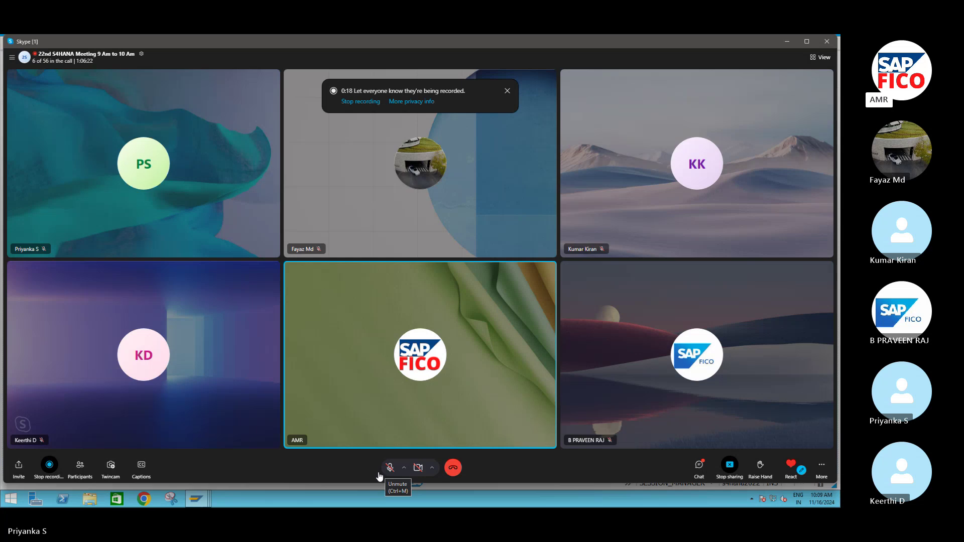
- Switch from the Skype call to SAP and open the G/L document entry transaction with /NFB50
{"action": "left_click", "coordinate": [787, 42]}
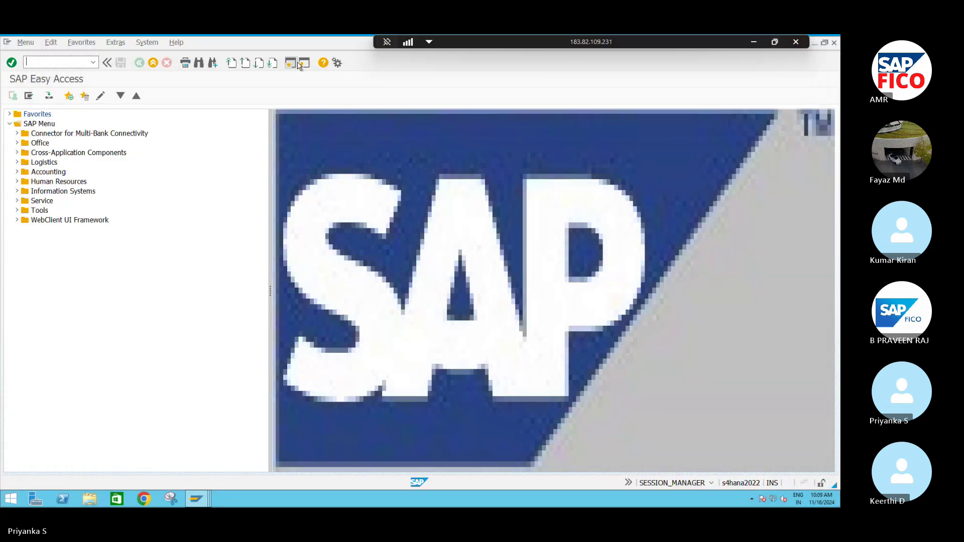
{"action": "left_click", "coordinate": [46, 62]}
{"action": "type", "text": "/NFB50"}
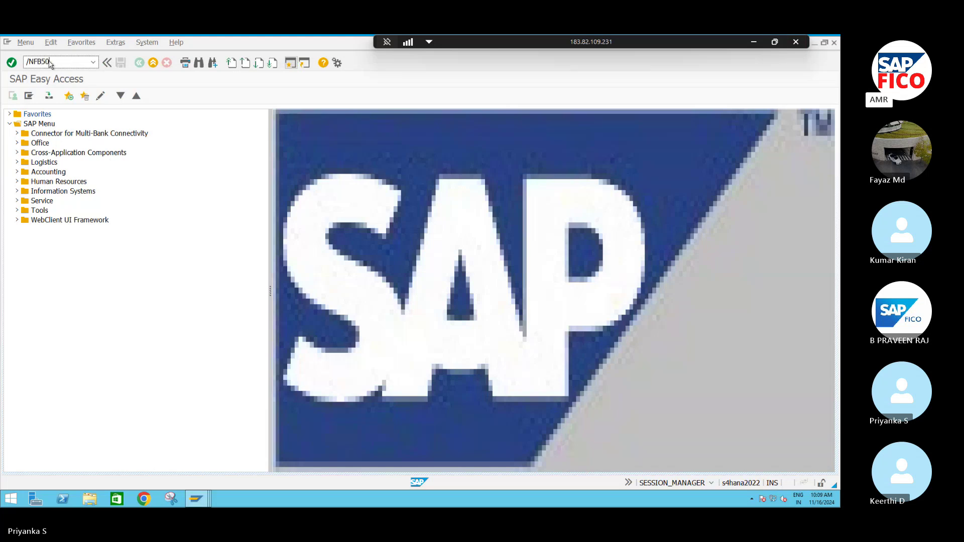
{"action": "key", "text": "Return"}
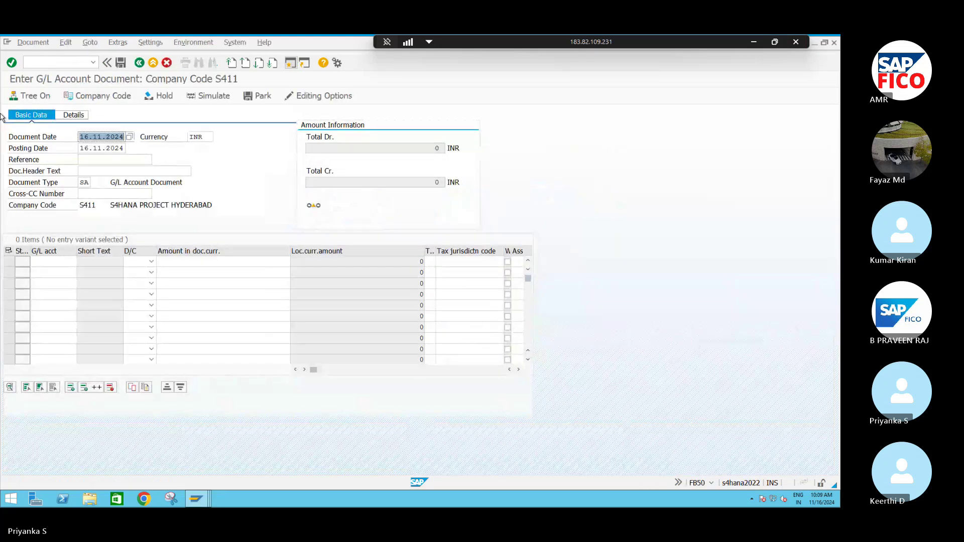
- Enter the first line item: G/L account COMMISSION PAID AC, S Debit, with a document currency amount of 5000
{"action": "left_click", "coordinate": [43, 264]}
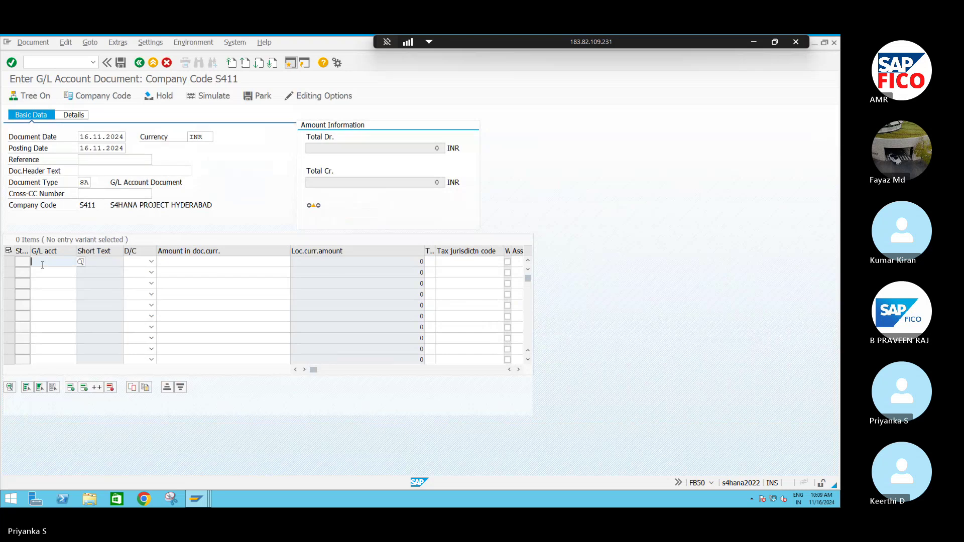
{"action": "key", "text": "F4"}
{"action": "left_click", "coordinate": [260, 390]}
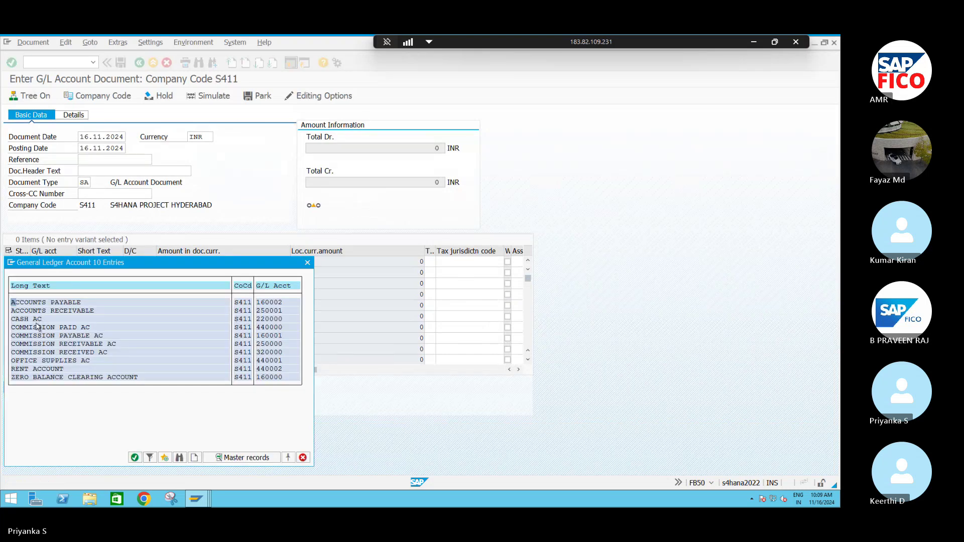
{"action": "left_click", "coordinate": [31, 328]}
{"action": "double_click", "coordinate": [32, 328]}
{"action": "key", "text": "Tab"}
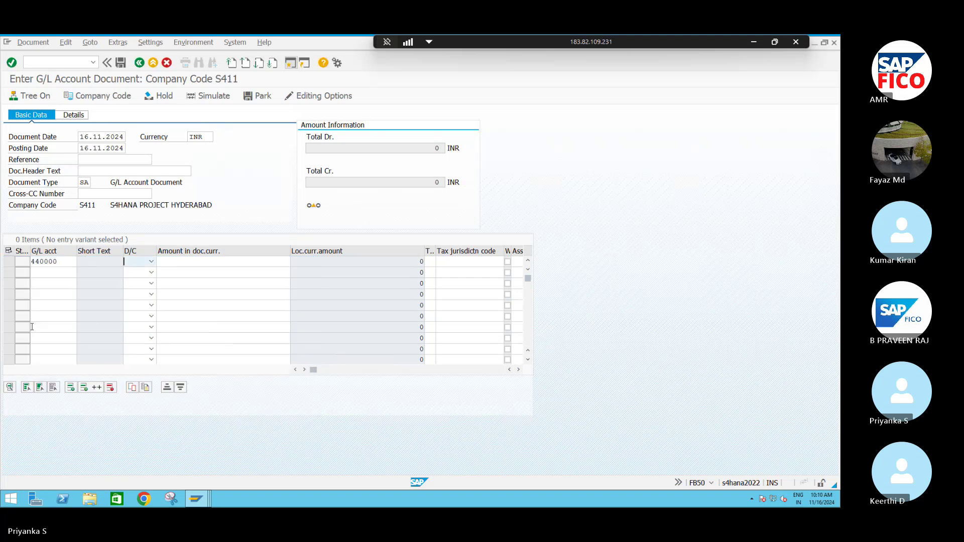
{"action": "left_click", "coordinate": [151, 261]}
{"action": "left_click", "coordinate": [128, 281]}
{"action": "left_click", "coordinate": [176, 261]}
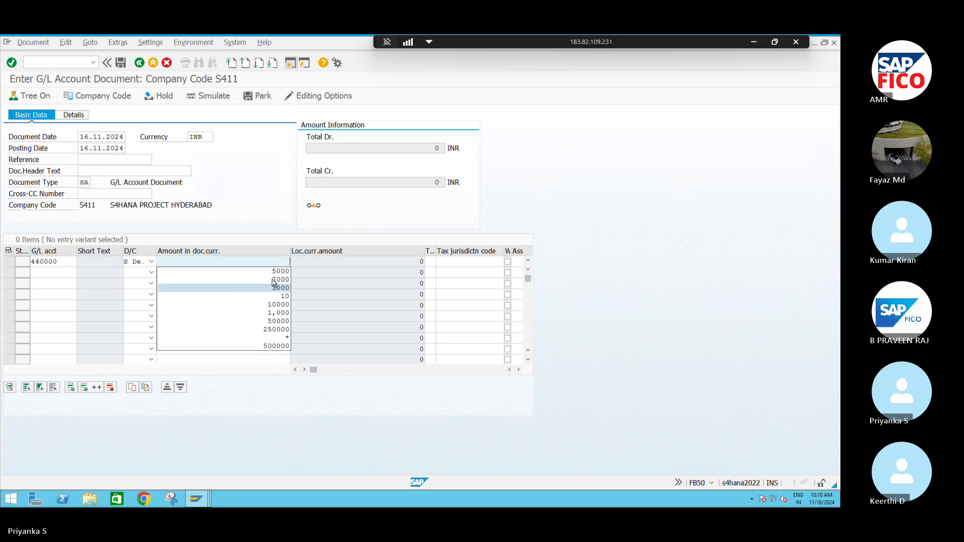
{"action": "left_click", "coordinate": [258, 272]}
- Enter the second line item: G/L account COMMISSION PAYABLE AC, H Credit, with an amount of 5000
{"action": "left_click", "coordinate": [55, 273]}
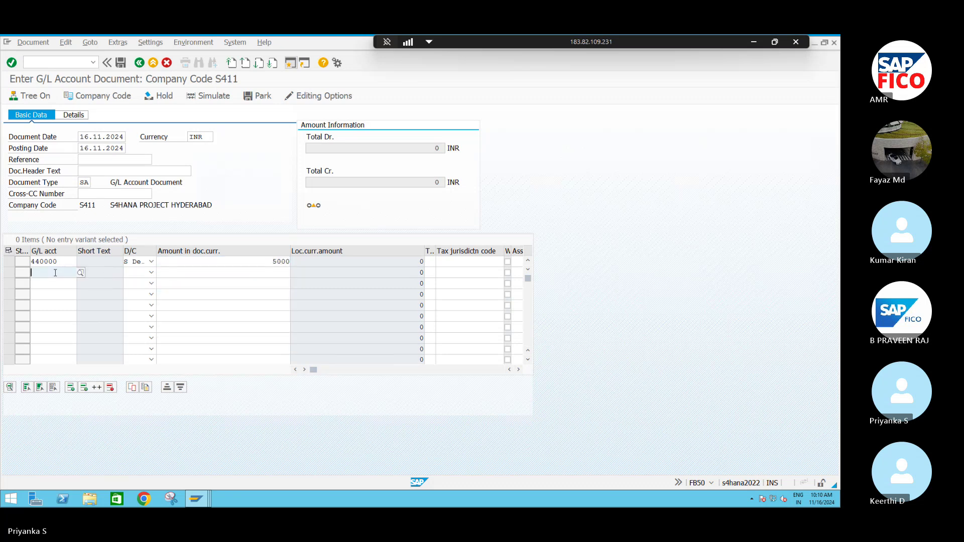
{"action": "left_click", "coordinate": [80, 273]}
{"action": "left_click", "coordinate": [259, 400]}
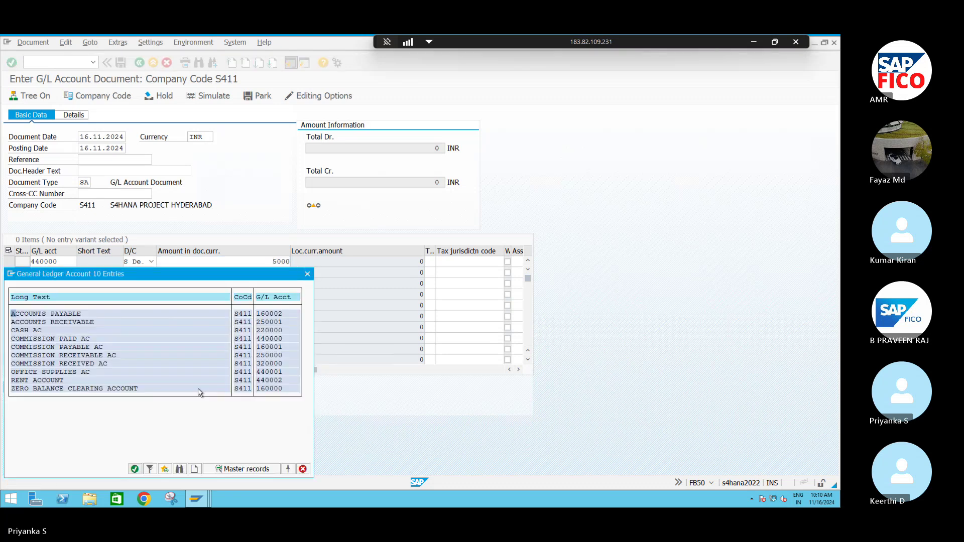
{"action": "left_click", "coordinate": [62, 348]}
{"action": "double_click", "coordinate": [64, 350]}
{"action": "left_click", "coordinate": [150, 272]}
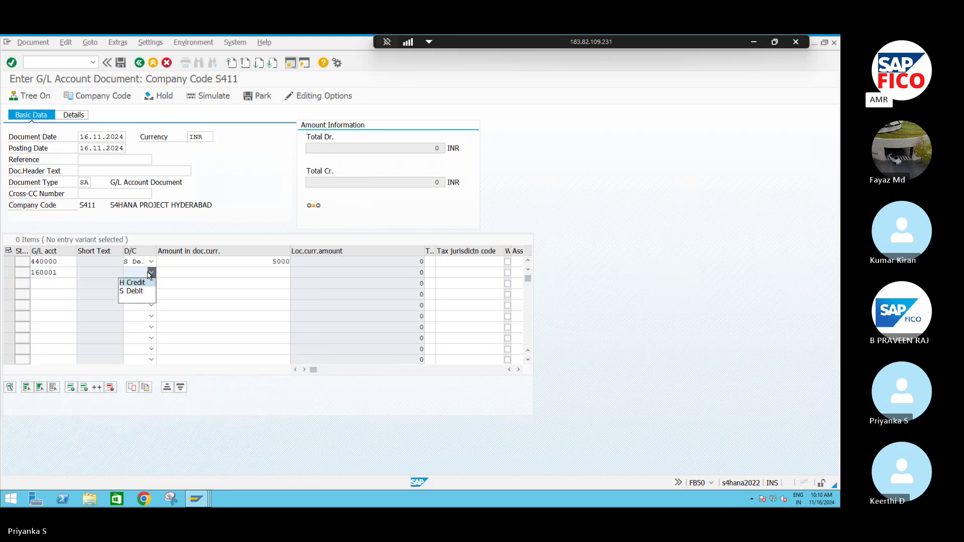
{"action": "left_click", "coordinate": [139, 283]}
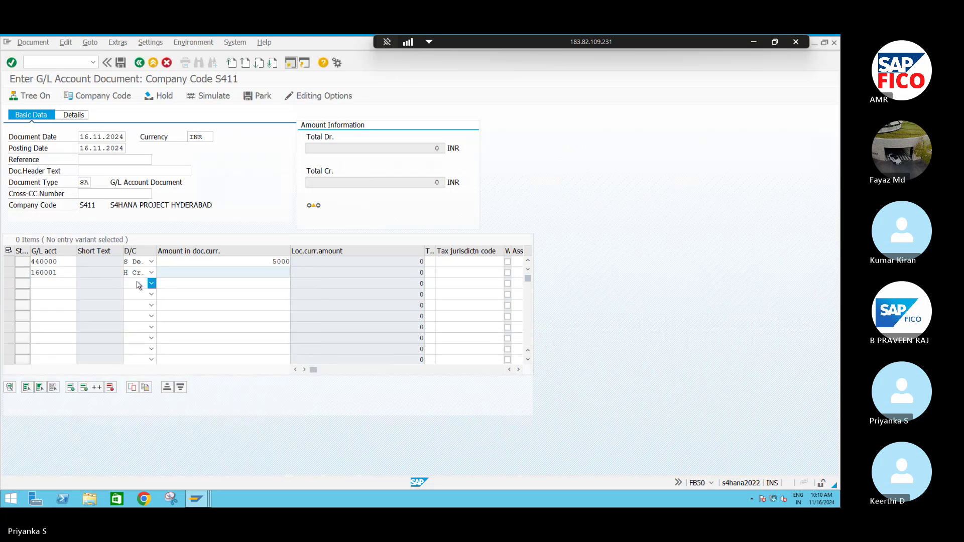
{"action": "type", "text": "5"}
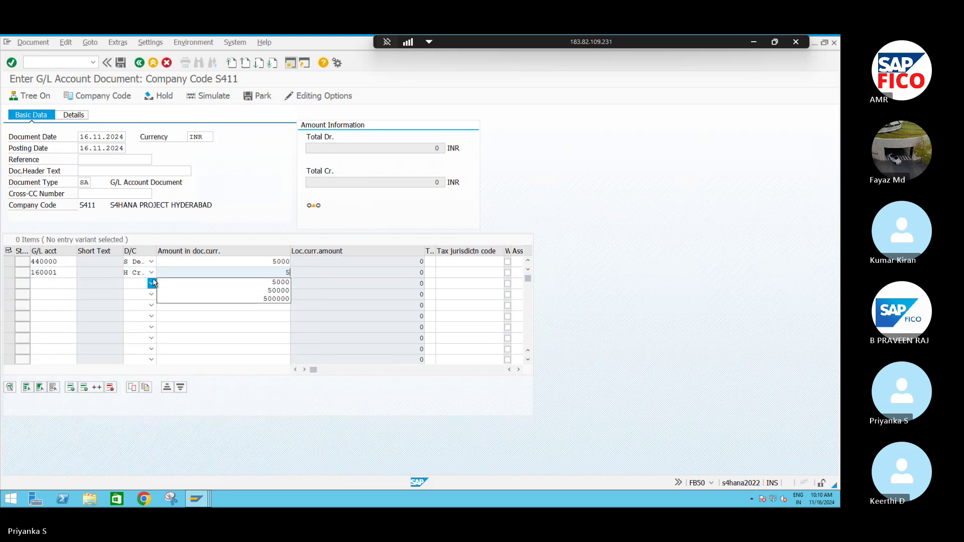
{"action": "left_click", "coordinate": [284, 283]}
- Assign cost center S4FC to the commission paid line and park the document
{"action": "left_click", "coordinate": [519, 370]}
{"action": "left_click", "coordinate": [519, 370]}
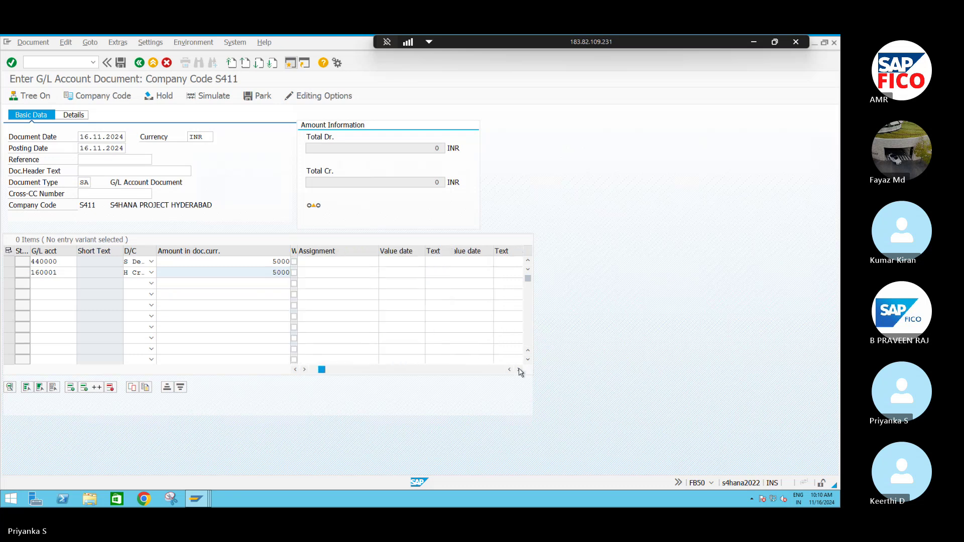
{"action": "left_click", "coordinate": [518, 370]}
{"action": "left_click", "coordinate": [520, 370]}
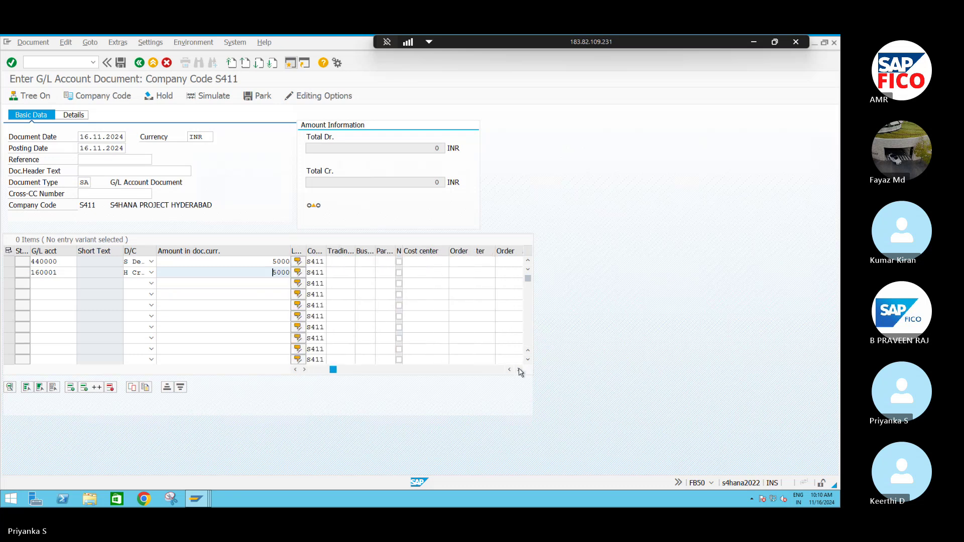
{"action": "left_click", "coordinate": [423, 265]}
{"action": "type", "text": "S4FC"}
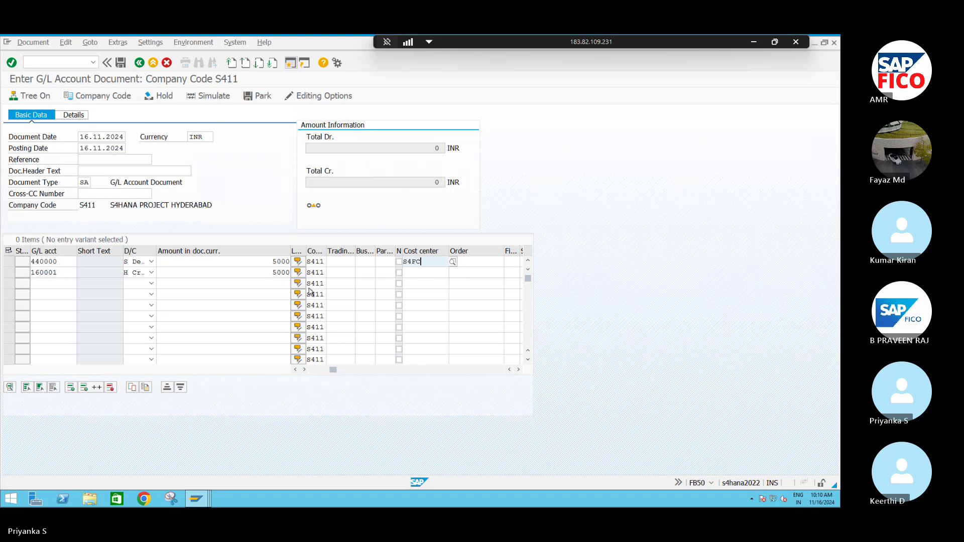
{"action": "key", "text": "Return"}
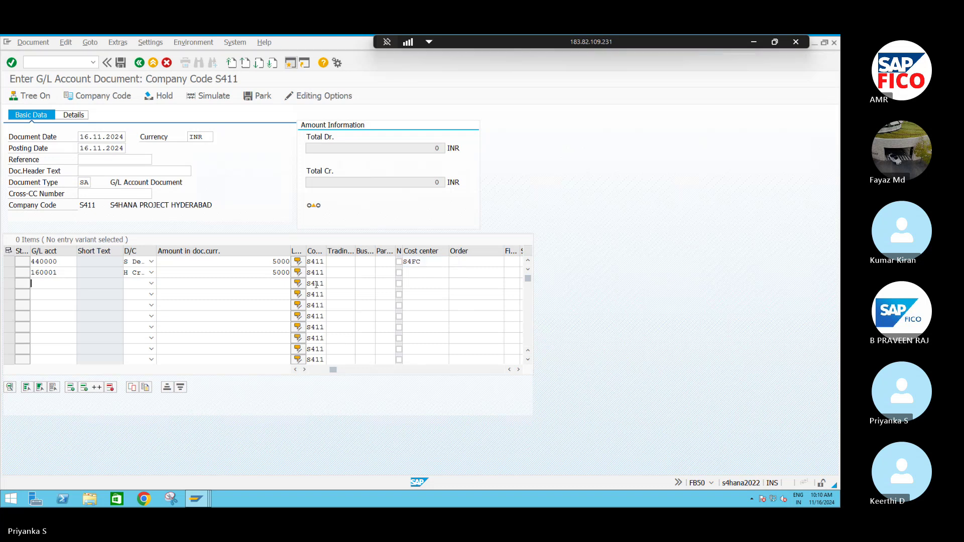
{"action": "left_click", "coordinate": [259, 97]}
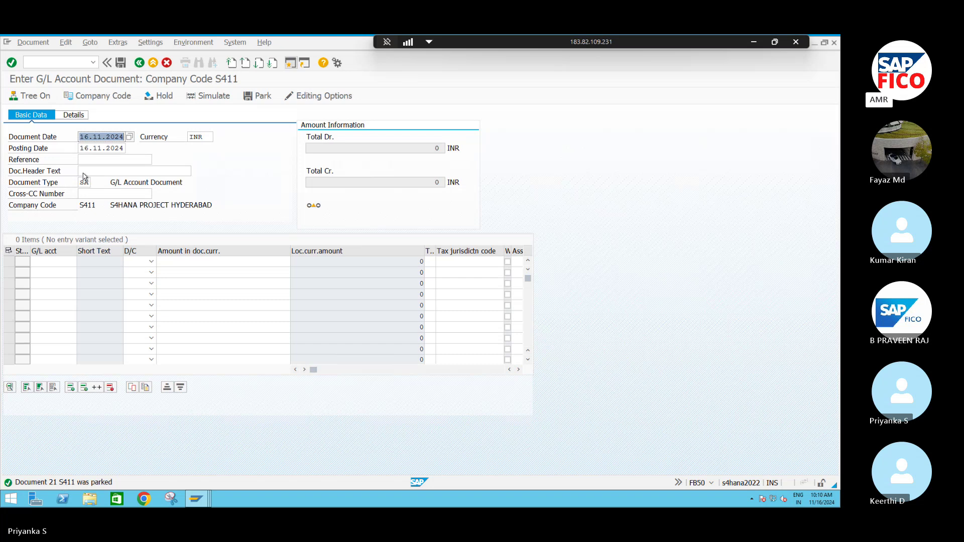
- Open the Park G/L Account Document transaction FV50
{"action": "left_click", "coordinate": [62, 63]}
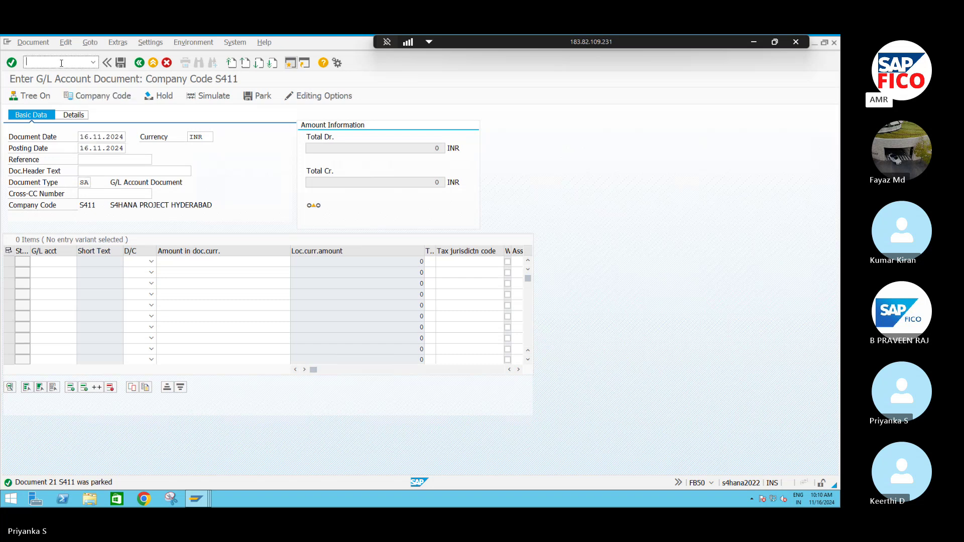
{"action": "type", "text": "/N"}
{"action": "type", "text": "V50"}
{"action": "key", "text": "Return"}
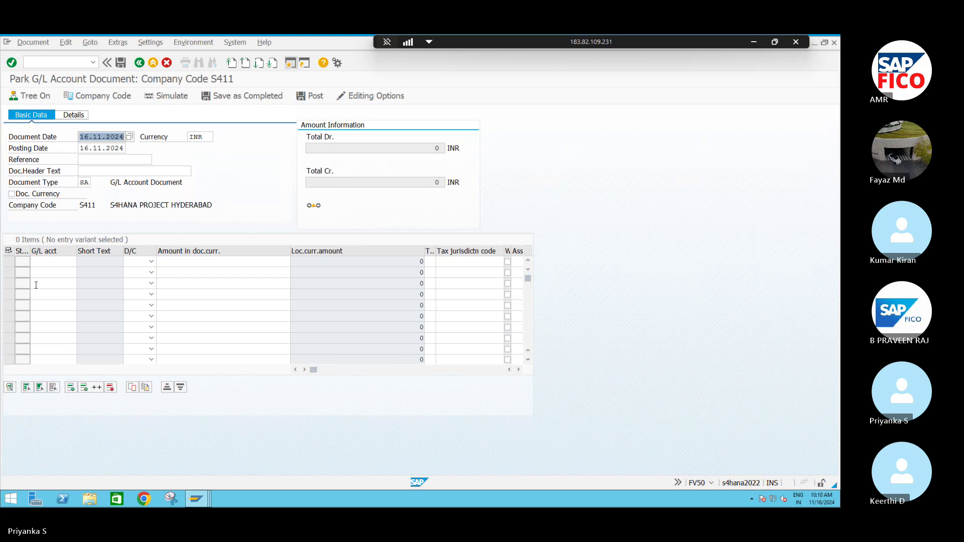
- Add COMMISSION PAID AC as the first line item of the document to park, S Debit, amount 5000
{"action": "left_click", "coordinate": [62, 265]}
{"action": "key", "text": "F4"}
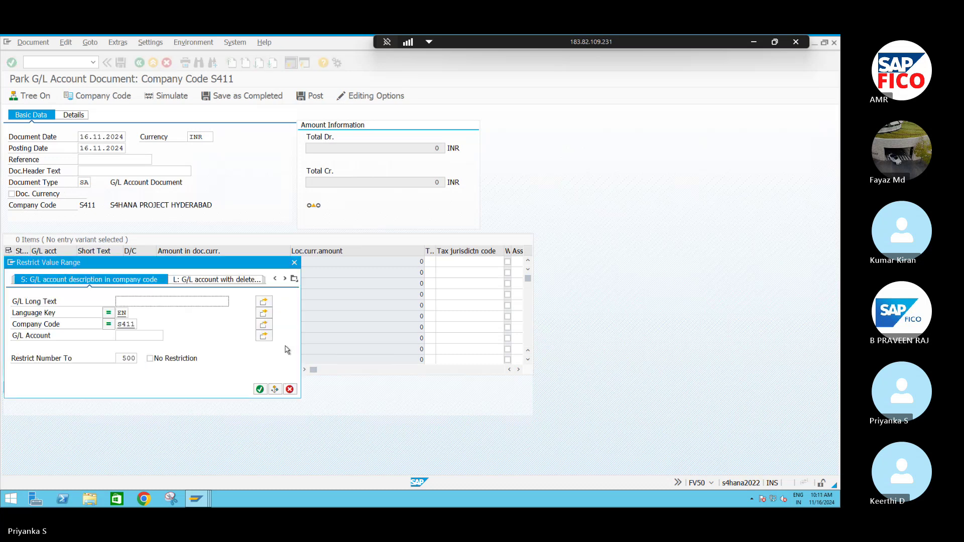
{"action": "key", "text": "Return"}
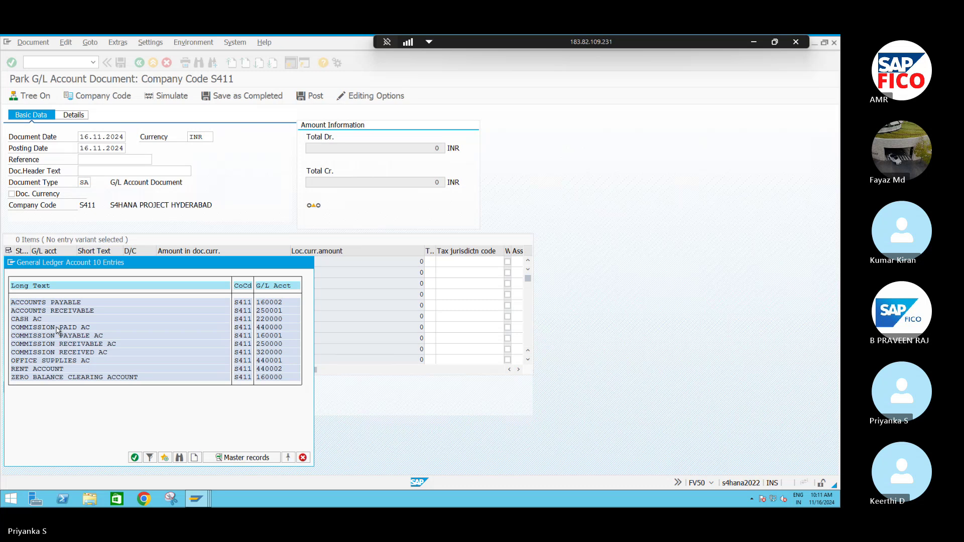
{"action": "double_click", "coordinate": [57, 328]}
{"action": "left_click", "coordinate": [151, 261]}
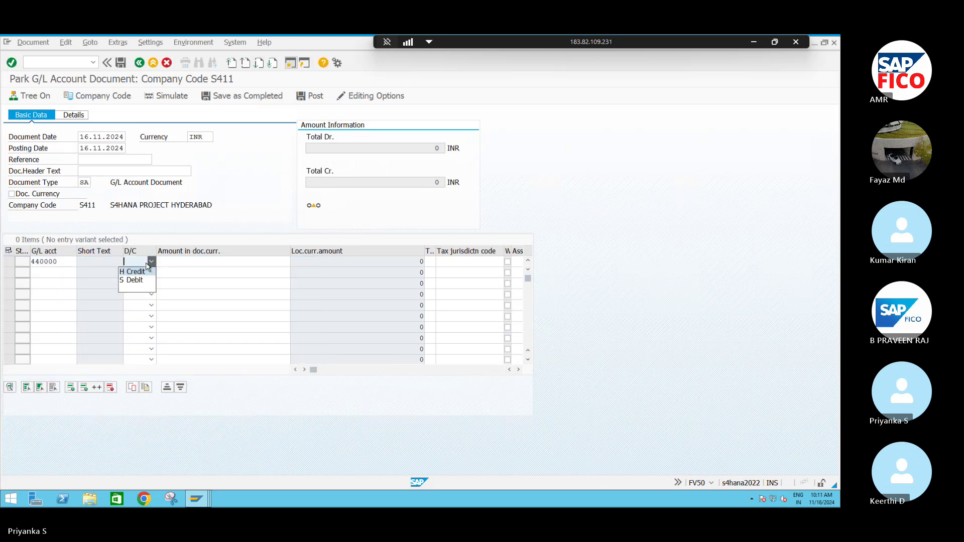
{"action": "left_click", "coordinate": [136, 269]}
{"action": "left_click", "coordinate": [167, 263]}
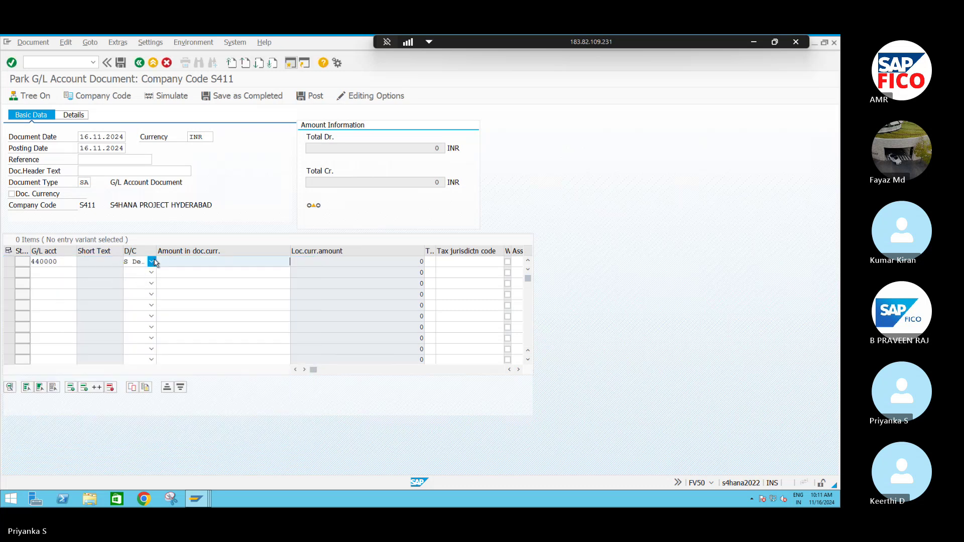
{"action": "left_click", "coordinate": [167, 263]}
{"action": "left_click", "coordinate": [279, 272]}
- Add CASH AC as the second line item of the document to park, H Credit, amount 5000
{"action": "left_click", "coordinate": [47, 272]}
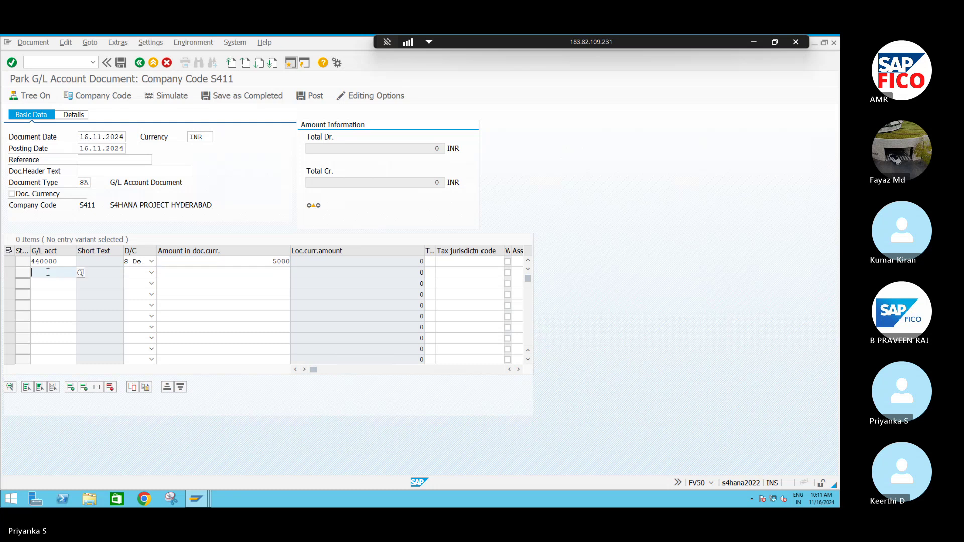
{"action": "key", "text": "F4"}
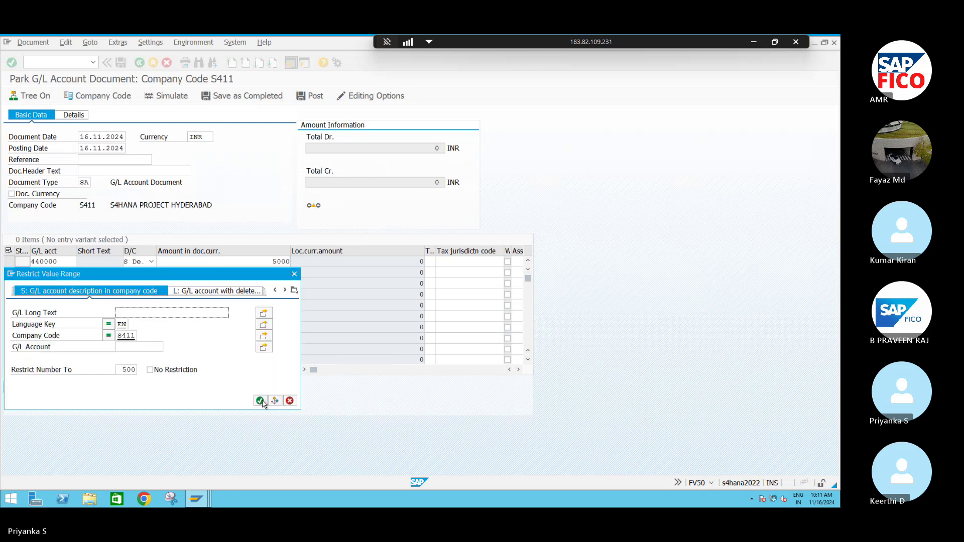
{"action": "left_click", "coordinate": [260, 400]}
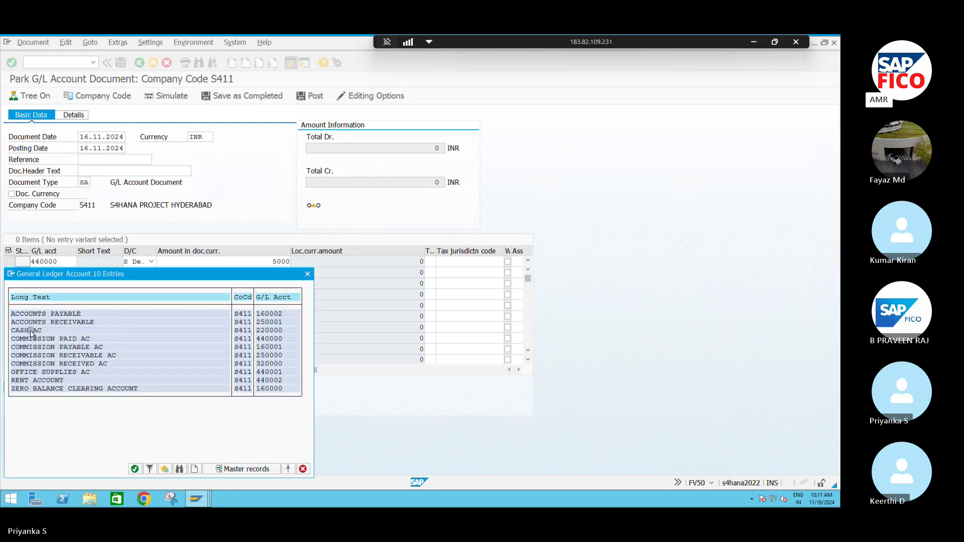
{"action": "double_click", "coordinate": [31, 331]}
{"action": "key", "text": "Tab"}
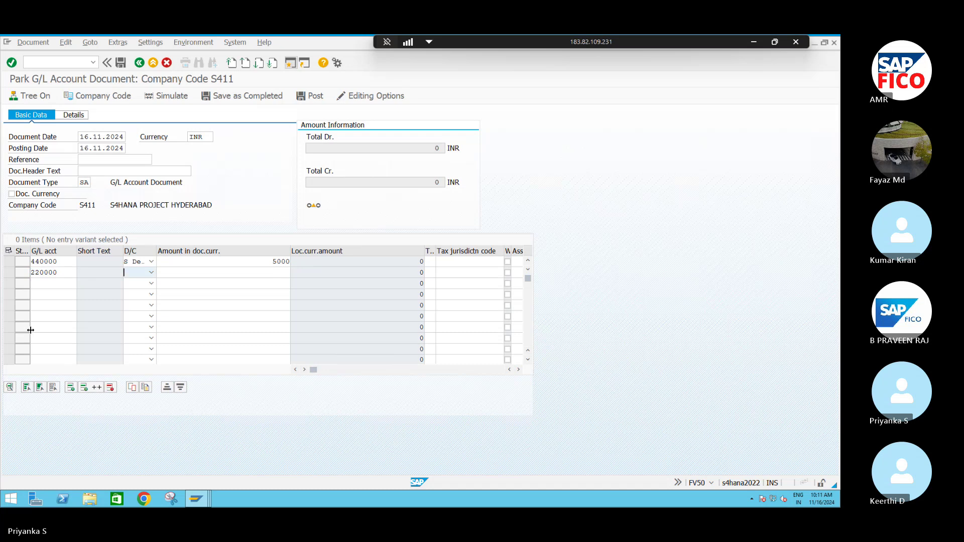
{"action": "left_click", "coordinate": [147, 274]}
{"action": "left_click", "coordinate": [134, 282]}
{"action": "left_click", "coordinate": [151, 272]}
{"action": "left_click", "coordinate": [135, 296]}
{"action": "left_click", "coordinate": [186, 275]}
{"action": "left_click", "coordinate": [189, 285]}
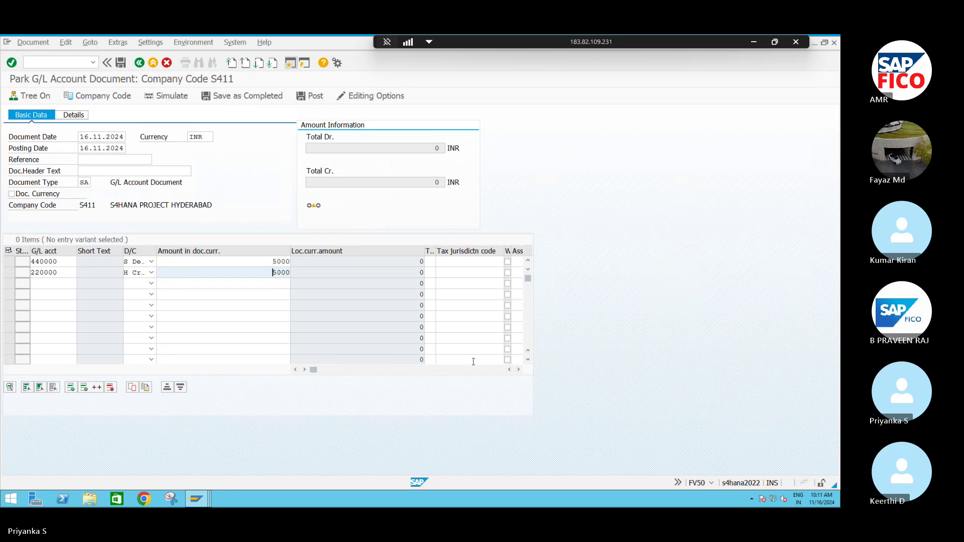
- Set the commission paid line's cost center to S4FC and validate the entered line items
{"action": "left_click", "coordinate": [518, 370]}
{"action": "left_click", "coordinate": [518, 370]}
{"action": "left_click", "coordinate": [519, 370]}
{"action": "left_click", "coordinate": [518, 370]}
{"action": "left_click", "coordinate": [518, 369]}
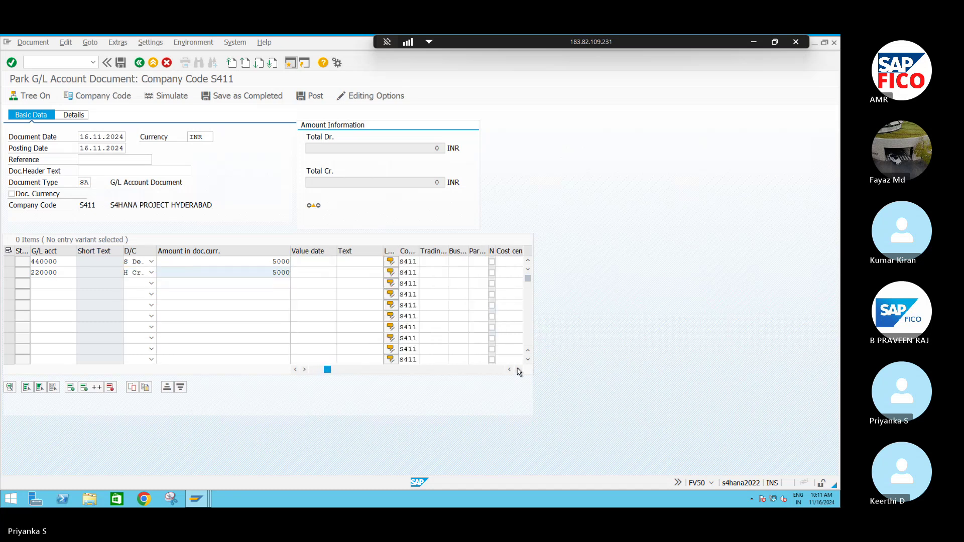
{"action": "left_click", "coordinate": [519, 370]}
{"action": "left_click", "coordinate": [472, 261]}
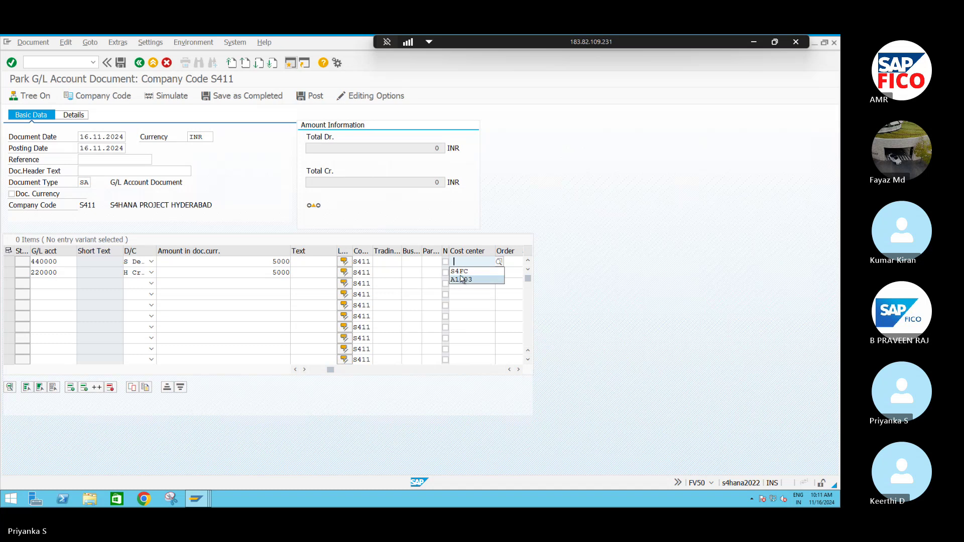
{"action": "left_click", "coordinate": [461, 272]}
{"action": "key", "text": "Return"}
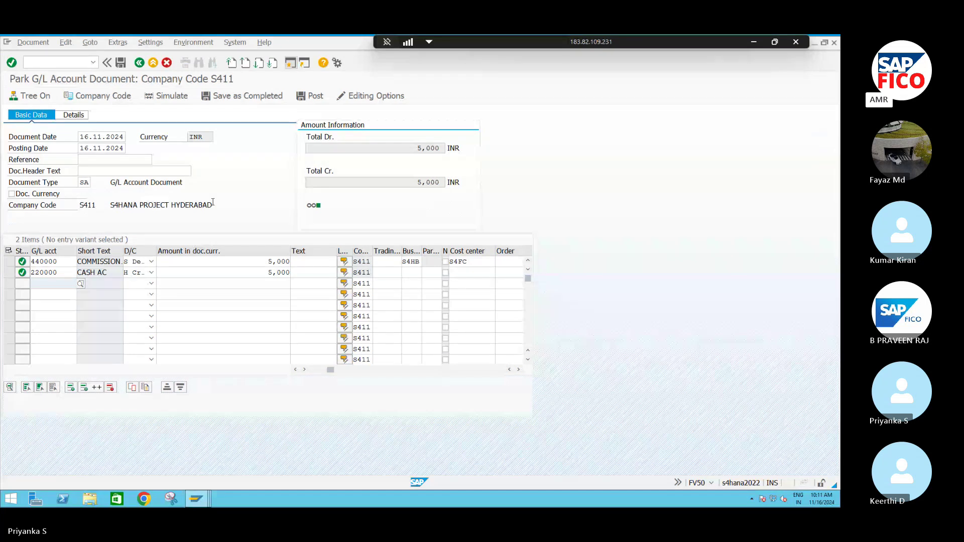
- Simulate the commission paid and cash document and save it as a parked document
{"action": "left_click", "coordinate": [169, 98]}
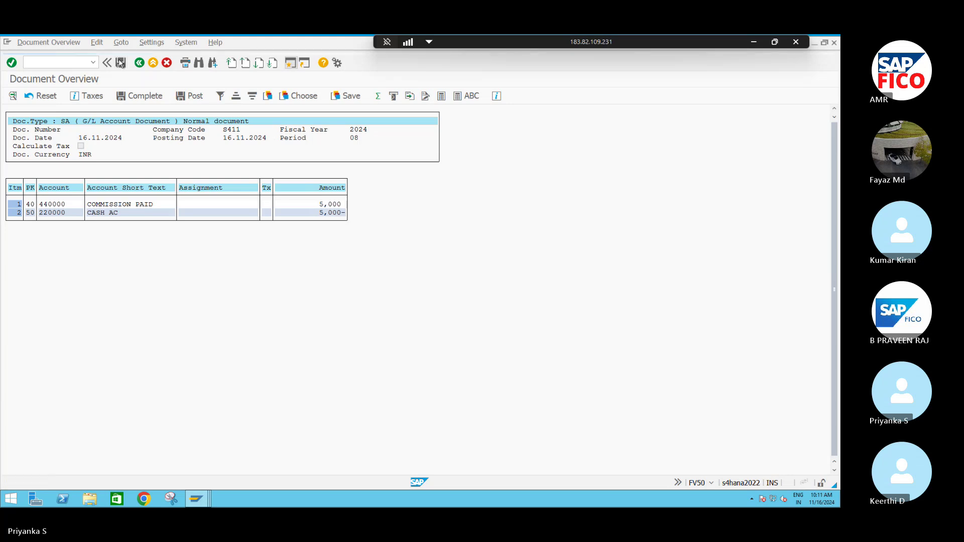
{"action": "left_click", "coordinate": [120, 62]}
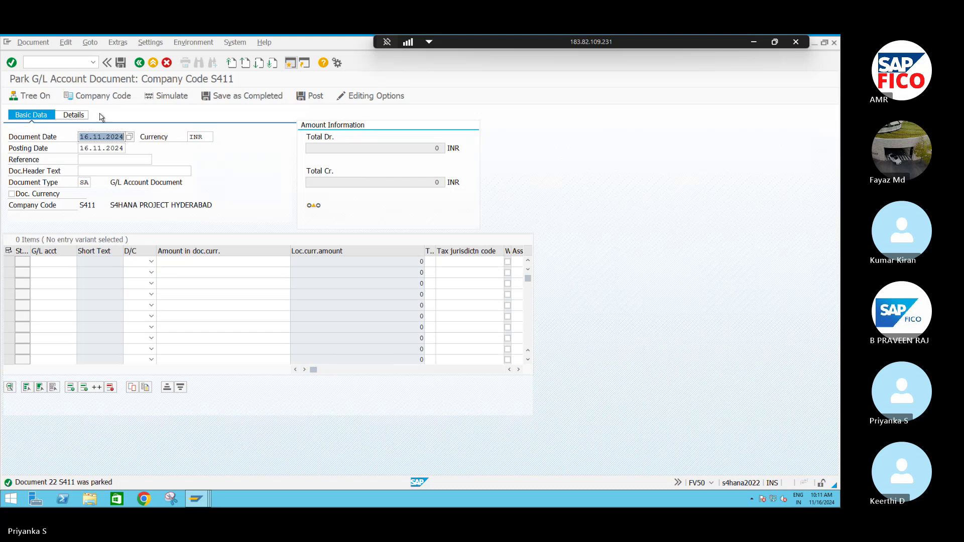
- Choose RENT ACCOUNT as the G/L account of the first line item in a new FV50 document to park
{"action": "left_click", "coordinate": [58, 64]}
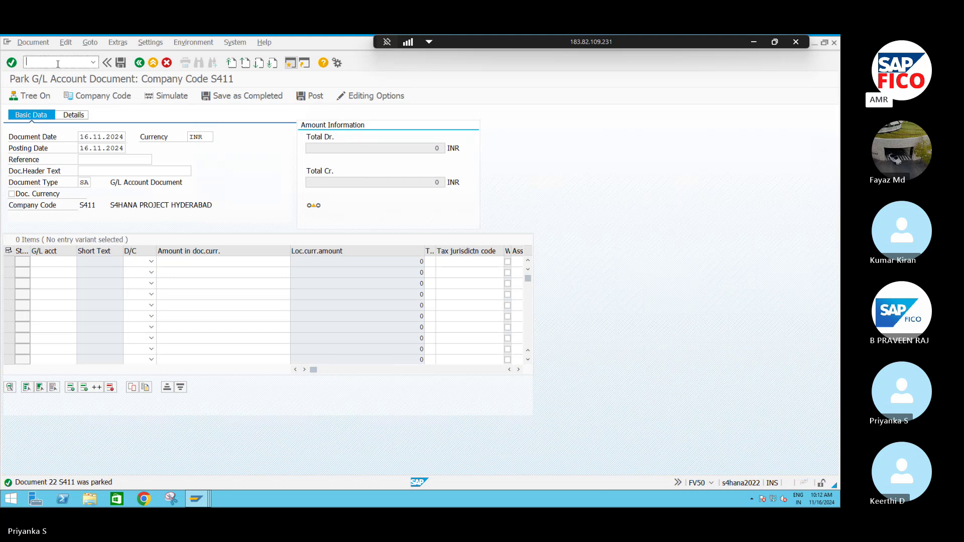
{"action": "type", "text": "FV50"}
{"action": "left_click", "coordinate": [66, 261]}
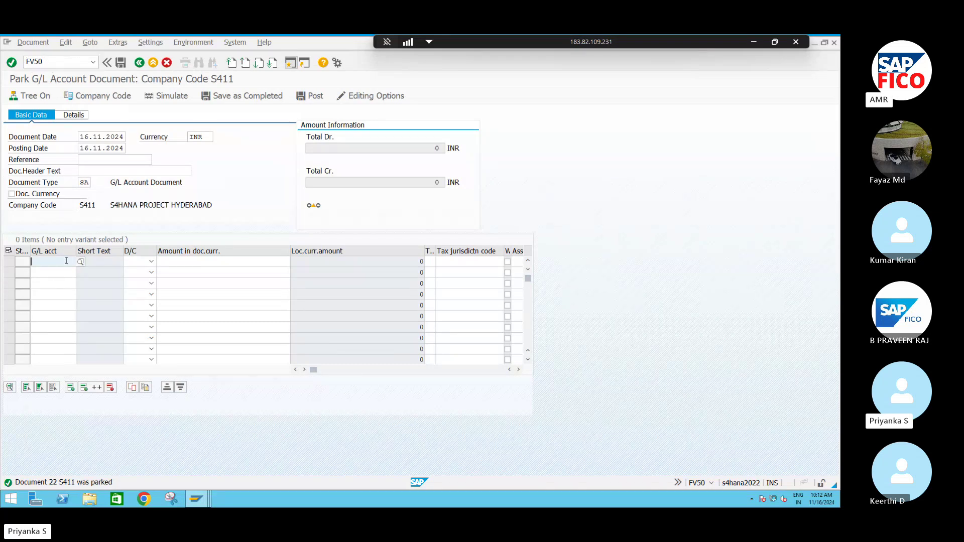
{"action": "left_click", "coordinate": [81, 261]}
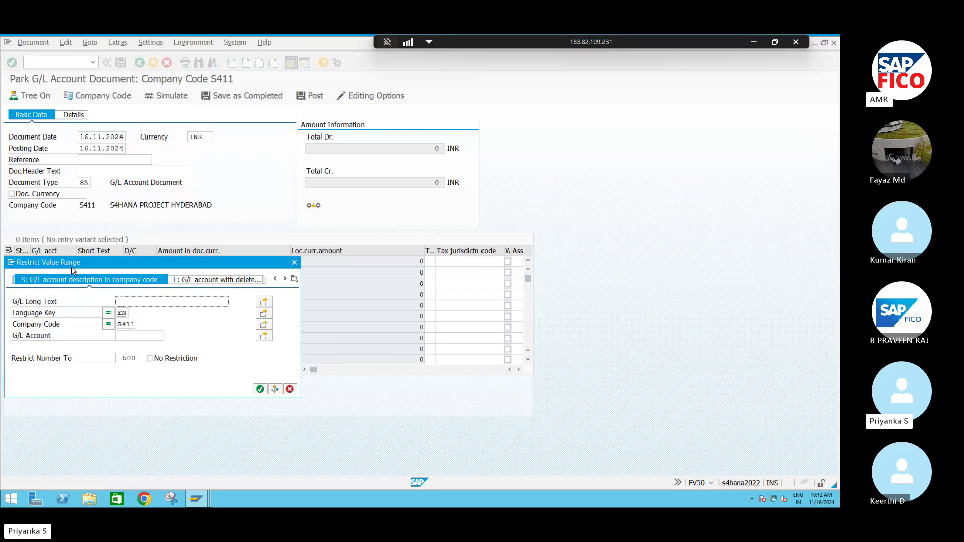
{"action": "left_click", "coordinate": [260, 390]}
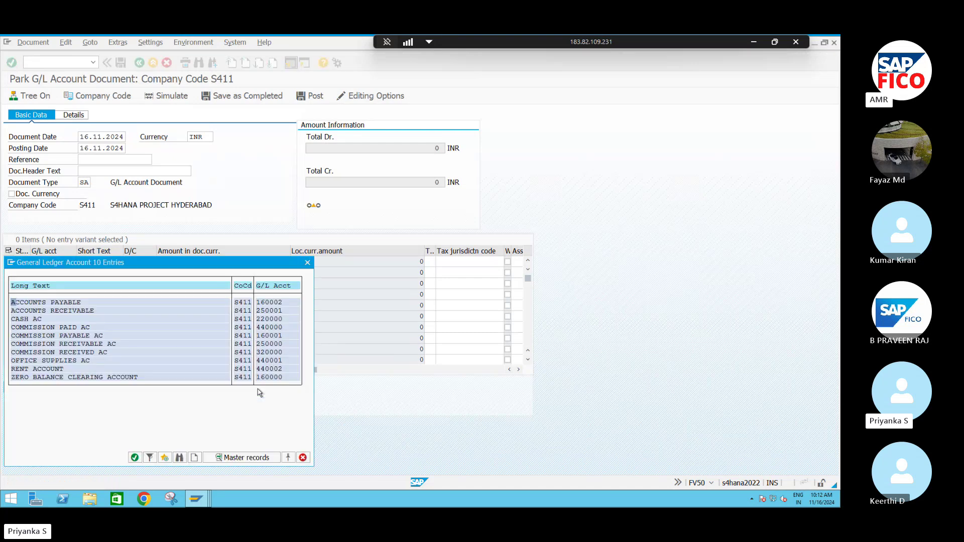
{"action": "double_click", "coordinate": [31, 371]}
- Set the rent account line to S Debit with an amount of 10000
{"action": "left_click", "coordinate": [139, 262]}
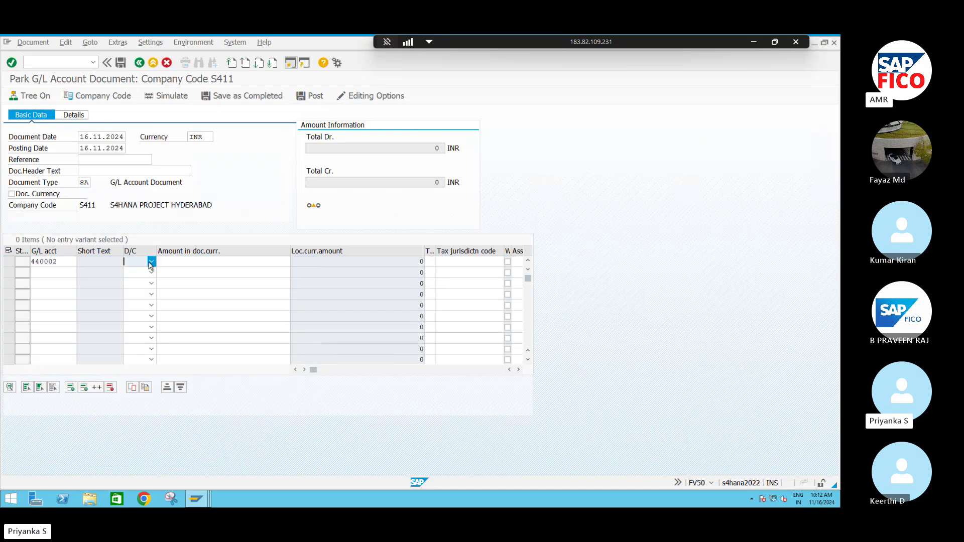
{"action": "left_click", "coordinate": [151, 261]}
{"action": "left_click", "coordinate": [125, 280]}
{"action": "left_click", "coordinate": [192, 261]}
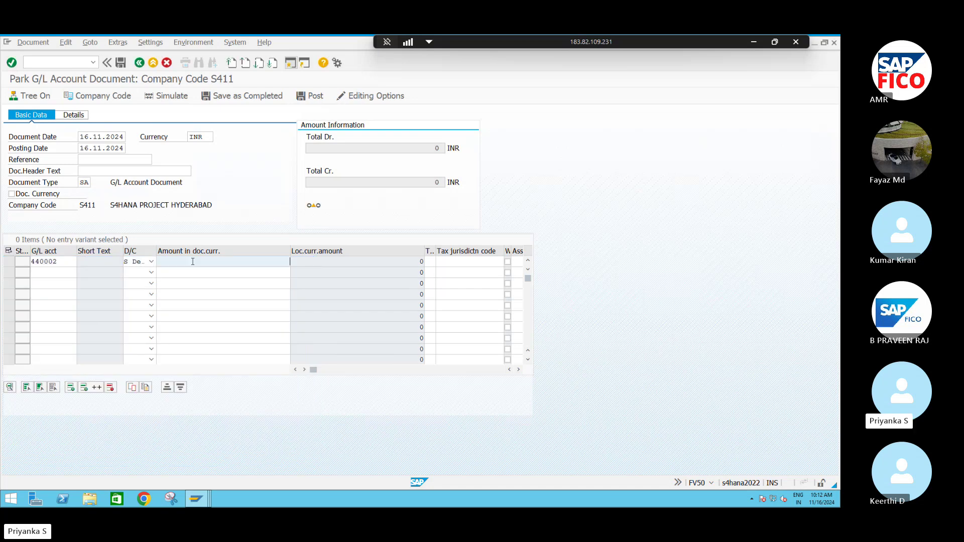
{"action": "left_click", "coordinate": [192, 262]}
{"action": "left_click", "coordinate": [280, 290]}
{"action": "type", "text": "0000"}
- Add CASH AC as the second line item below the rent line, H Credit, amount 10000
{"action": "left_click", "coordinate": [55, 269]}
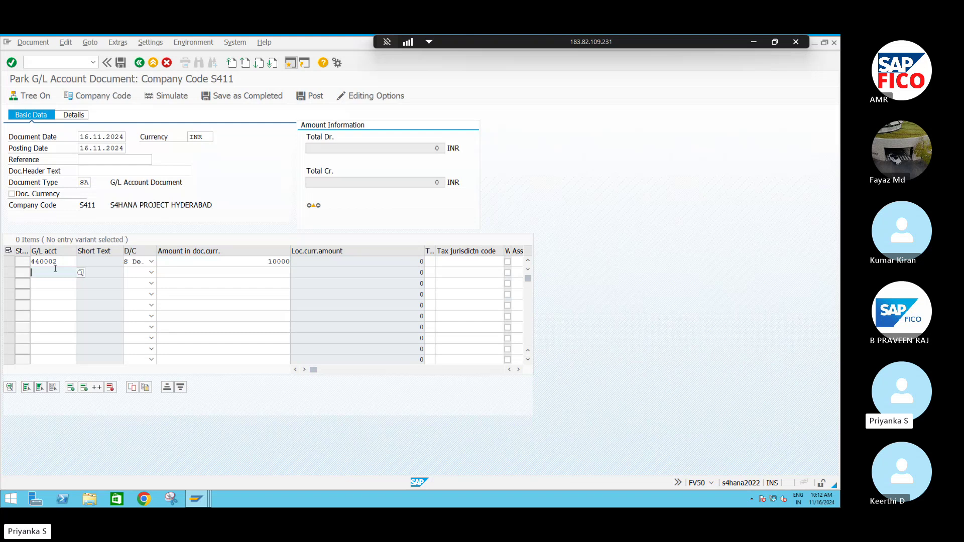
{"action": "key", "text": "F4"}
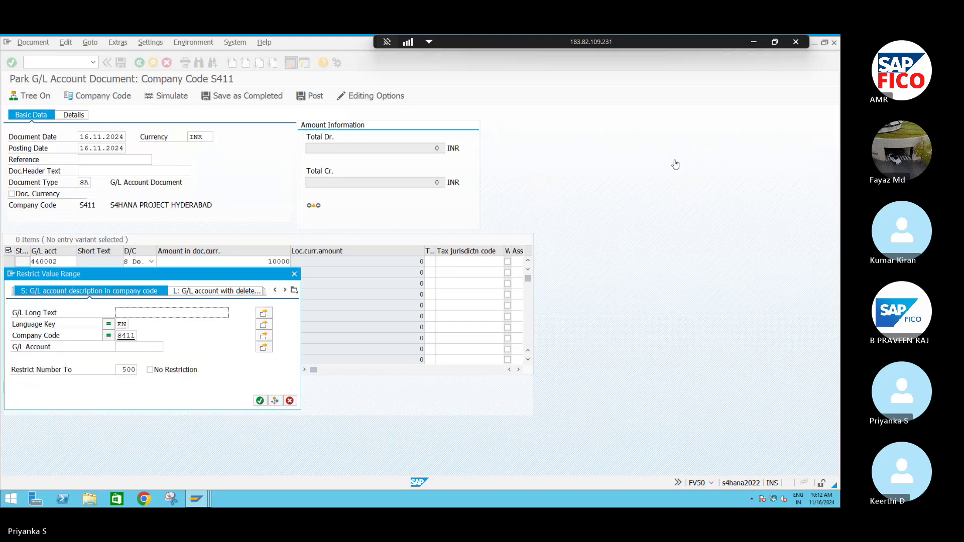
{"action": "left_click", "coordinate": [260, 401]}
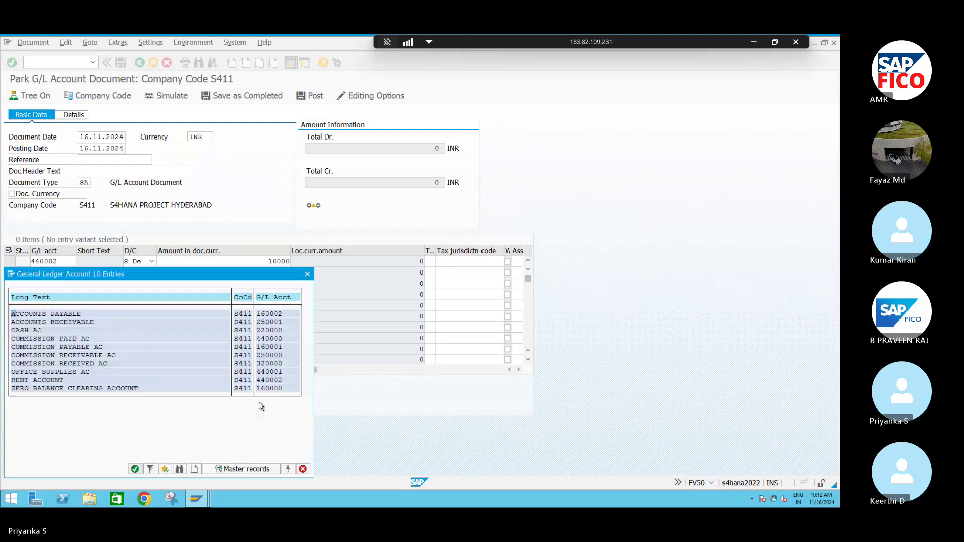
{"action": "double_click", "coordinate": [24, 332]}
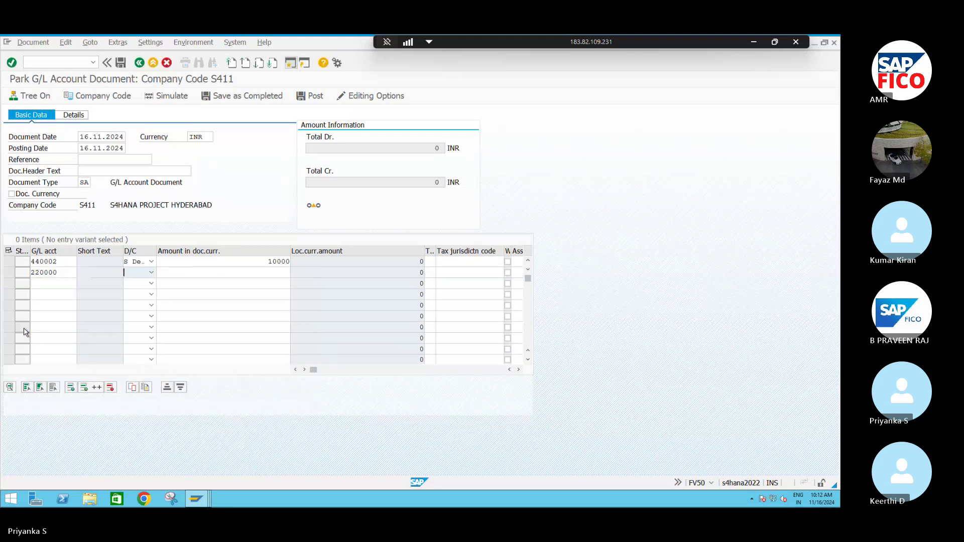
{"action": "left_click", "coordinate": [151, 272]}
{"action": "left_click", "coordinate": [136, 283]}
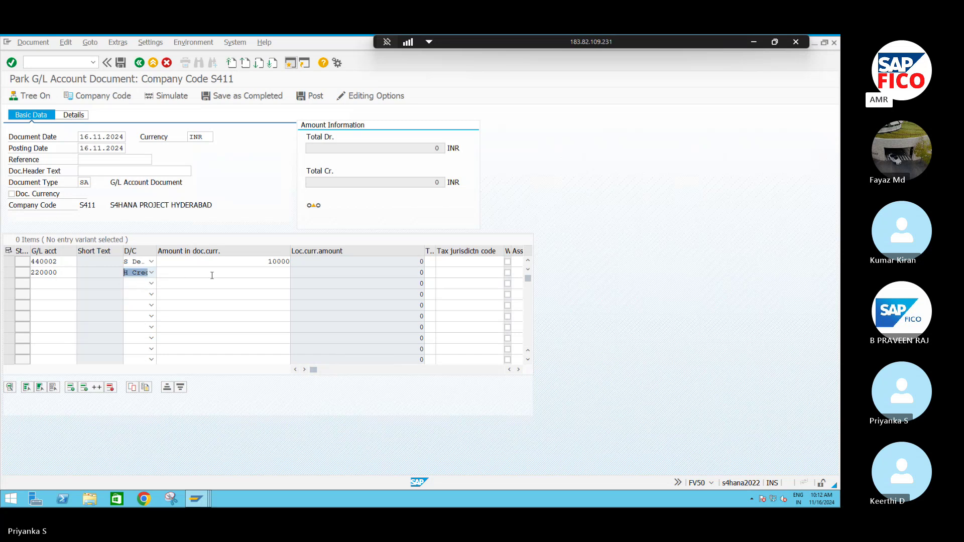
{"action": "left_click", "coordinate": [215, 273]}
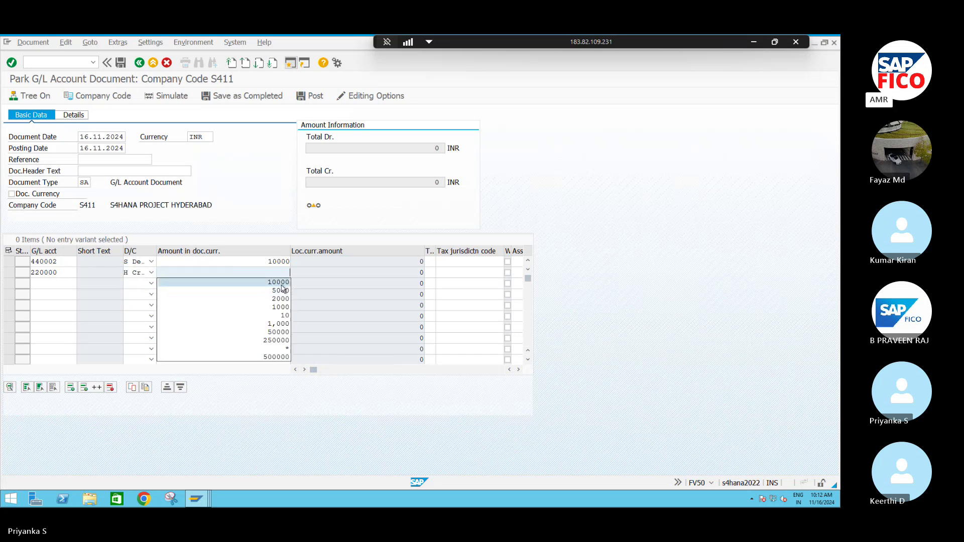
{"action": "left_click", "coordinate": [281, 282]}
- Set the rent account line's cost center to S4FC and validate the entries
{"action": "left_click", "coordinate": [518, 370]}
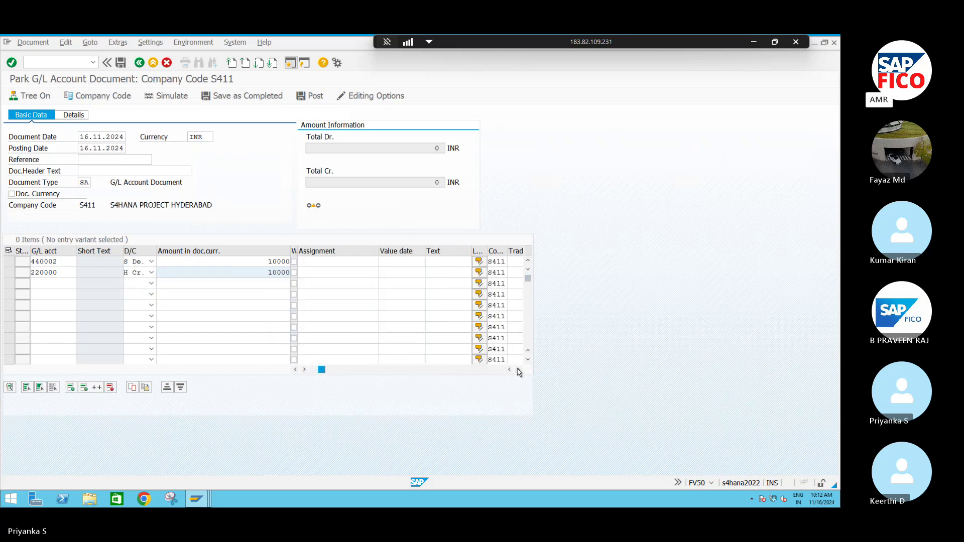
{"action": "left_click", "coordinate": [421, 265]}
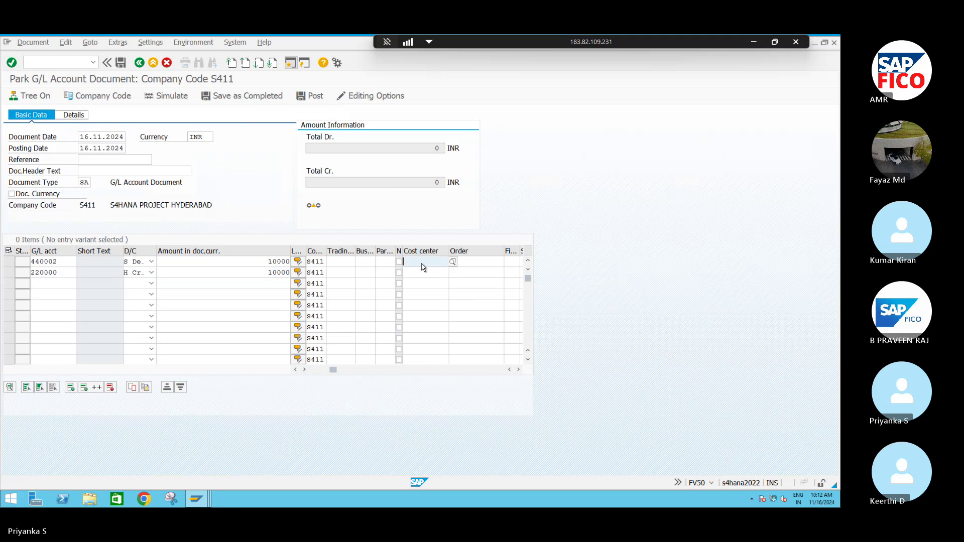
{"action": "type", "text": "S4FC"}
{"action": "key", "text": "Return"}
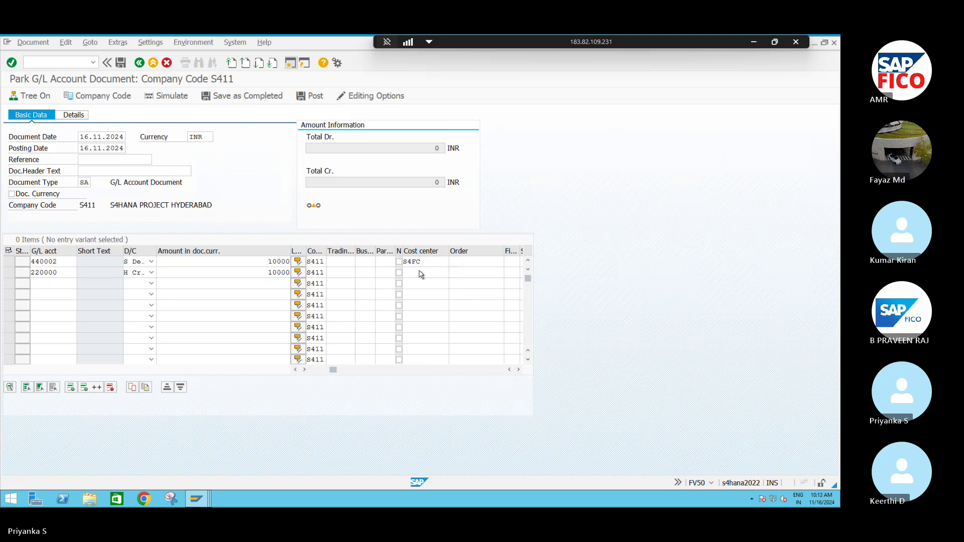
- Simulate the rent and cash document and save it as a parked document
{"action": "left_click", "coordinate": [177, 97]}
{"action": "left_click", "coordinate": [121, 62]}
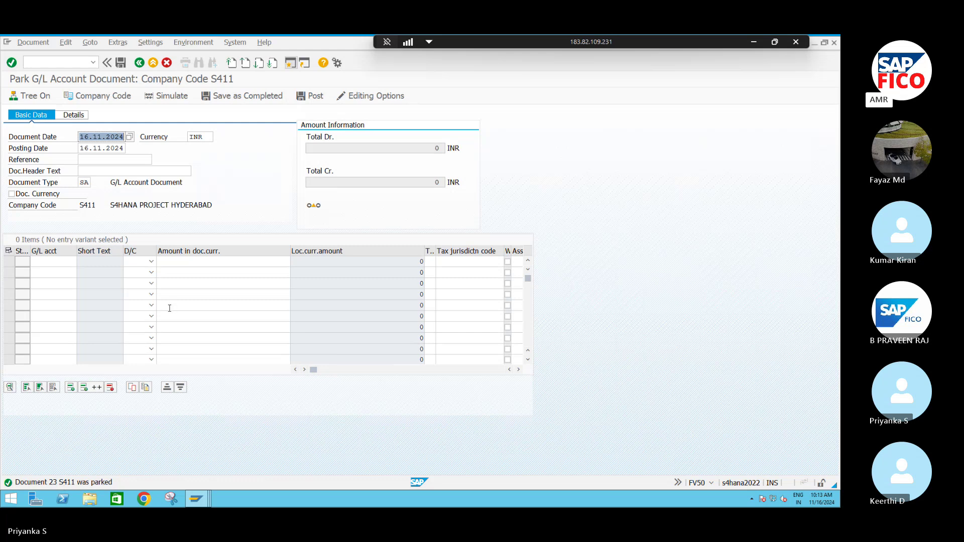
- Switch to transaction F-65 and set the document date to 16.11.2024
{"action": "left_click", "coordinate": [62, 59]}
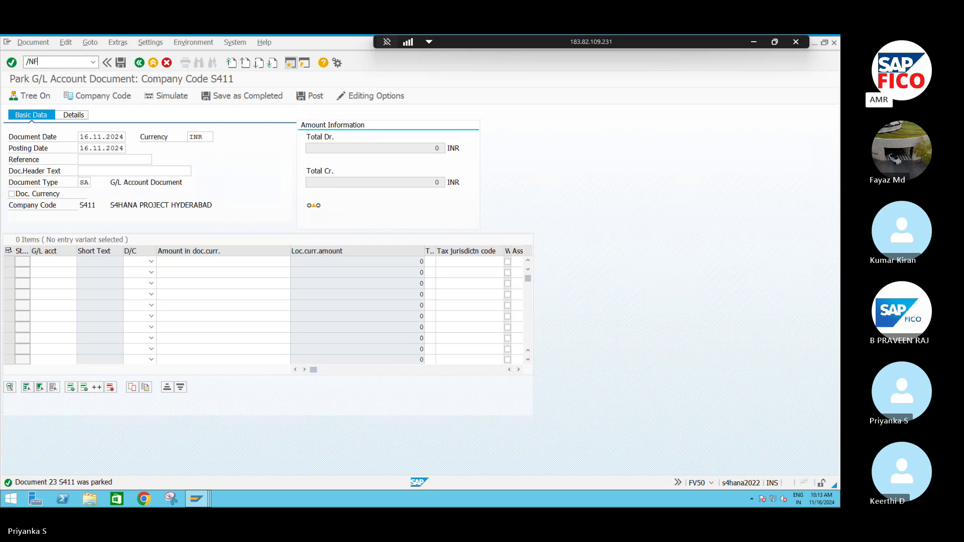
{"action": "type", "text": "/NF-65"}
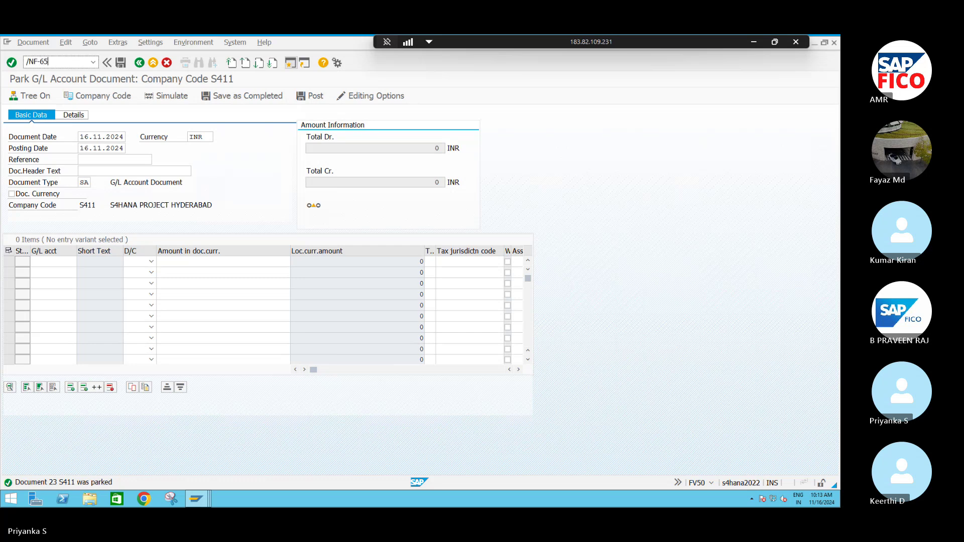
{"action": "key", "text": "Return"}
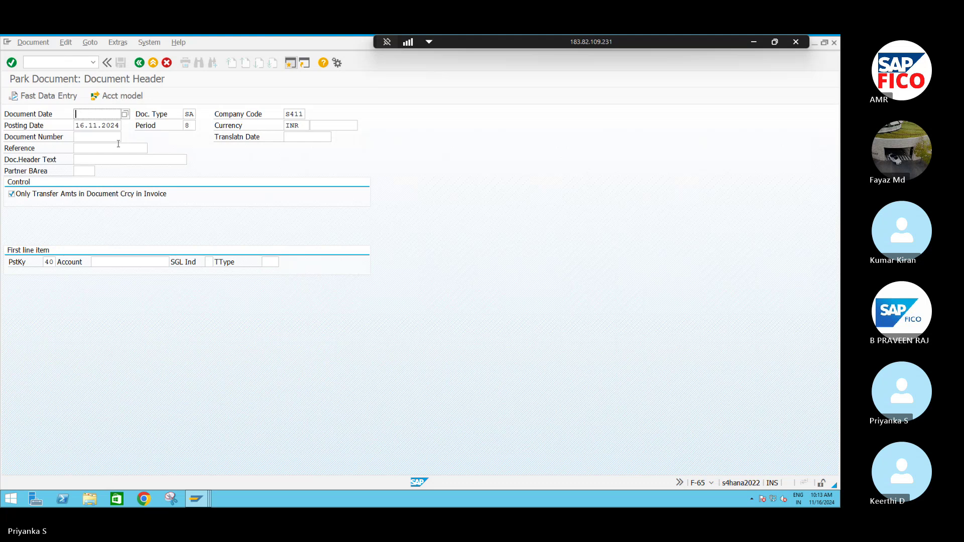
{"action": "left_click", "coordinate": [126, 114]}
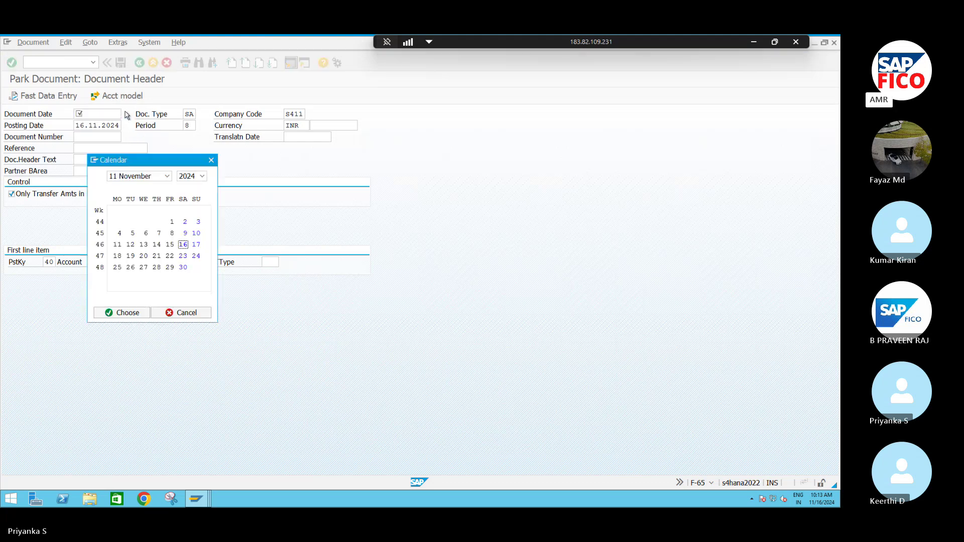
{"action": "left_click", "coordinate": [122, 313]}
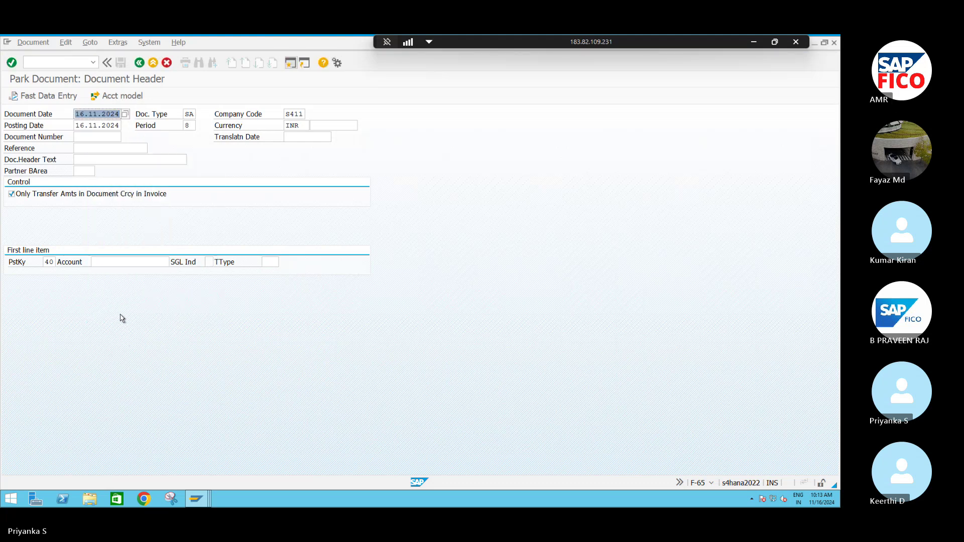
- Choose COMMISSION PAID AC as the account for the first line item with posting key 40 and proceed to its item details
{"action": "left_click", "coordinate": [139, 261]}
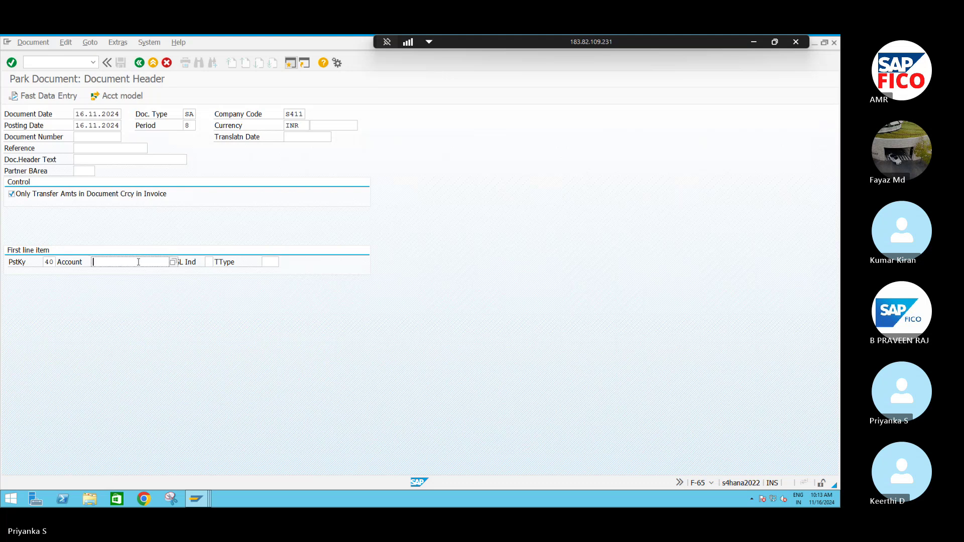
{"action": "key", "text": "F4"}
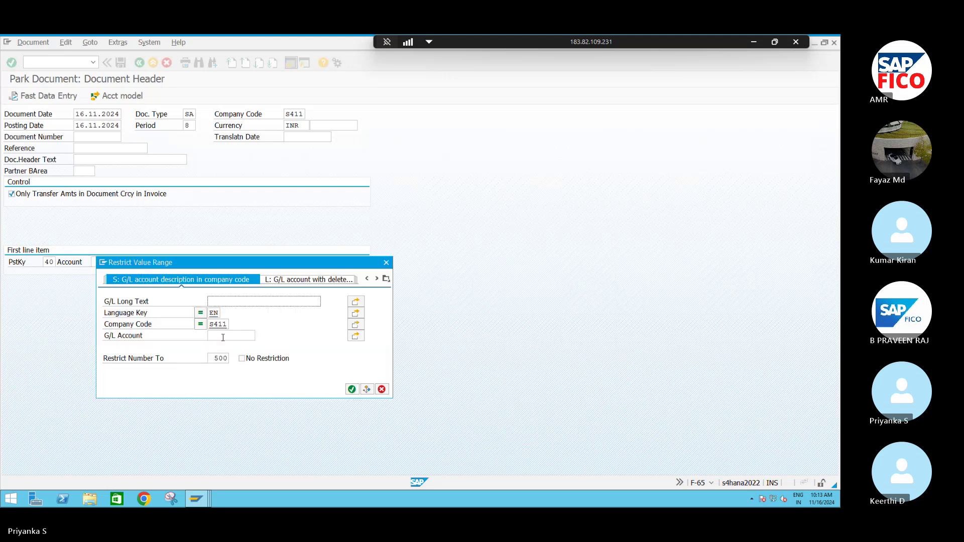
{"action": "left_click", "coordinate": [351, 390]}
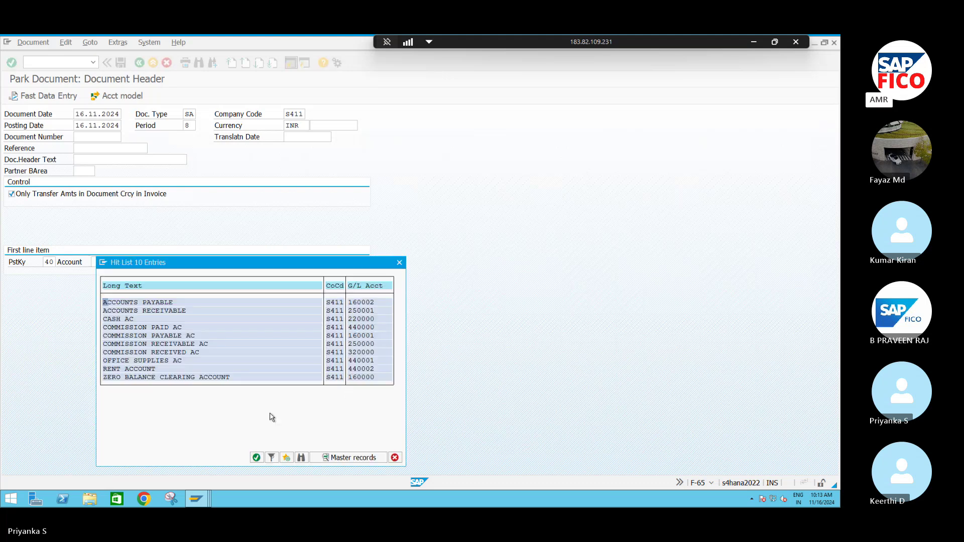
{"action": "double_click", "coordinate": [156, 332]}
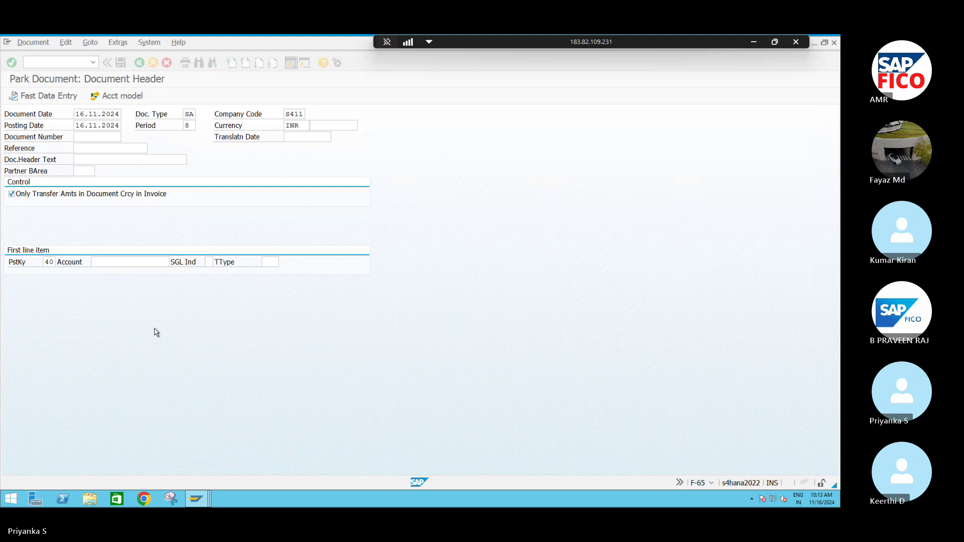
{"action": "key", "text": "Return"}
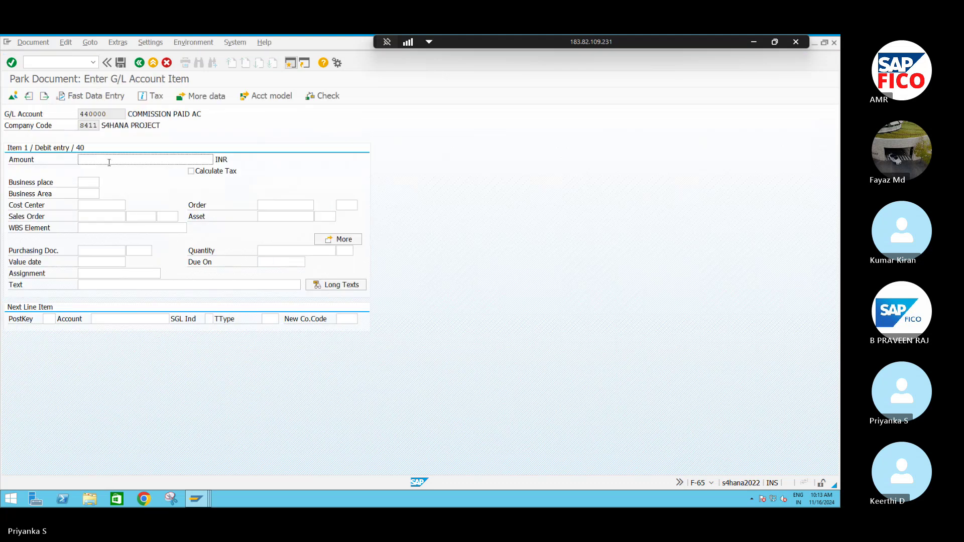
- Fill in the commission paid debit item with amount 1500, cost center S4FC and text COMMISION PAID
{"action": "left_click", "coordinate": [109, 159]}
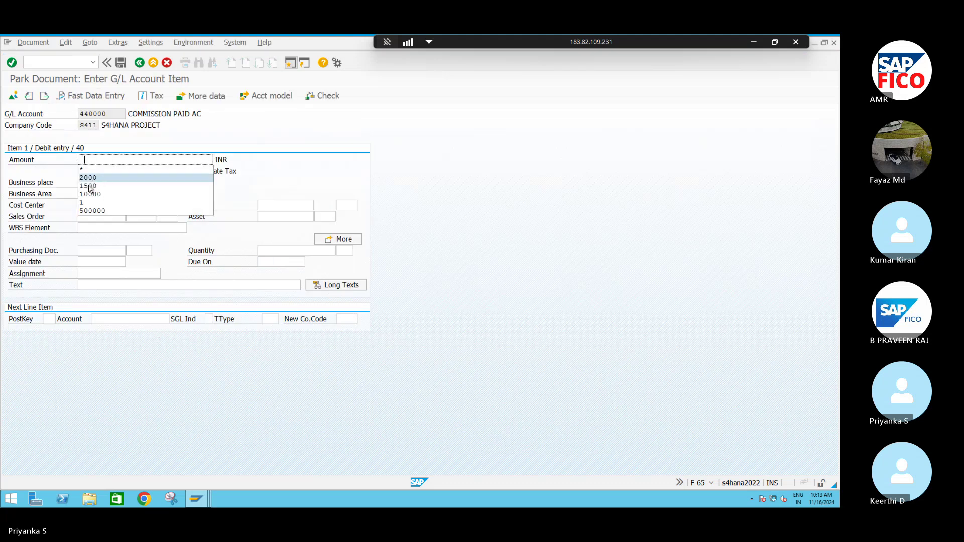
{"action": "left_click", "coordinate": [89, 186]}
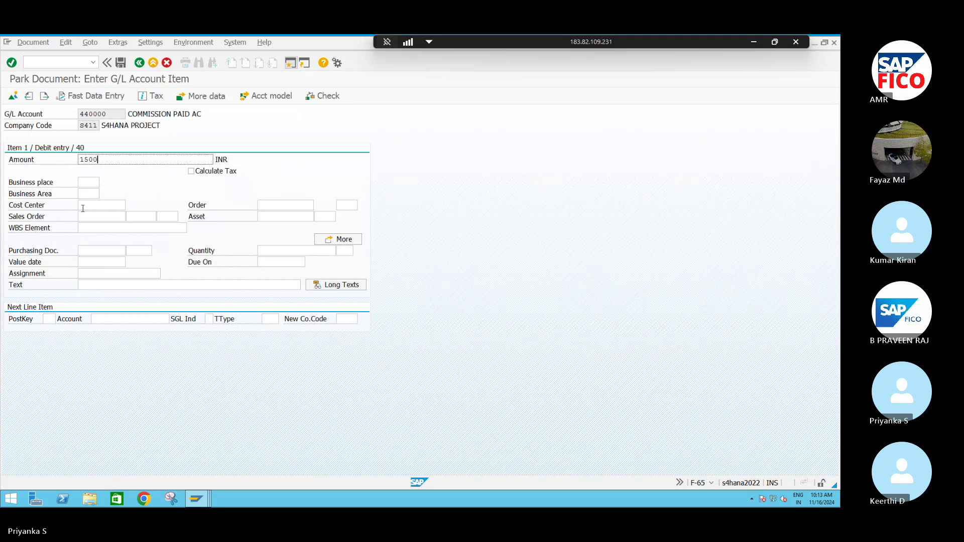
{"action": "left_click", "coordinate": [83, 206]}
{"action": "left_click", "coordinate": [86, 216]}
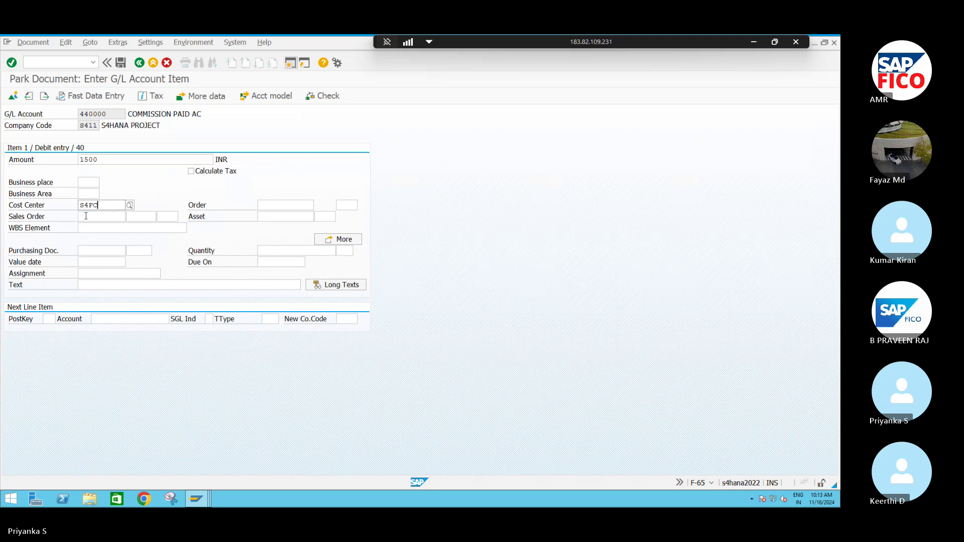
{"action": "left_click", "coordinate": [95, 284]}
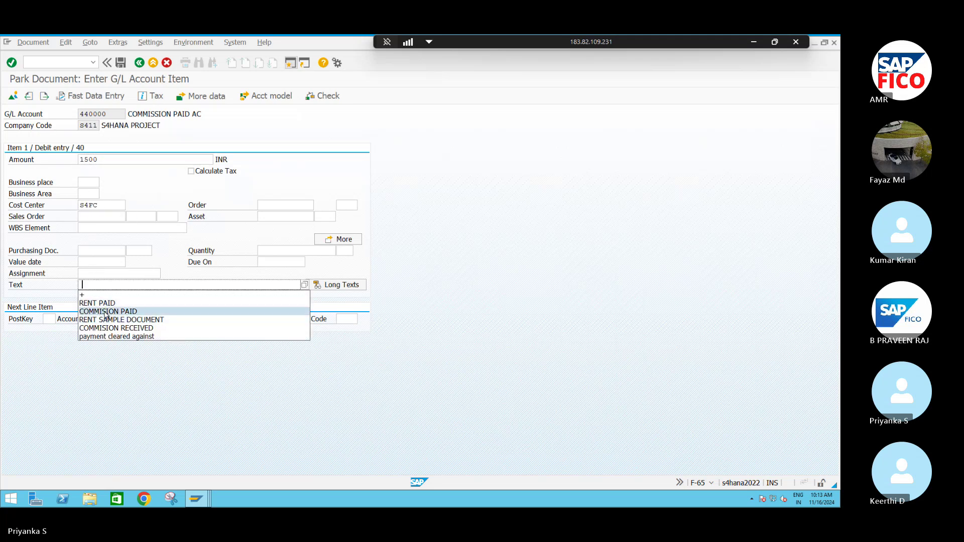
{"action": "left_click", "coordinate": [85, 314]}
- Enter the next line item with posting key 50 and account CASH AC, and proceed to its item details
{"action": "left_click", "coordinate": [47, 319]}
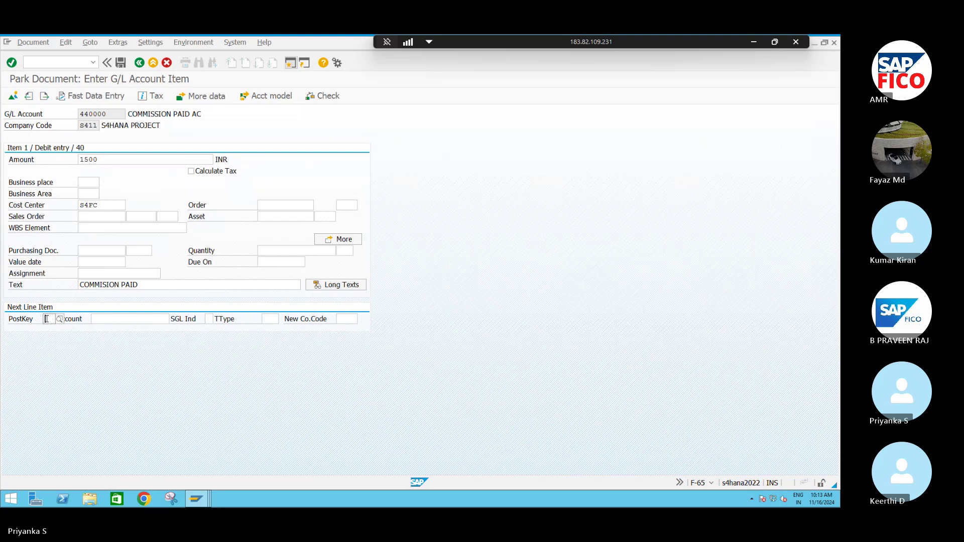
{"action": "type", "text": "50"}
{"action": "left_click", "coordinate": [115, 340]}
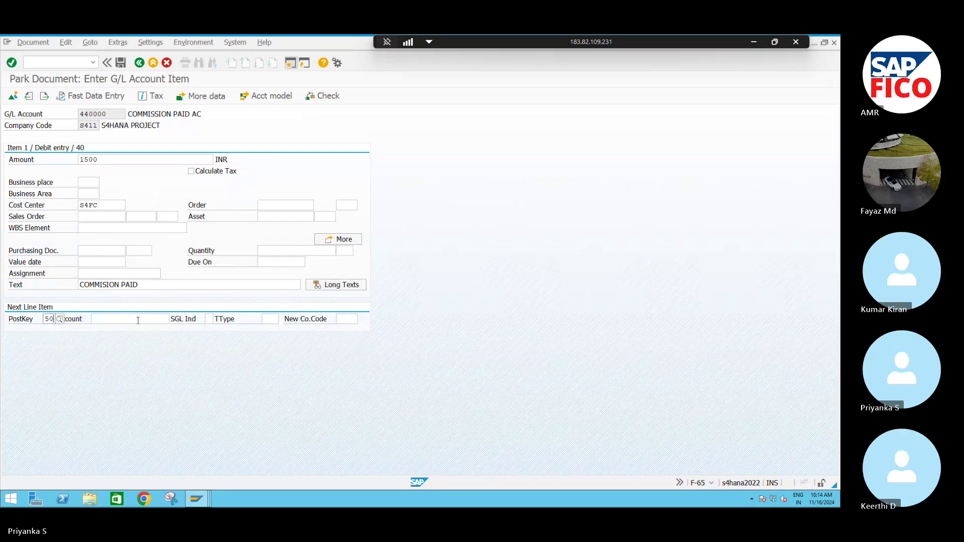
{"action": "left_click", "coordinate": [138, 319]}
{"action": "key", "text": "F4"}
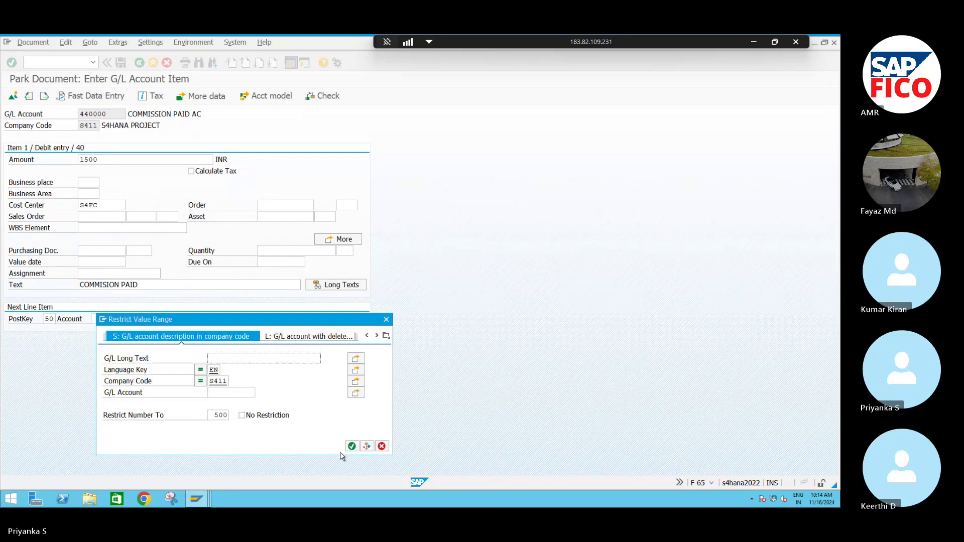
{"action": "left_click", "coordinate": [352, 446]}
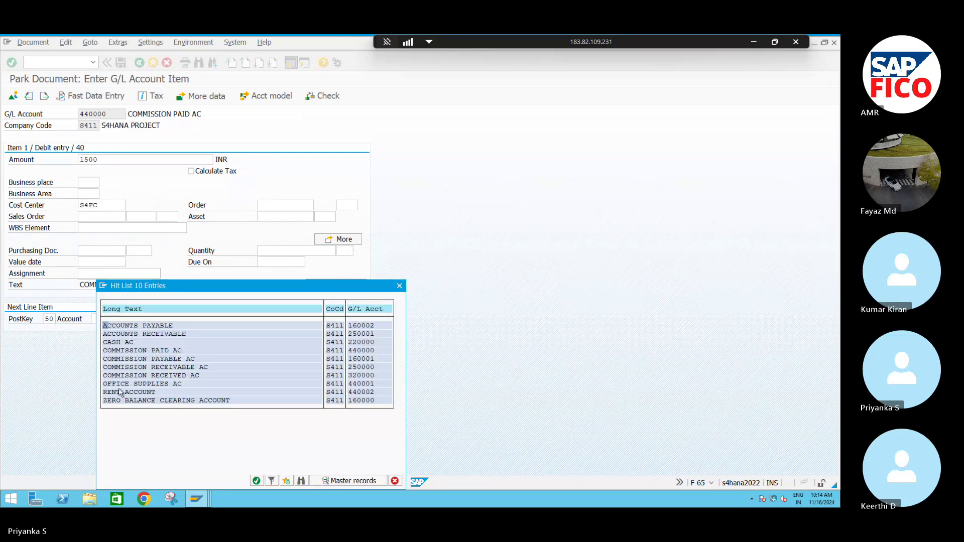
{"action": "double_click", "coordinate": [117, 343]}
{"action": "key", "text": "Return"}
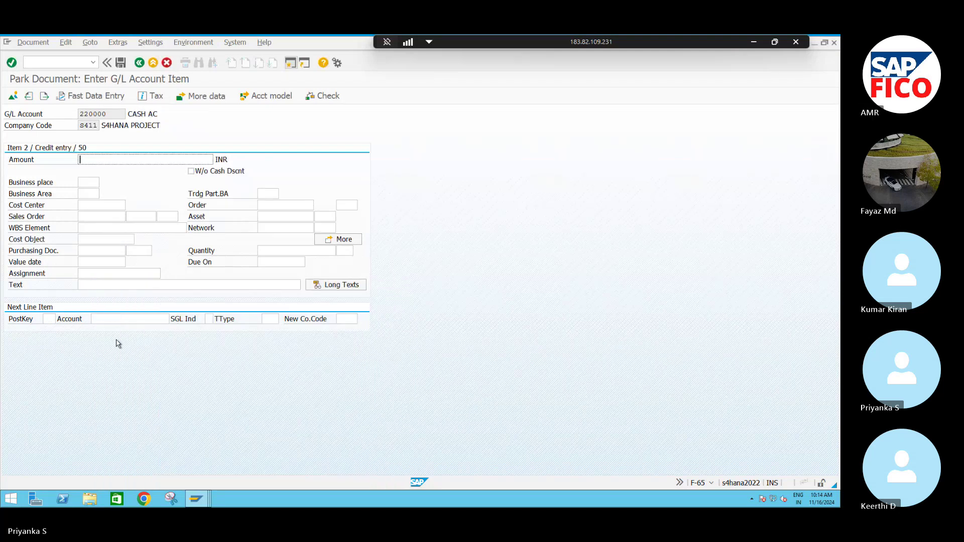
- Fill in the CASH AC credit item with amount *, cost center S4FC and text +, and park the document
{"action": "type", "text": "*"}
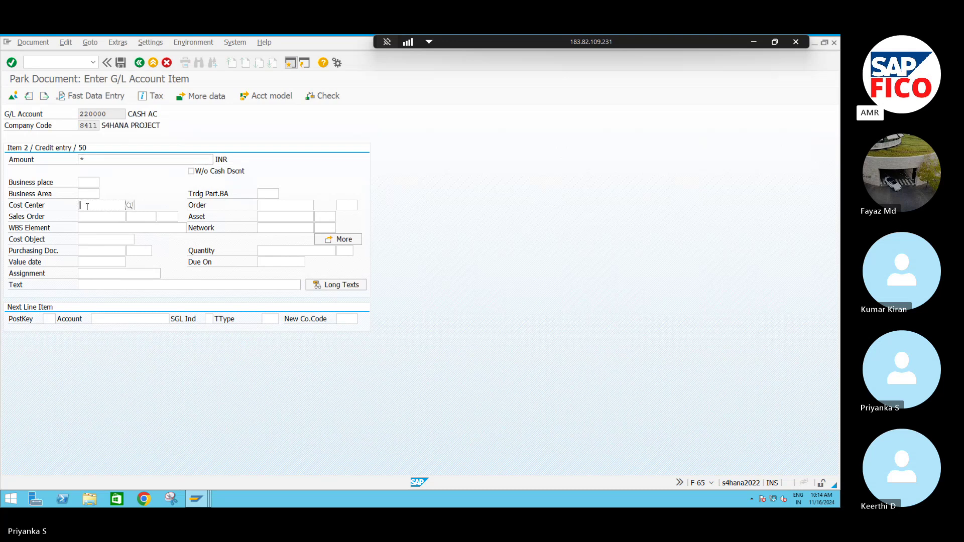
{"action": "left_click", "coordinate": [87, 206]}
{"action": "left_click", "coordinate": [94, 219]}
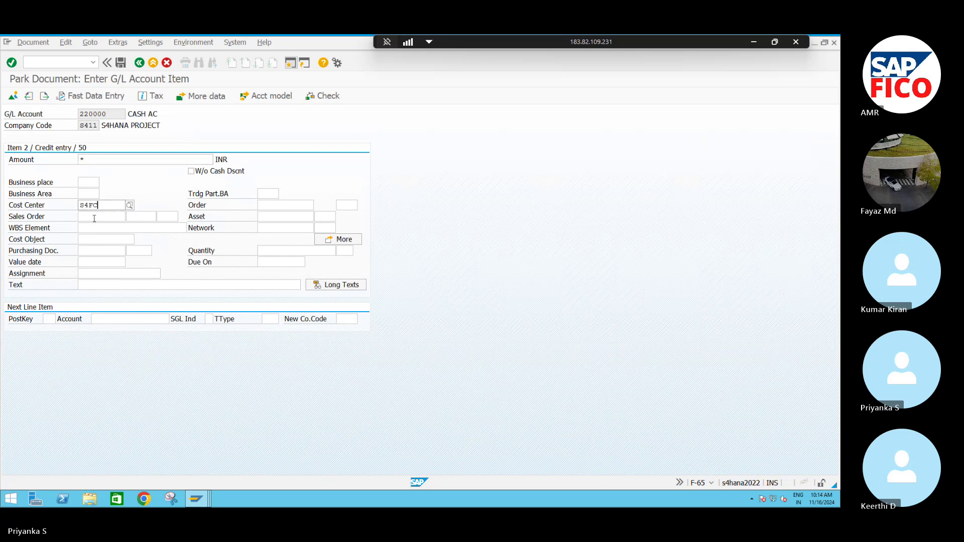
{"action": "left_click", "coordinate": [94, 284]}
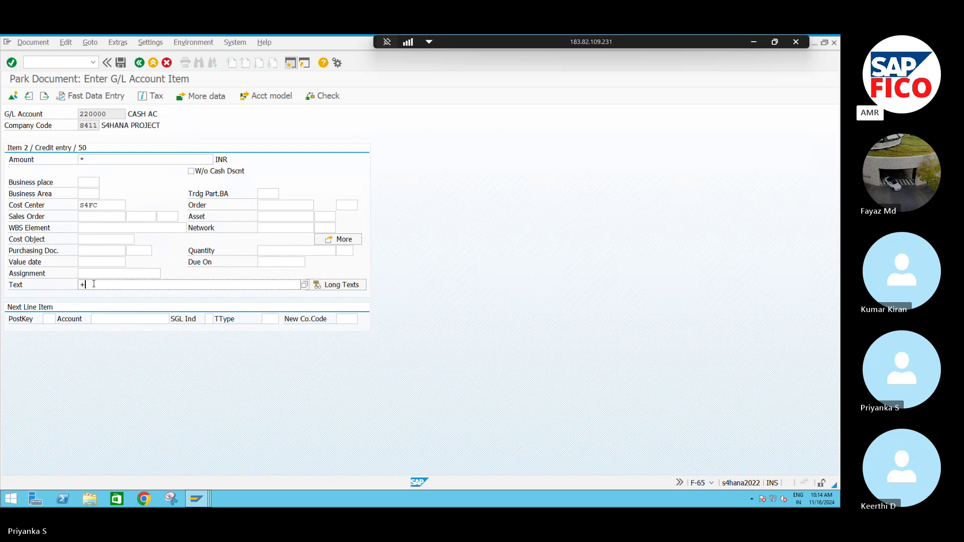
{"action": "type", "text": "+"}
{"action": "key", "text": "Return"}
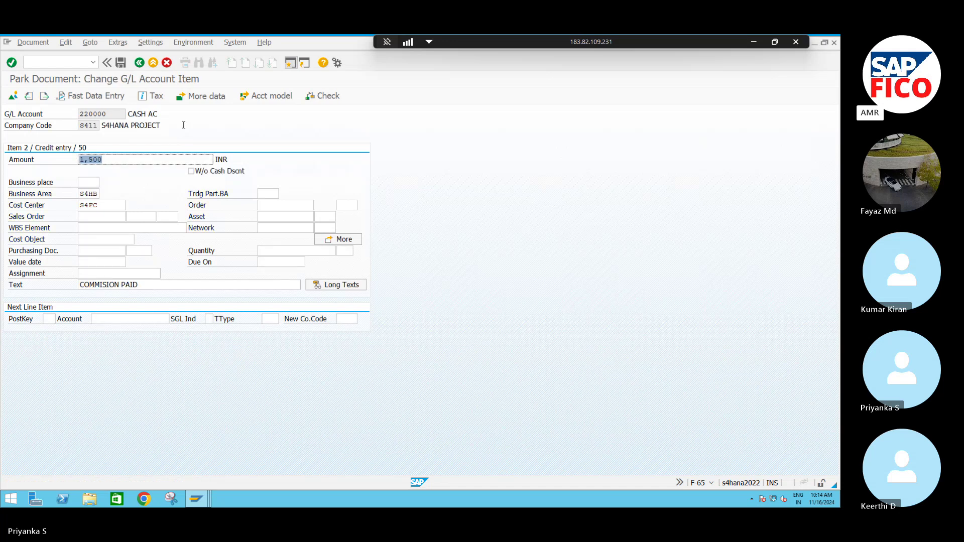
{"action": "left_click", "coordinate": [33, 42]}
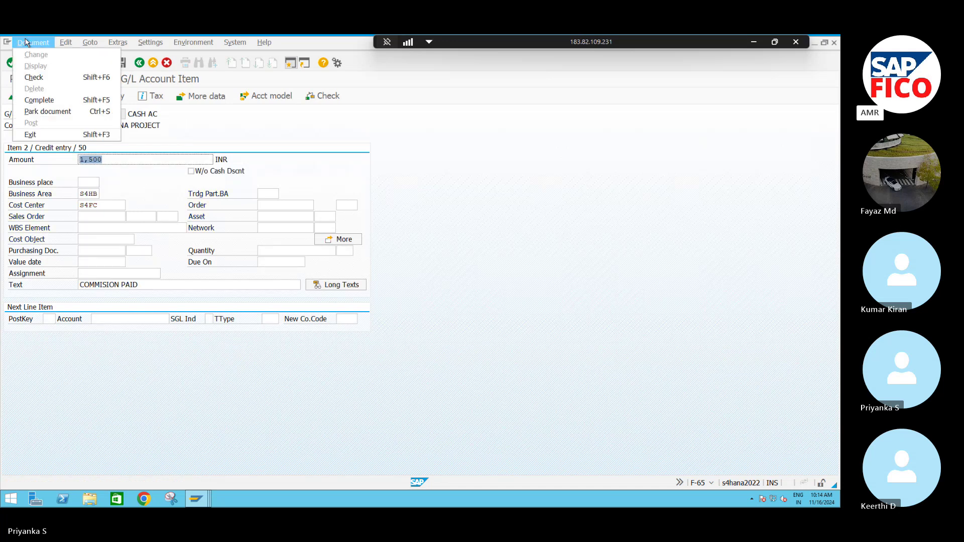
{"action": "left_click", "coordinate": [48, 112]}
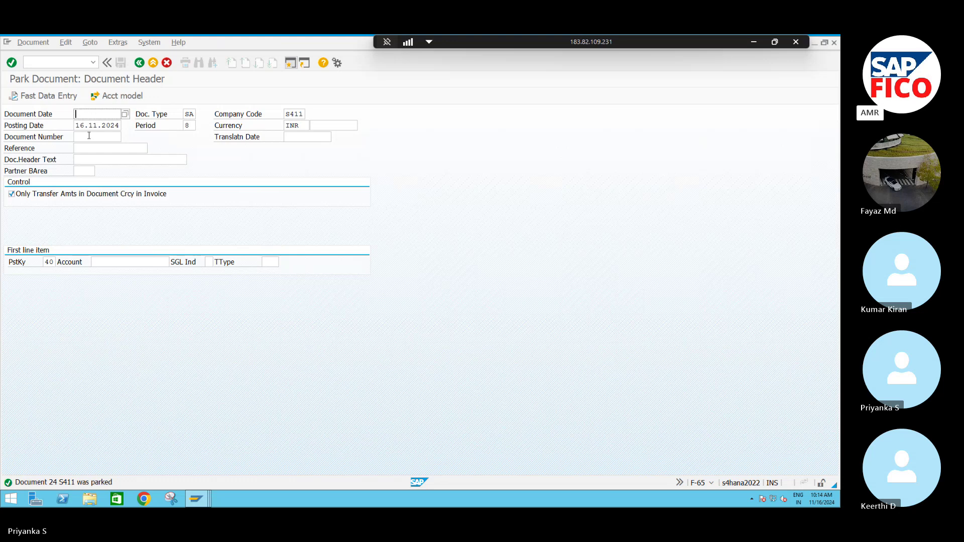
{"action": "left_click", "coordinate": [65, 62]}
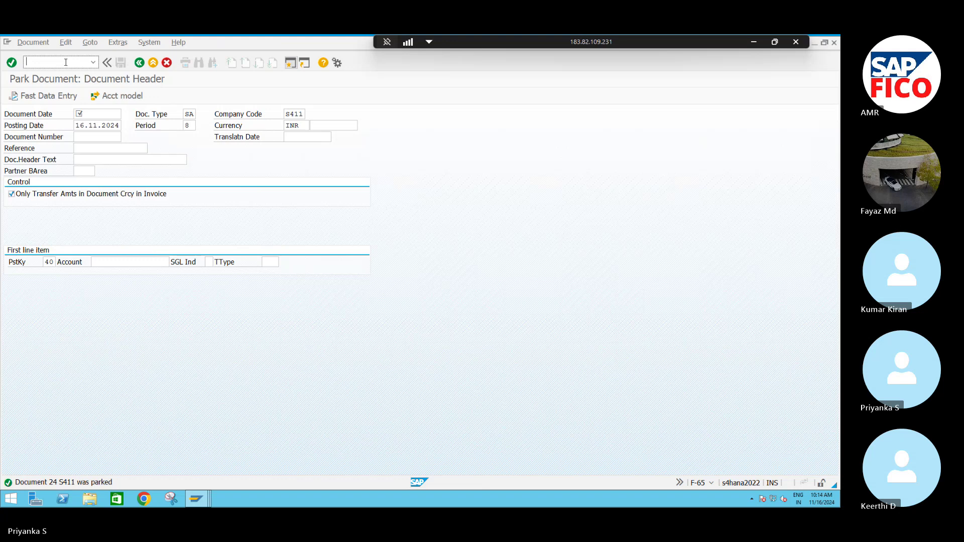
{"action": "left_click", "coordinate": [108, 113]}
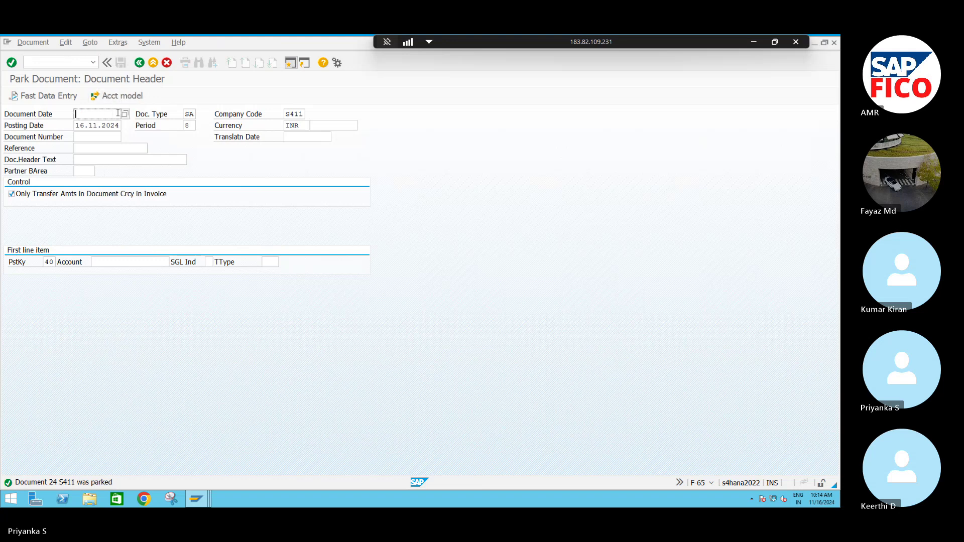
{"action": "left_click", "coordinate": [126, 115]}
{"action": "left_click", "coordinate": [125, 317]}
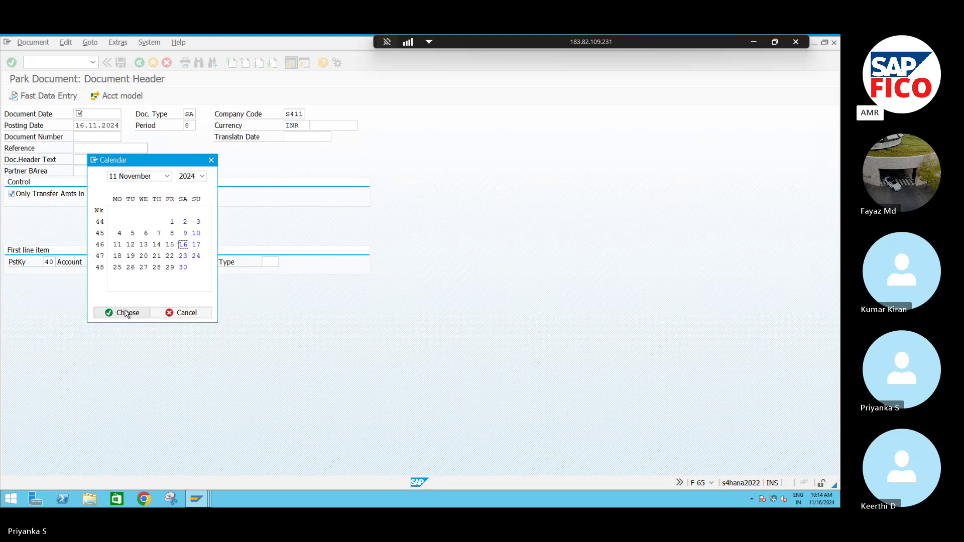
{"action": "left_click", "coordinate": [111, 262]}
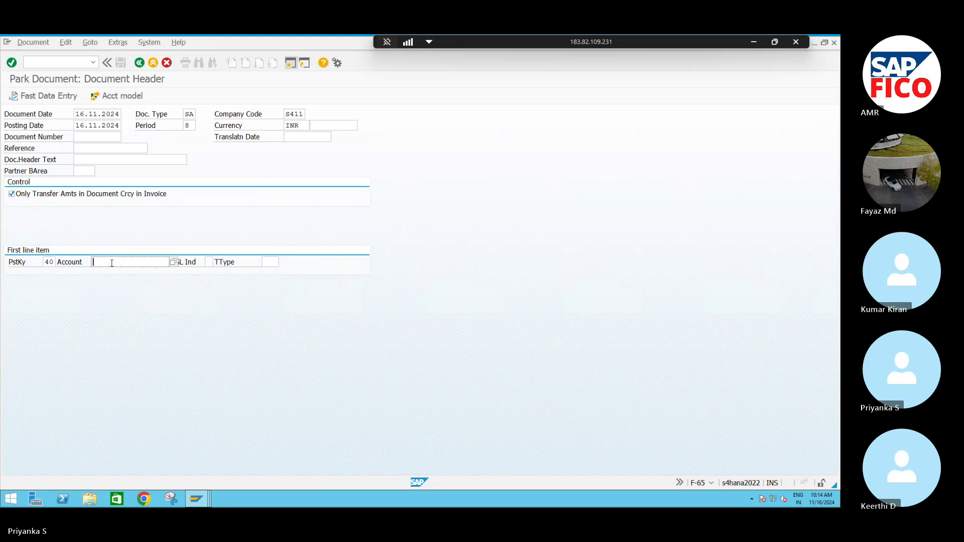
- Restart transaction F-65 and set the document date to 16.11.2024
{"action": "left_click", "coordinate": [64, 62]}
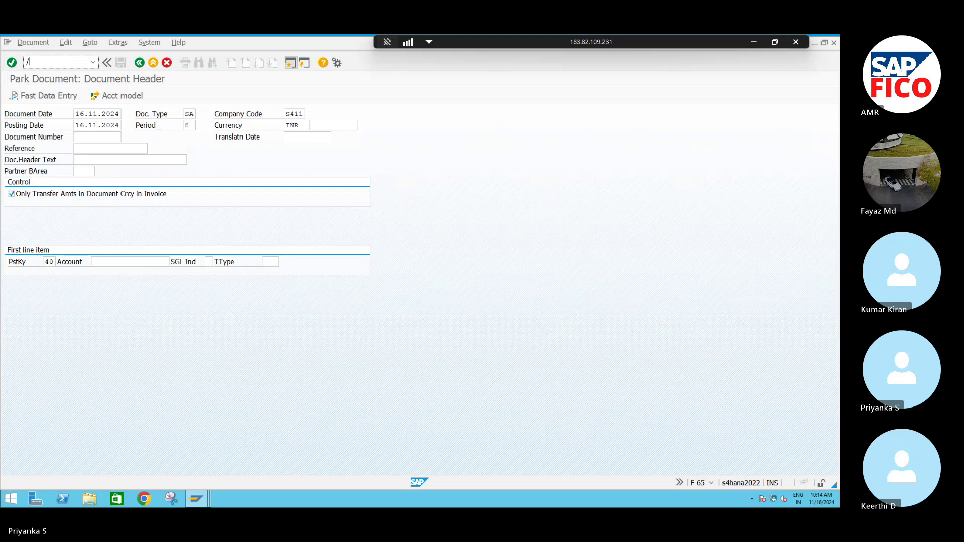
{"action": "type", "text": "/NF-65"}
{"action": "key", "text": "Return"}
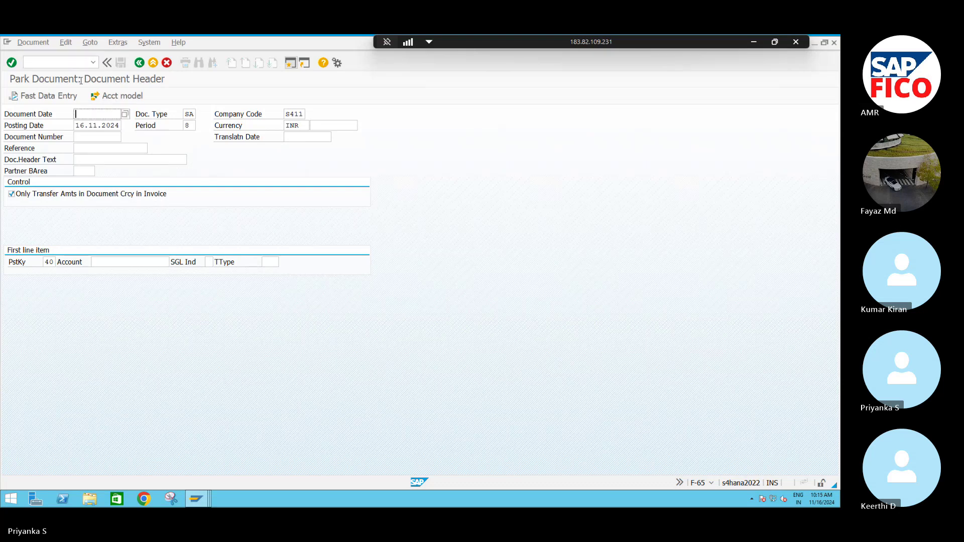
{"action": "left_click", "coordinate": [125, 114]}
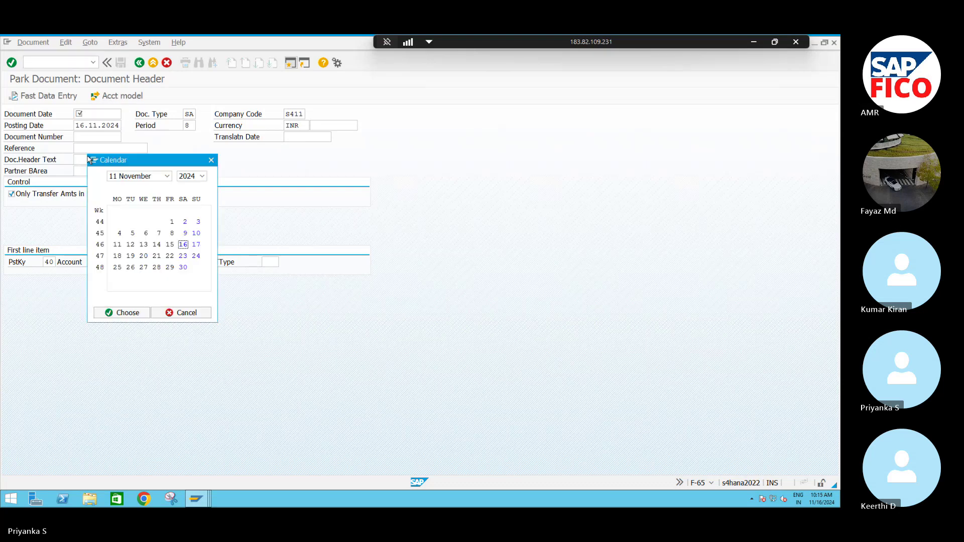
{"action": "left_click", "coordinate": [126, 315]}
- Choose OFFICE SUPPLIES AC as the first line item's account with posting key 40 and proceed to its item details
{"action": "left_click", "coordinate": [118, 262]}
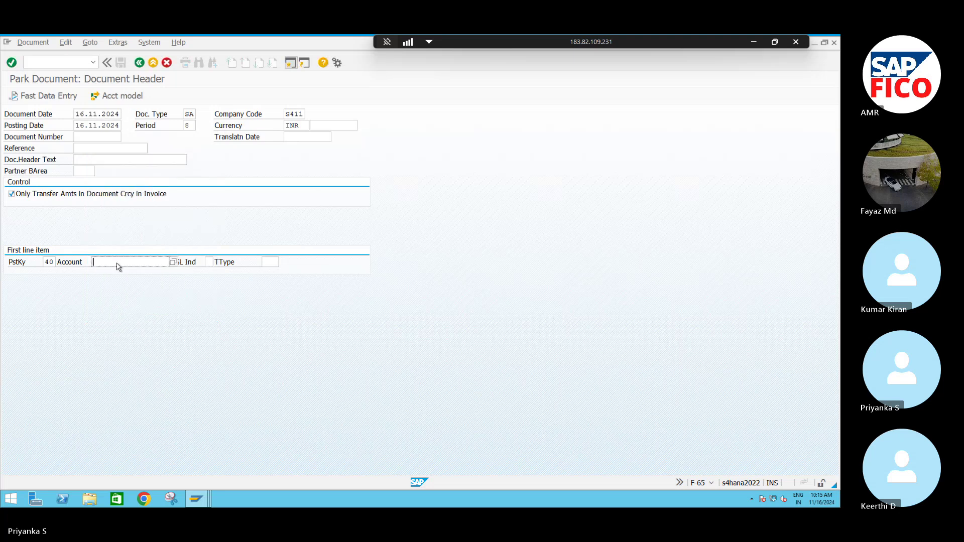
{"action": "key", "text": "F4"}
{"action": "left_click", "coordinate": [352, 389]}
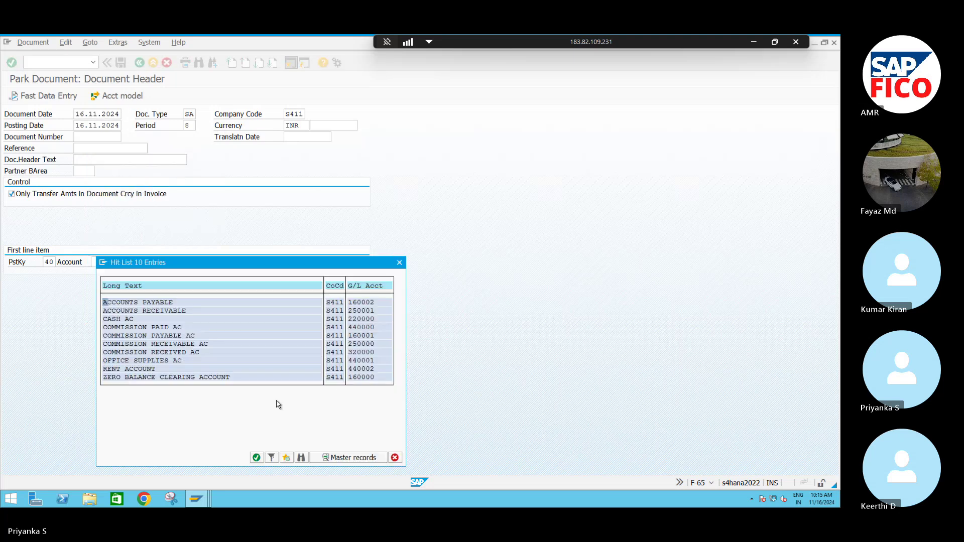
{"action": "left_click", "coordinate": [124, 360]}
{"action": "double_click", "coordinate": [124, 362]}
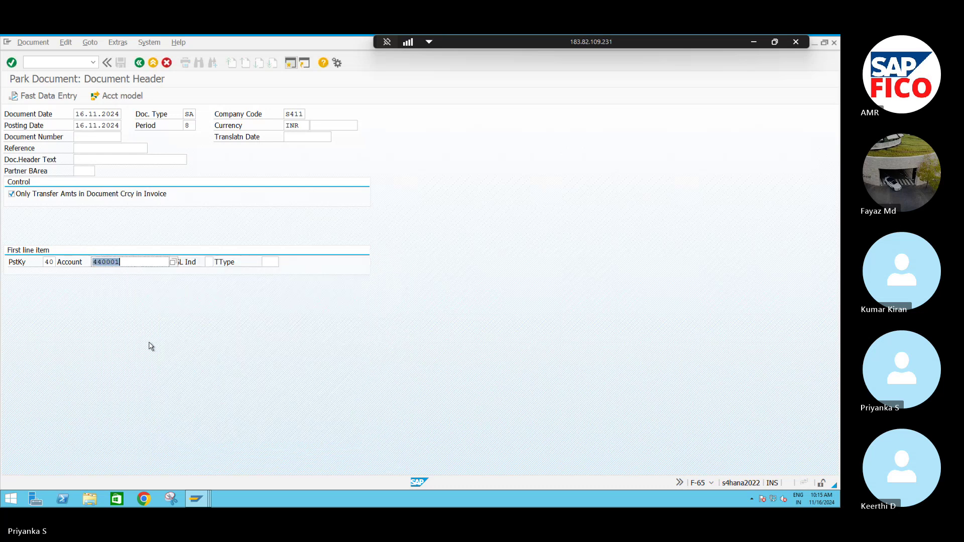
{"action": "key", "text": "Return"}
- Fill in the office supplies debit item with amount 2000, cost center S4FC and text OFFICE SUPPLLIES
{"action": "left_click", "coordinate": [82, 159]}
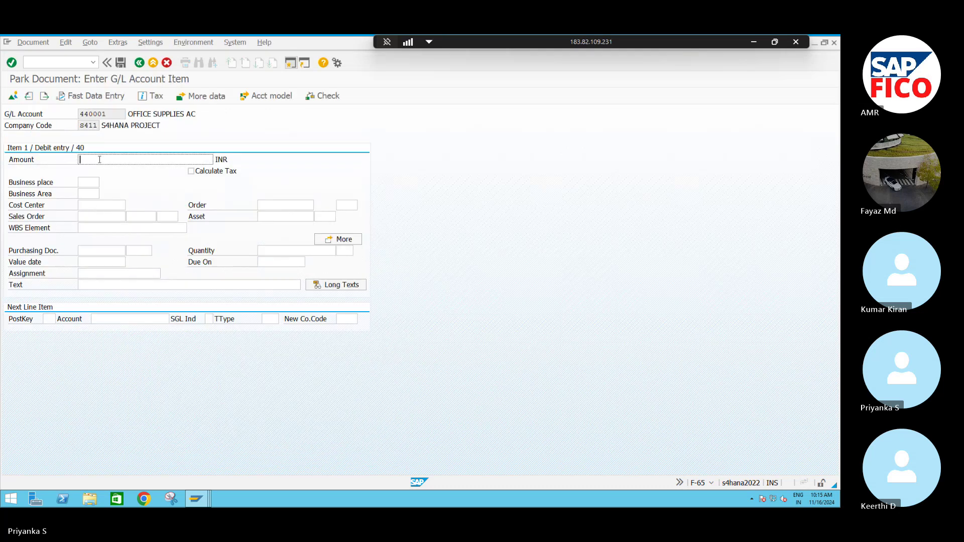
{"action": "type", "text": "2000"}
{"action": "left_click", "coordinate": [86, 205]}
{"action": "type", "text": "S4FC"}
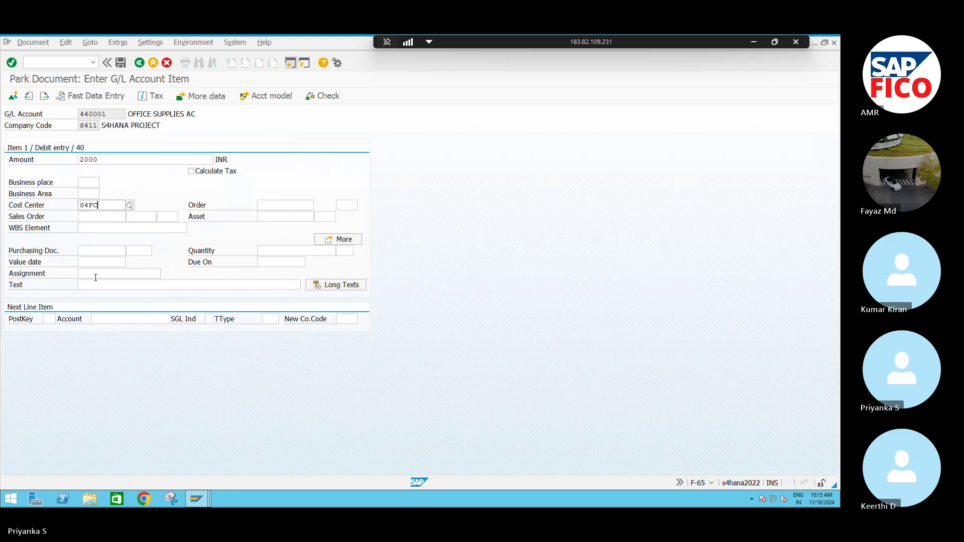
{"action": "left_click", "coordinate": [101, 286]}
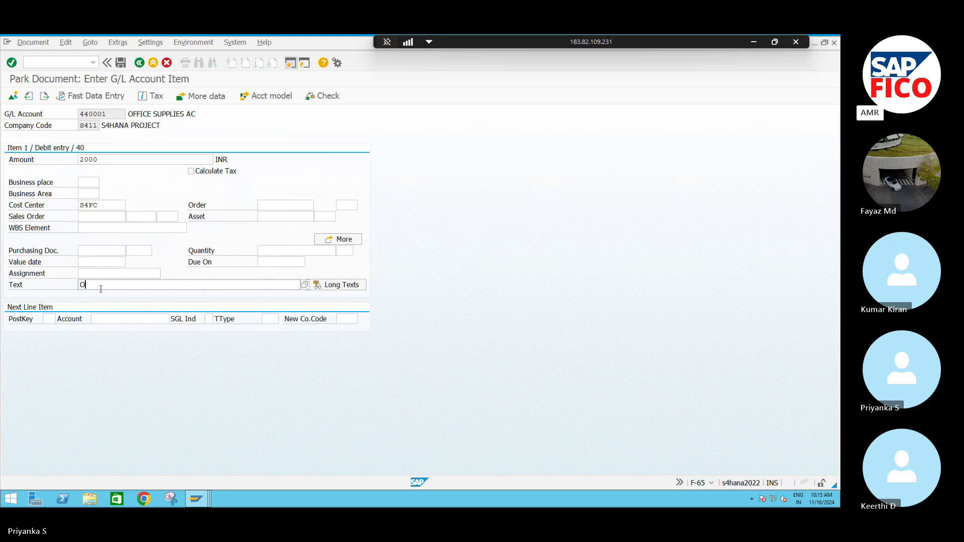
{"action": "type", "text": "OFFICE SUPPLLIES"}
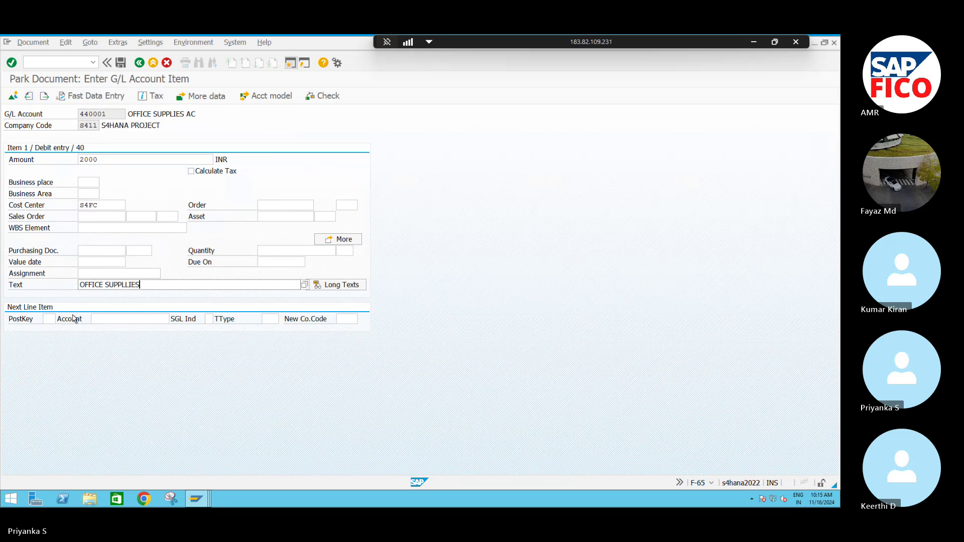
- Enter the next line item with posting key 50 and account ACCOUNTS PAYABLE, and proceed to its item details
{"action": "left_click", "coordinate": [47, 319]}
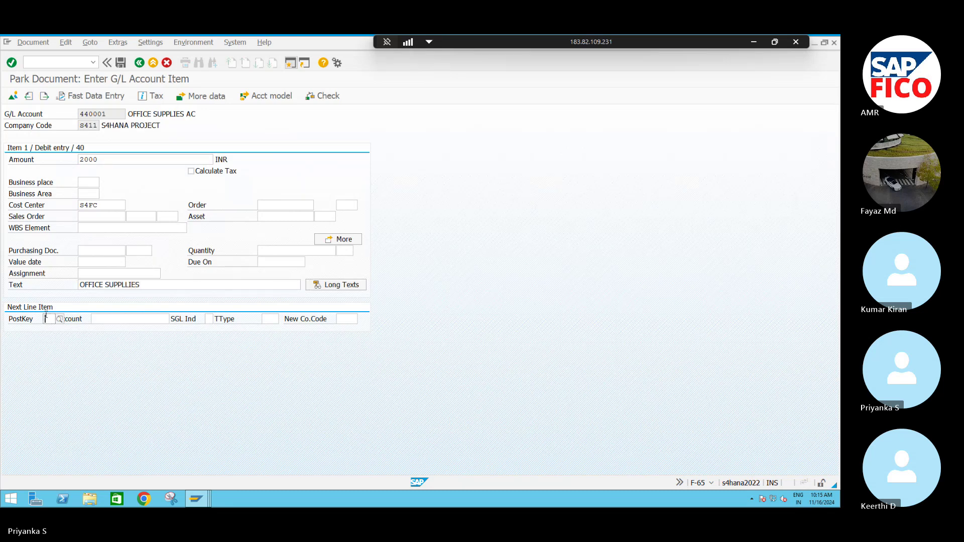
{"action": "type", "text": "50"}
{"action": "left_click", "coordinate": [156, 318]}
{"action": "key", "text": "F4"}
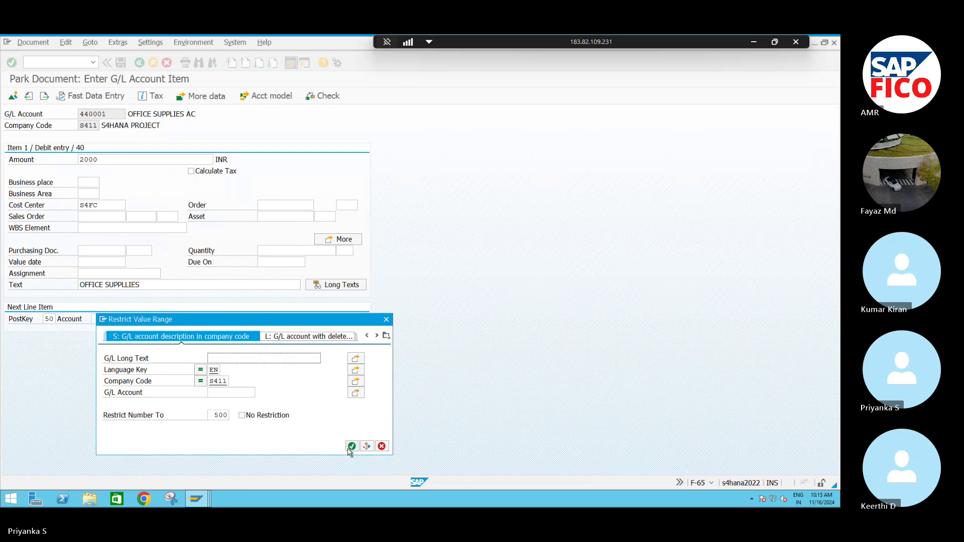
{"action": "left_click", "coordinate": [351, 447]}
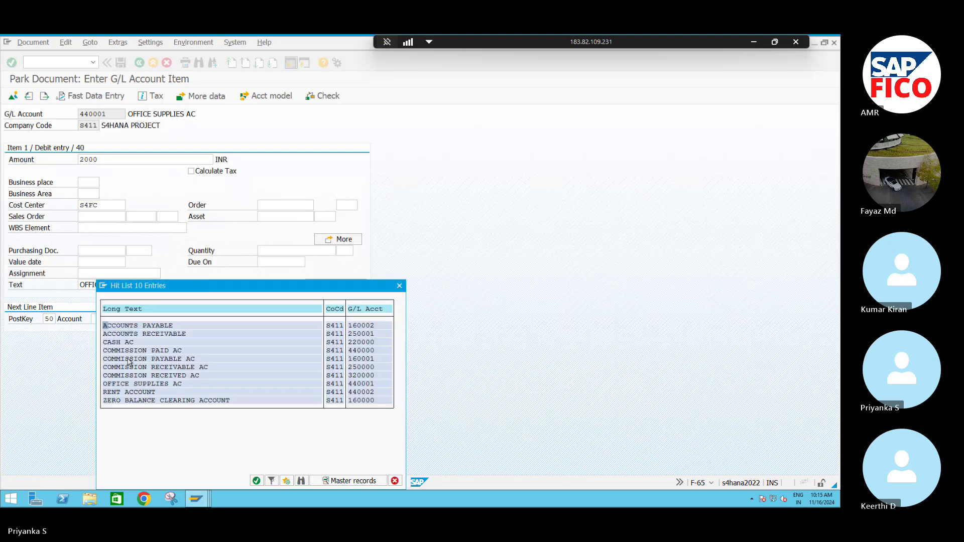
{"action": "left_click", "coordinate": [135, 327]}
{"action": "double_click", "coordinate": [136, 326]}
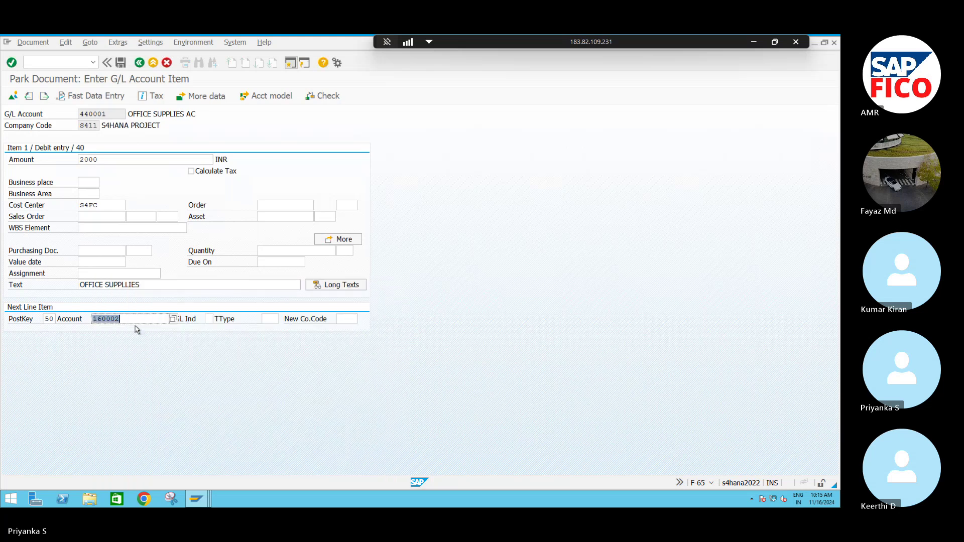
{"action": "key", "text": "Return"}
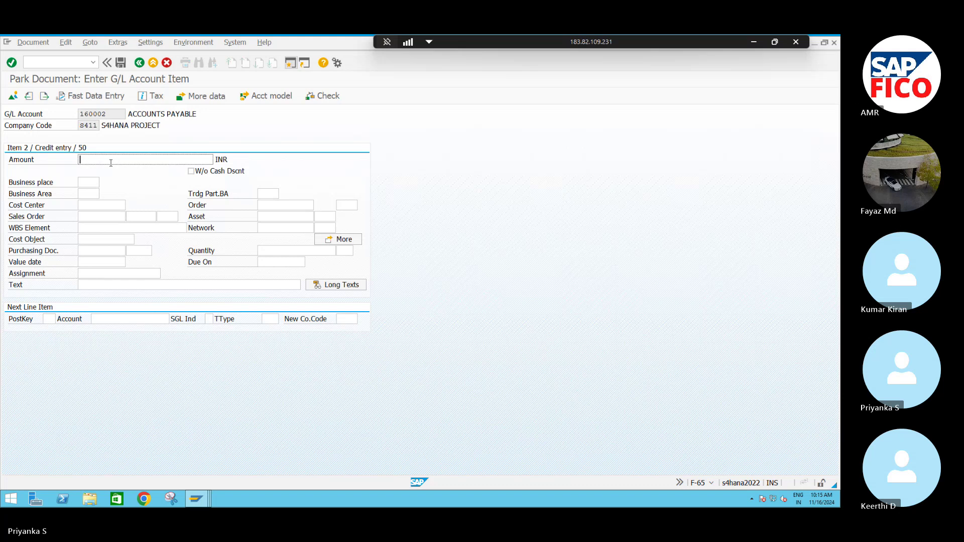
- Fill in the accounts payable credit item with amount *, cost center S4FC and text +, and park the document
{"action": "left_click", "coordinate": [87, 205]}
{"action": "type", "text": "S4FC"}
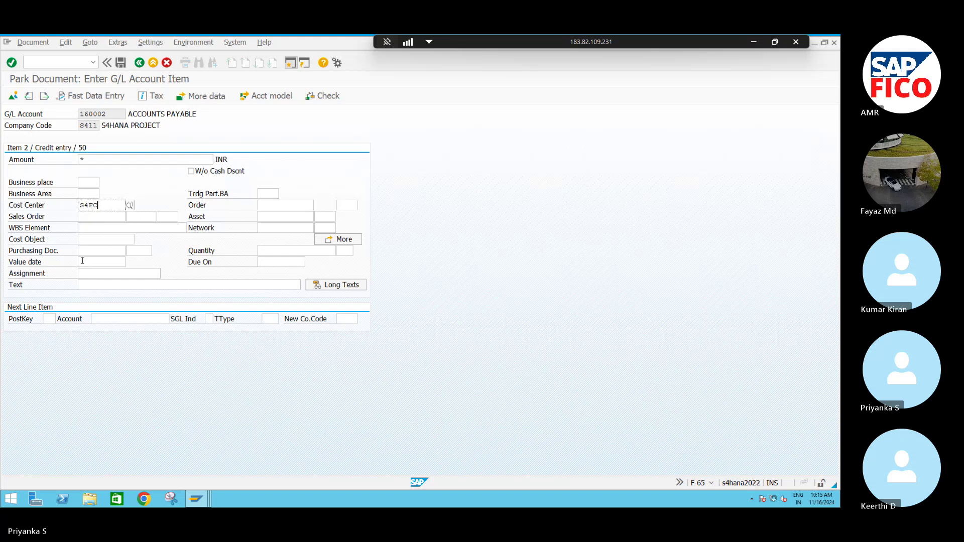
{"action": "left_click", "coordinate": [92, 286]}
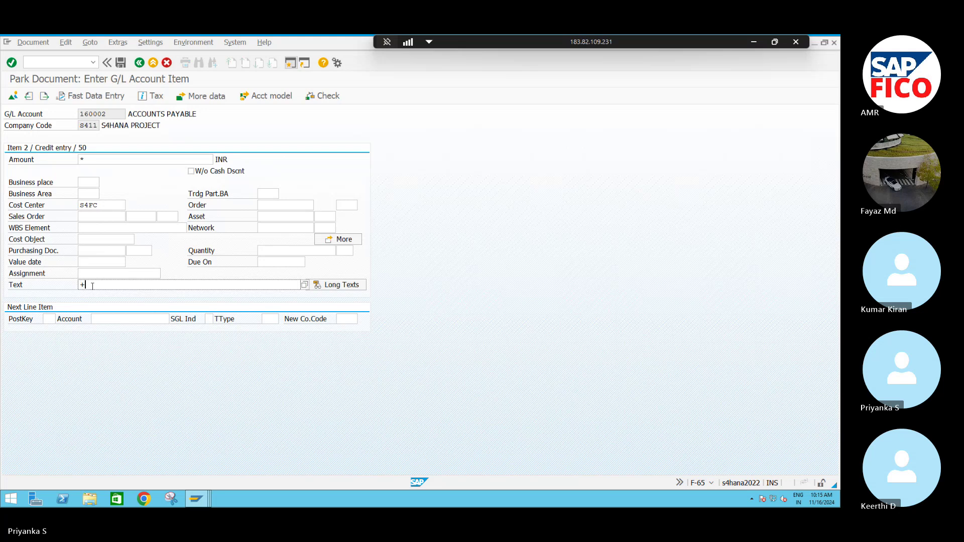
{"action": "type", "text": "+"}
{"action": "key", "text": "Return"}
{"action": "key", "text": "Return"}
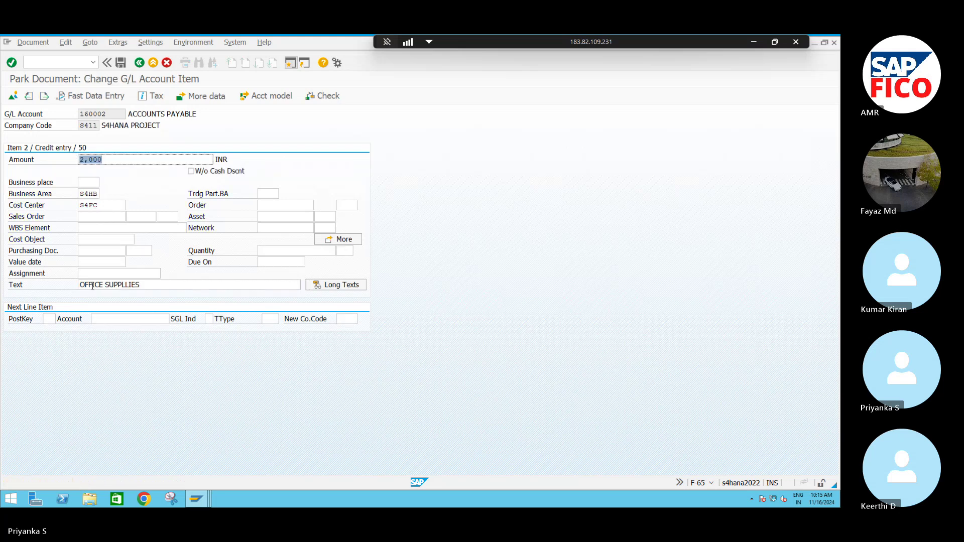
{"action": "left_click", "coordinate": [37, 44]}
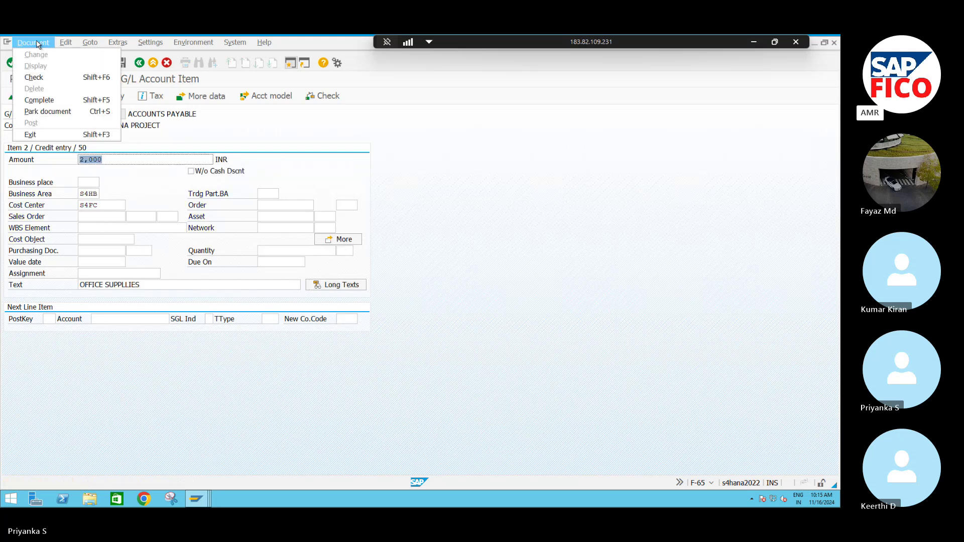
{"action": "left_click", "coordinate": [41, 113]}
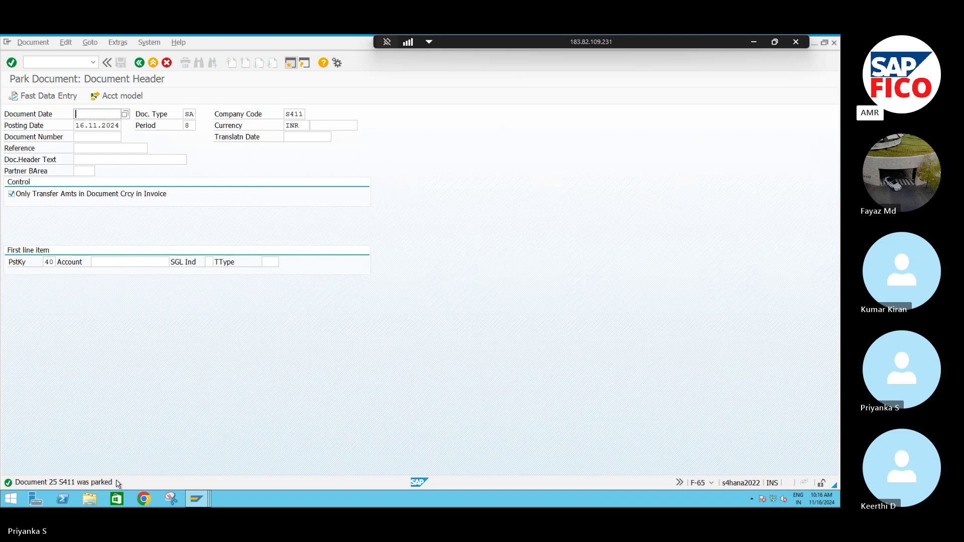
- Switch to transaction FBV3 for displaying parked documents
{"action": "left_click", "coordinate": [49, 65]}
{"action": "type", "text": "/N"}
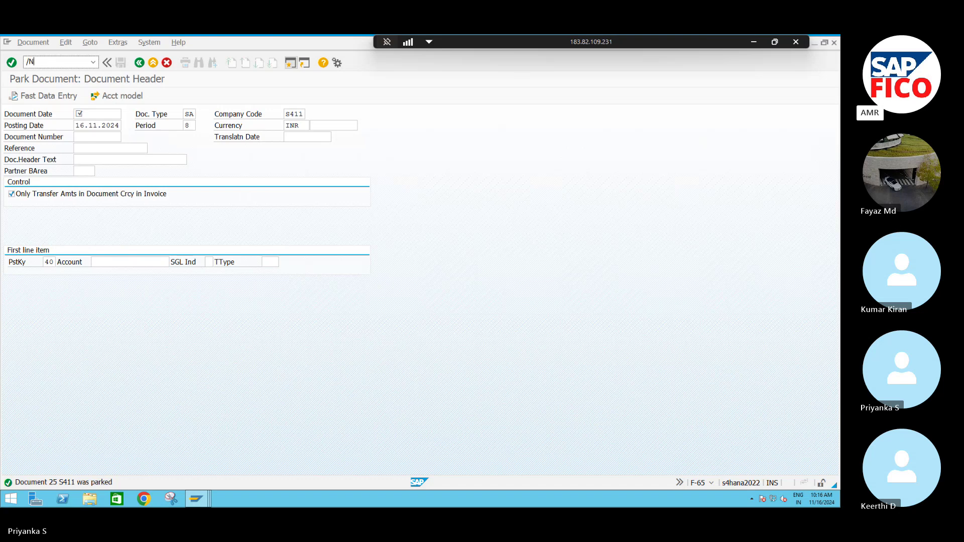
{"action": "type", "text": "FBV3"}
{"action": "key", "text": "Return"}
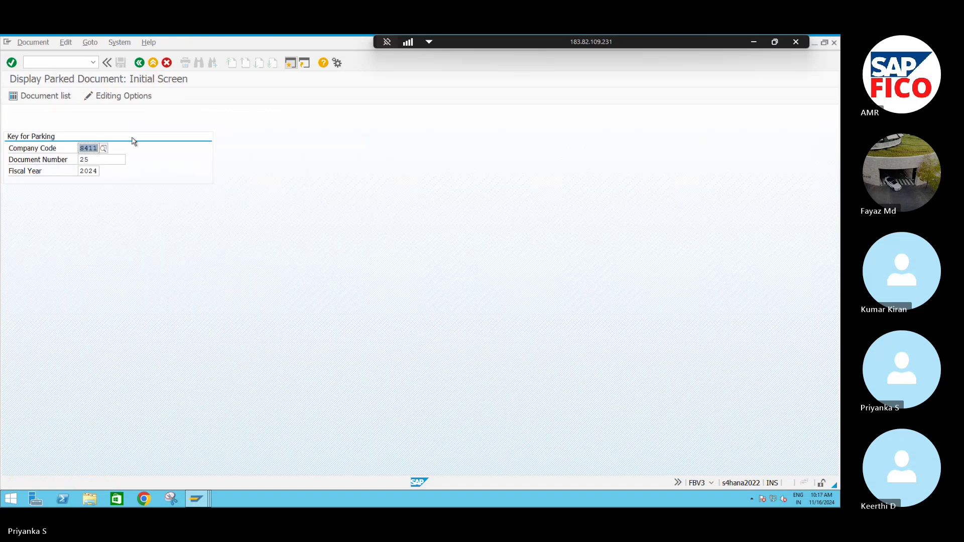
- Clear the document number and list the parked documents of company code S411 for fiscal year 2024
{"action": "left_click", "coordinate": [98, 160]}
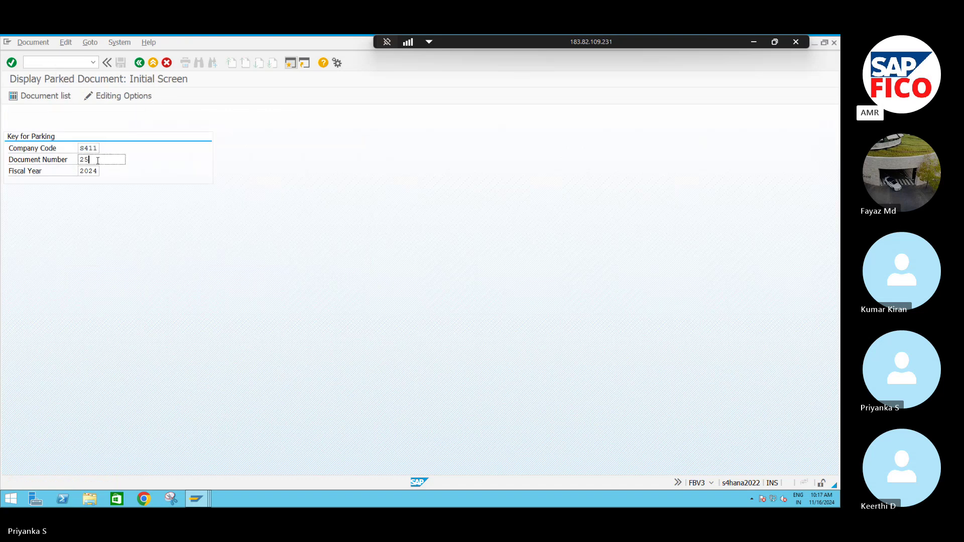
{"action": "key", "text": "BackSpace"}
{"action": "key", "text": "BackSpace"}
{"action": "left_click", "coordinate": [31, 98]}
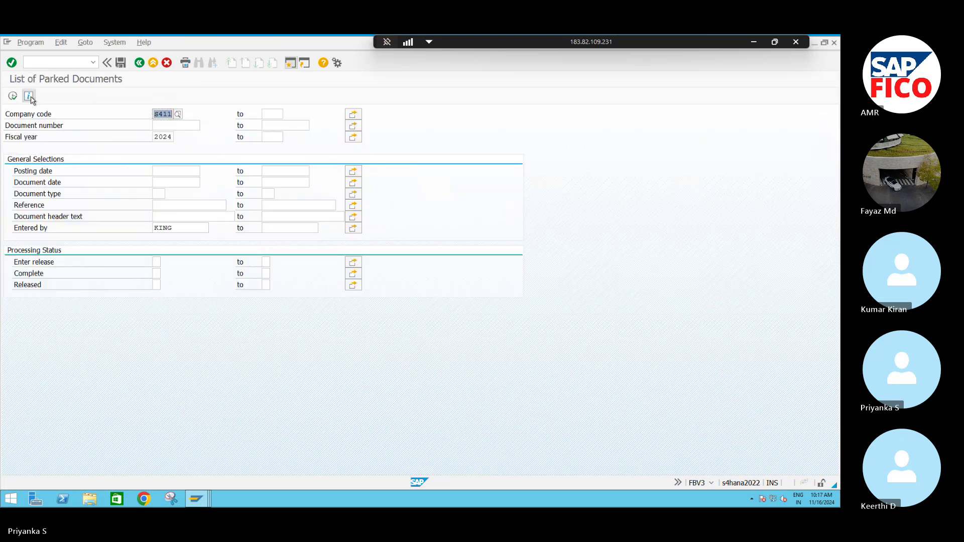
{"action": "left_click", "coordinate": [12, 96]}
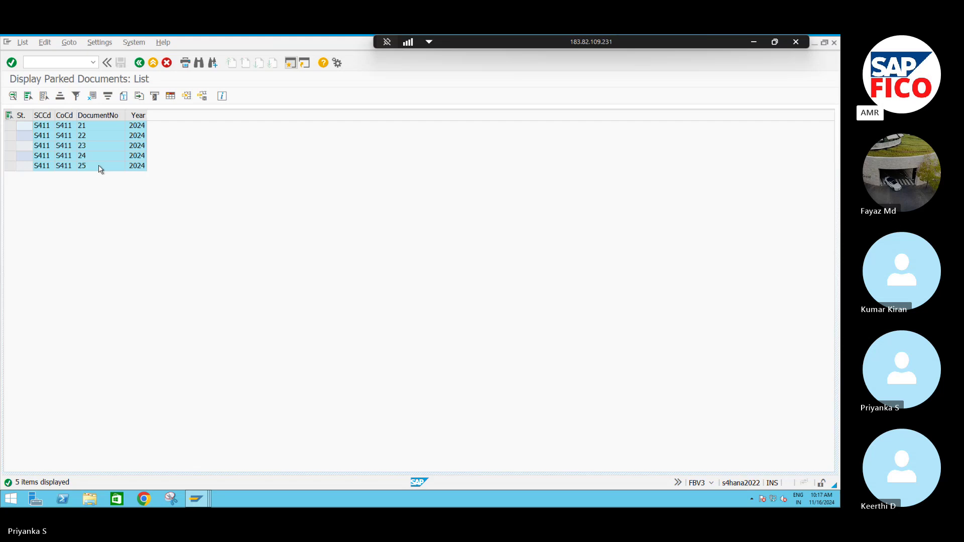
- Display parked document 21 from the list to review its details, and return to the list
{"action": "double_click", "coordinate": [96, 129]}
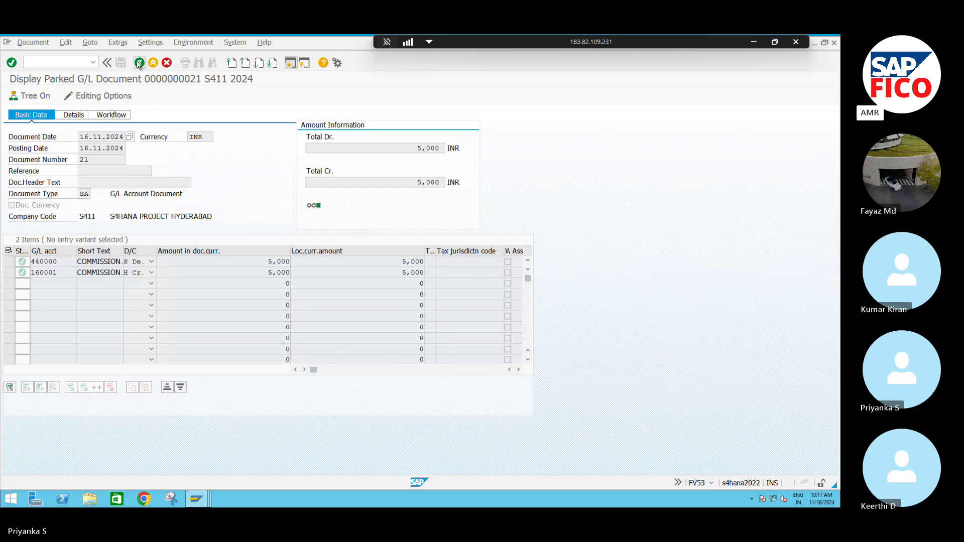
{"action": "left_click", "coordinate": [34, 42]}
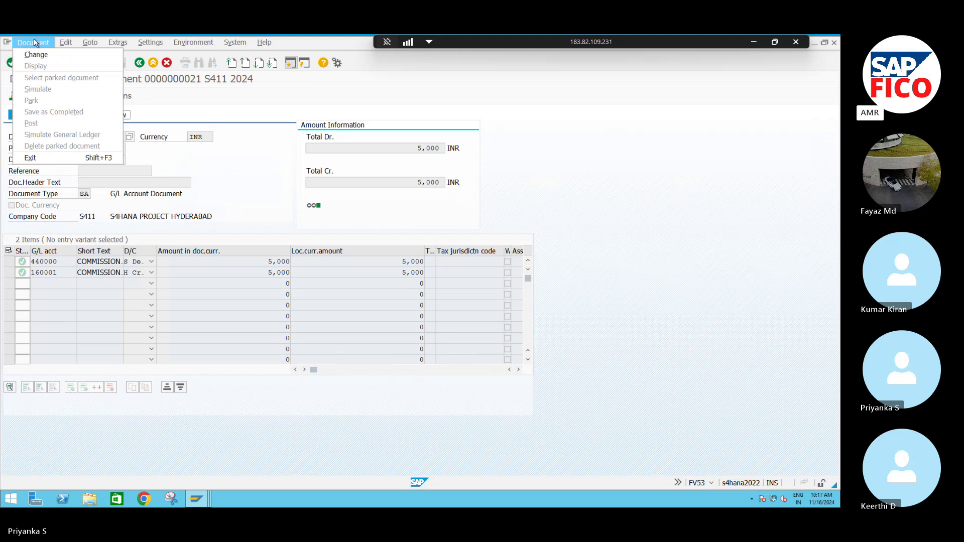
{"action": "left_click", "coordinate": [30, 157]}
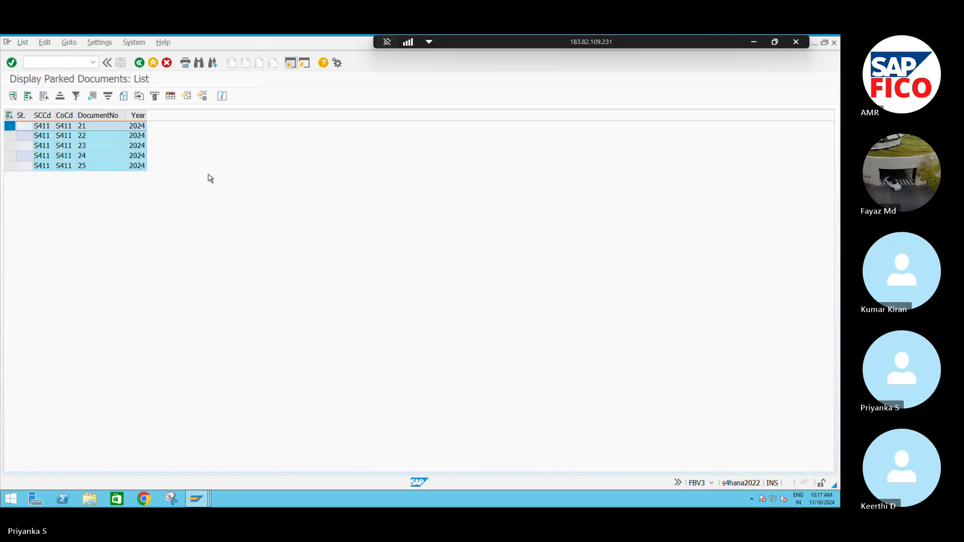
{"action": "double_click", "coordinate": [97, 130]}
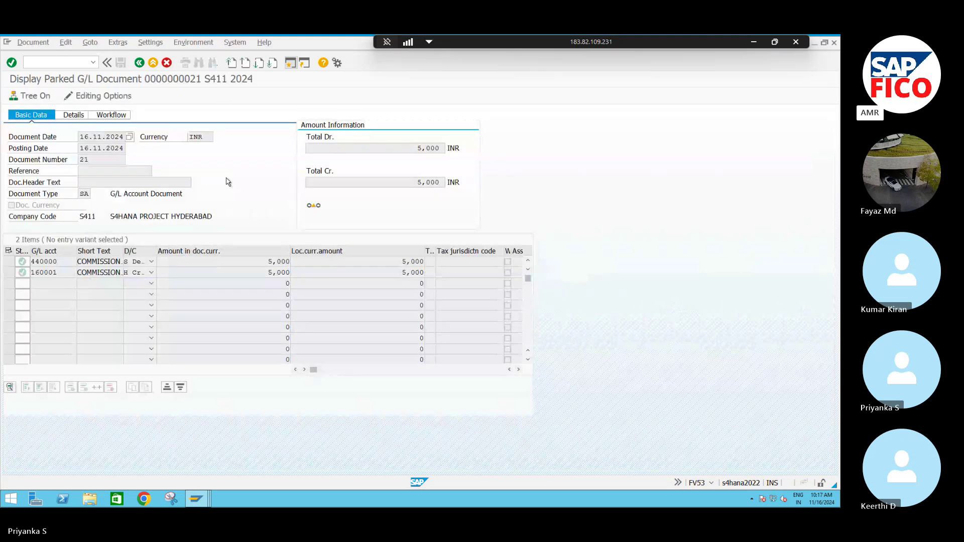
{"action": "left_click", "coordinate": [32, 44]}
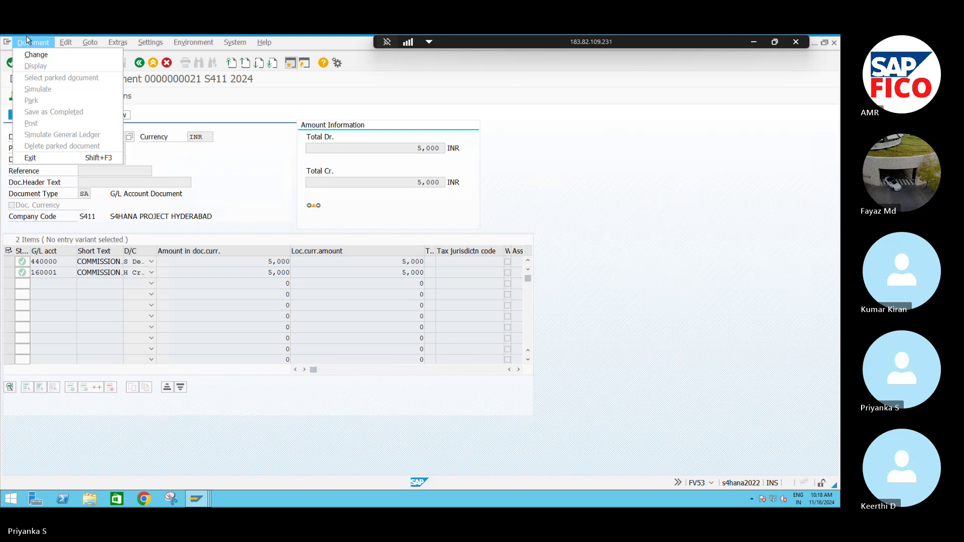
{"action": "left_click", "coordinate": [31, 157]}
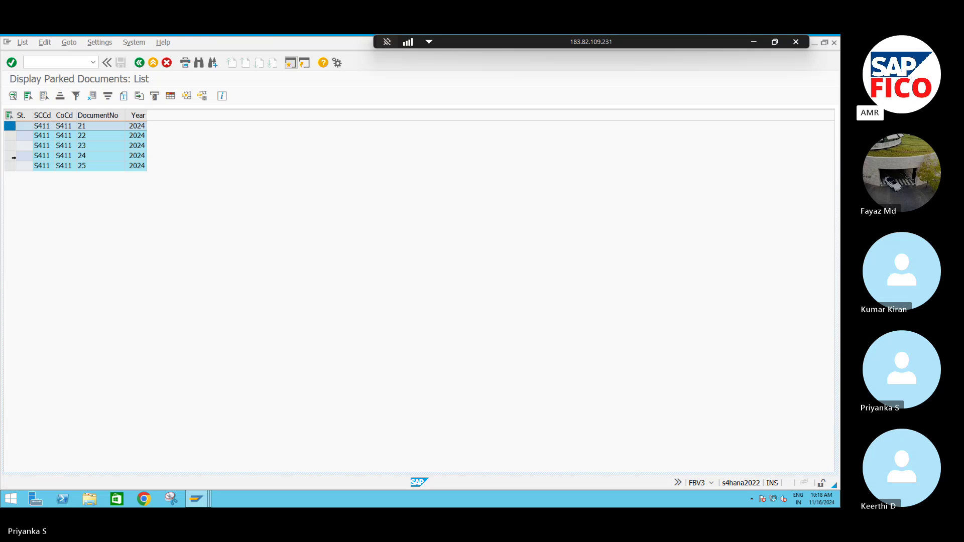
- Display parked document 22 from the list to review its line items, and return to the list
{"action": "left_click", "coordinate": [59, 137]}
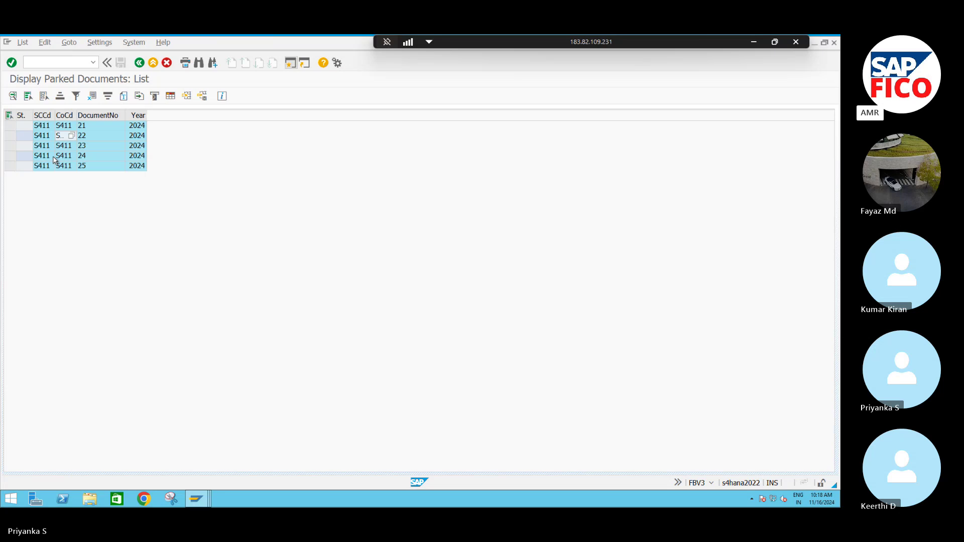
{"action": "left_click", "coordinate": [107, 138]}
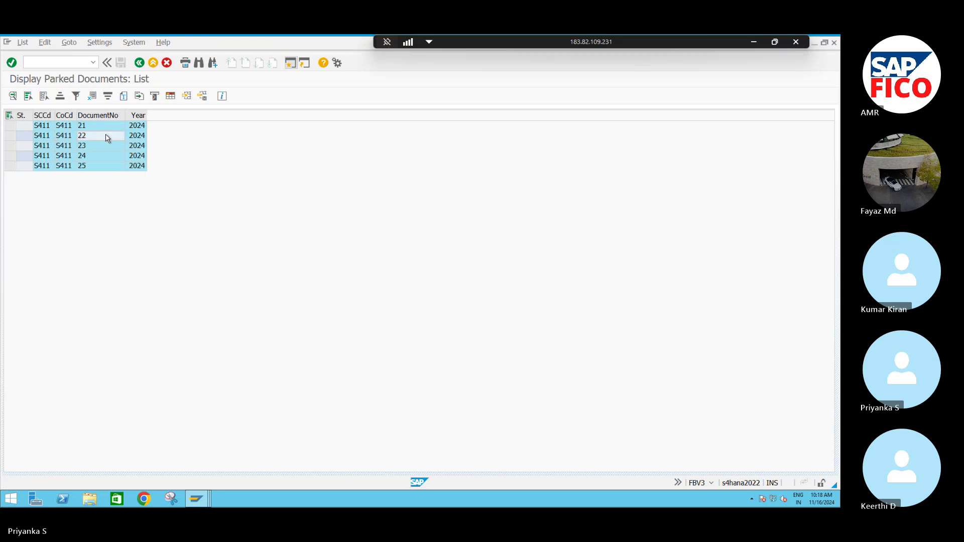
{"action": "double_click", "coordinate": [107, 138]}
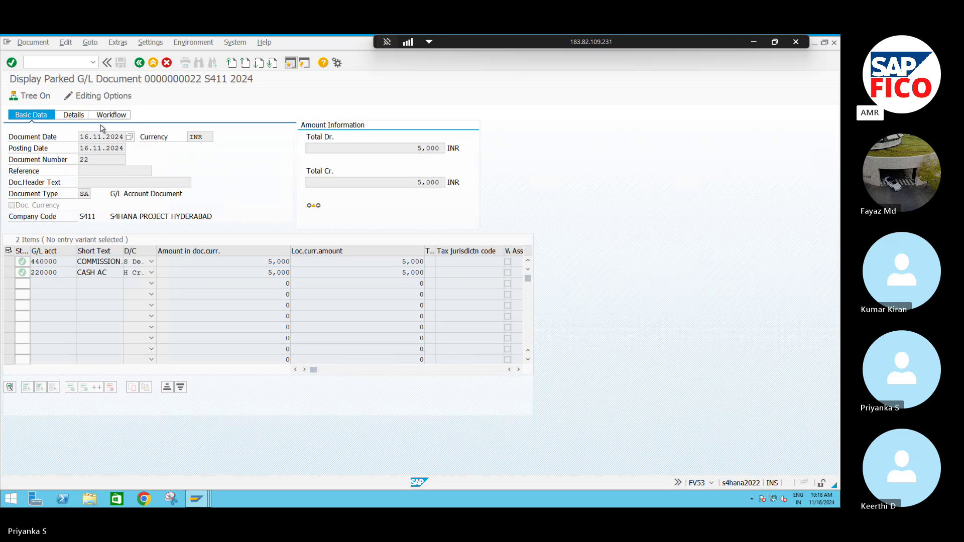
{"action": "left_click", "coordinate": [33, 42]}
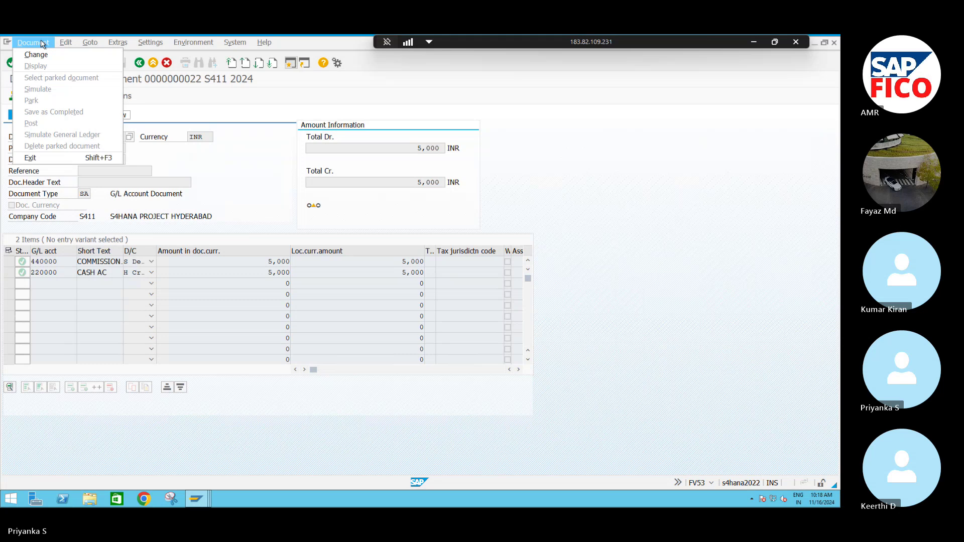
{"action": "left_click", "coordinate": [30, 158]}
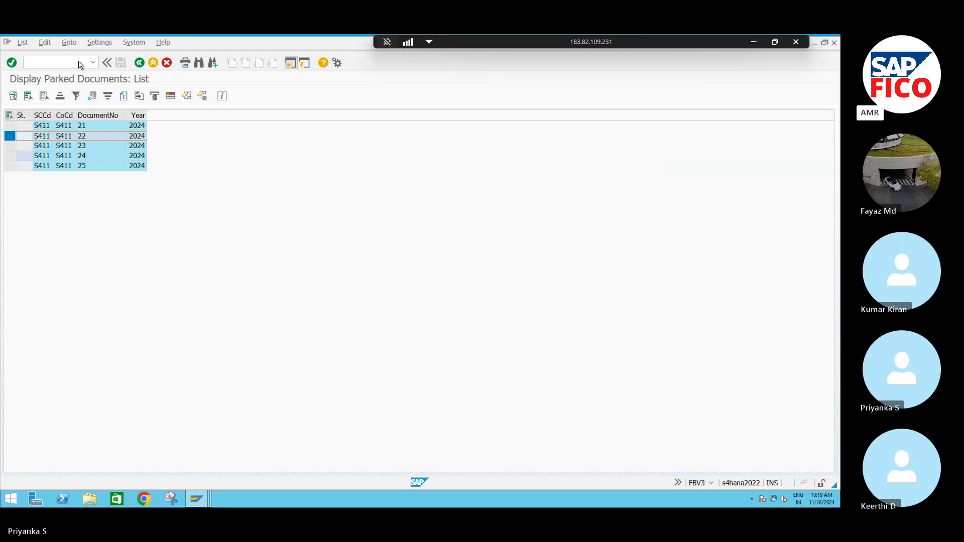
{"action": "left_click", "coordinate": [51, 62]}
{"action": "type", "text": "/NFB11"}
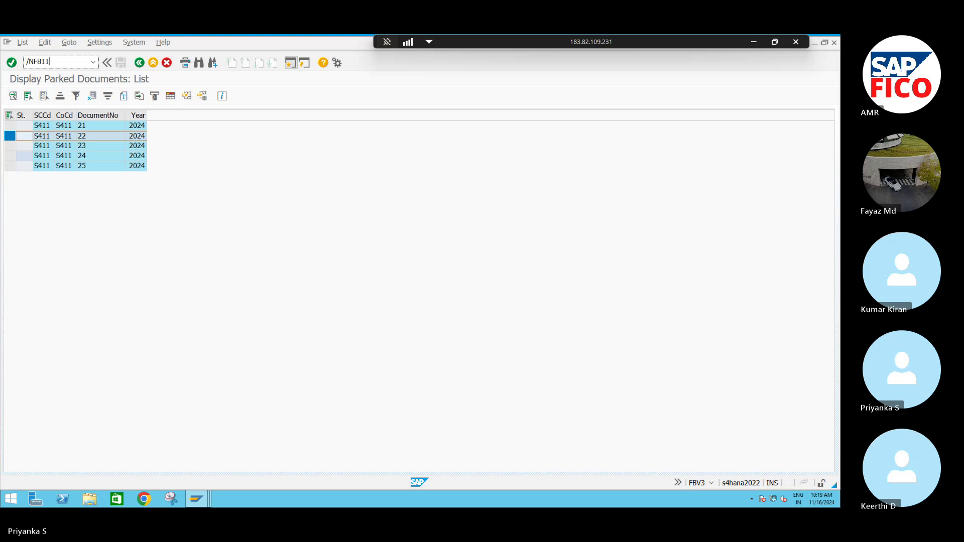
{"action": "key", "text": "Return"}
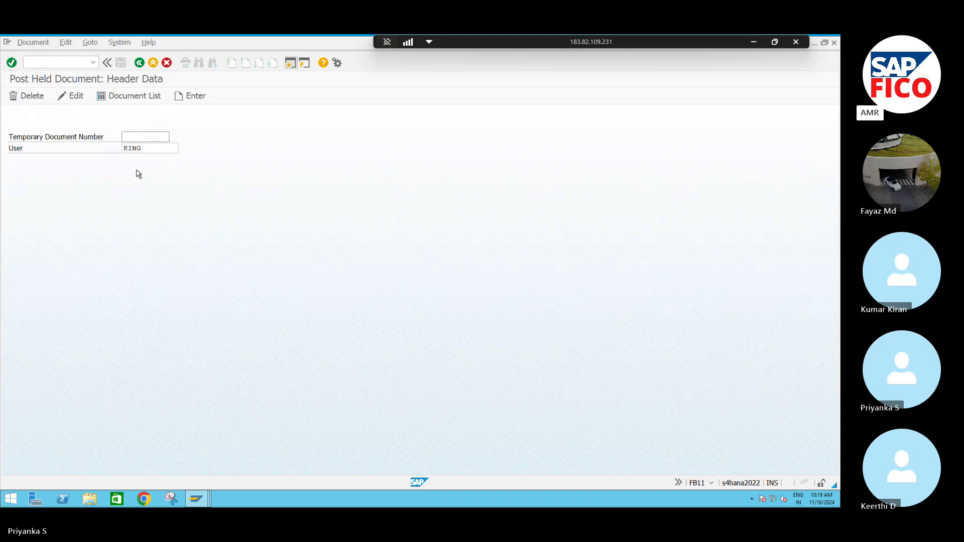
- Switch to transaction FV50 for parking G/L account documents
{"action": "left_click", "coordinate": [71, 63]}
{"action": "type", "text": "/NFV50"}
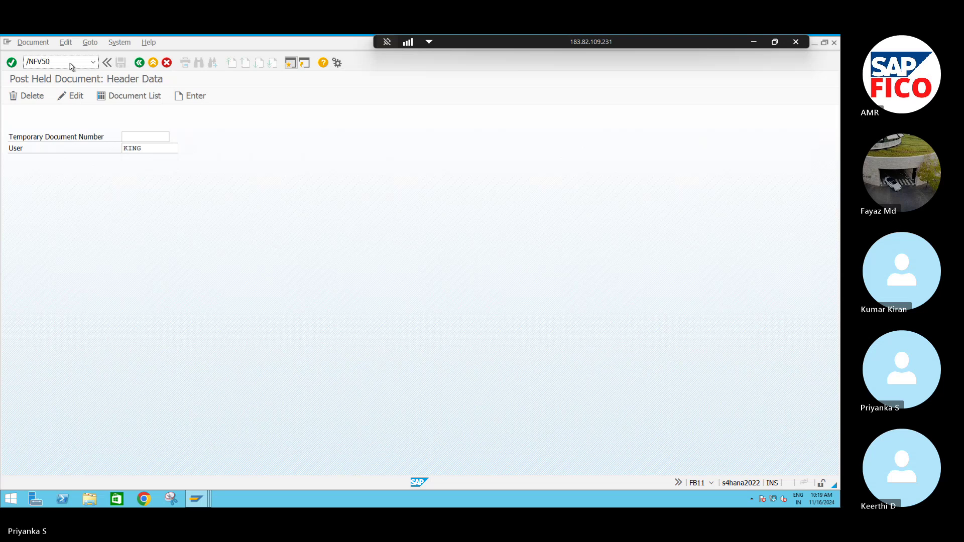
{"action": "key", "text": "Return"}
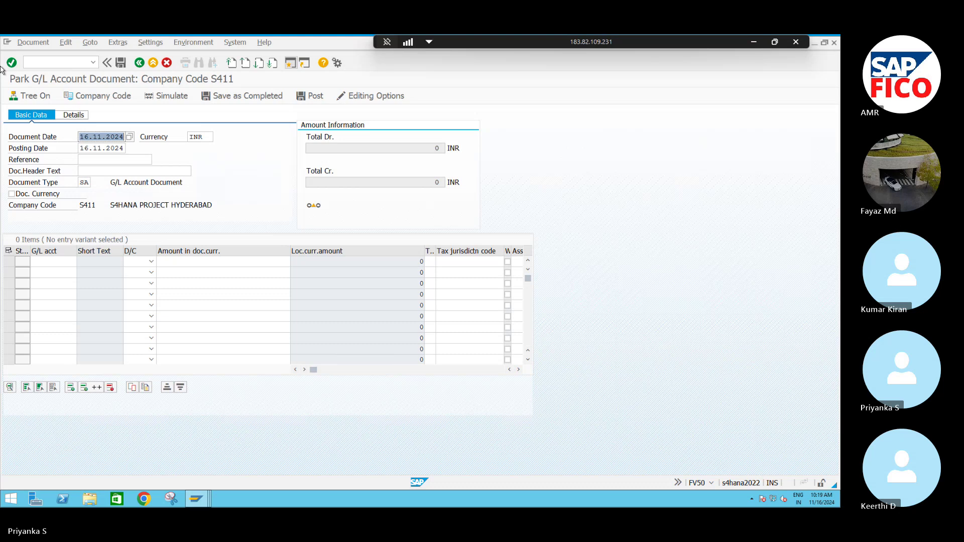
{"action": "left_click", "coordinate": [54, 63]}
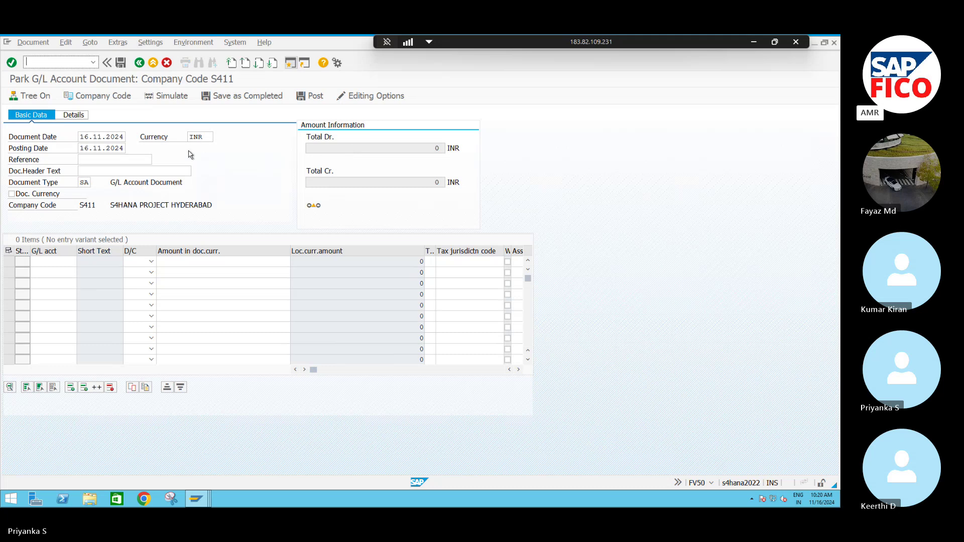
- Open parked document 22 of company code S411 and fiscal year 2024 for editing
{"action": "left_click", "coordinate": [32, 44]}
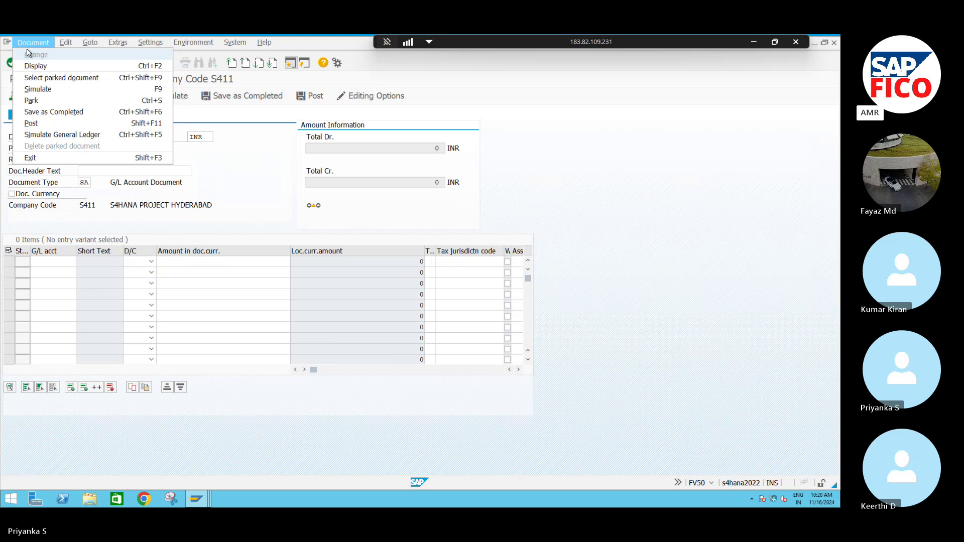
{"action": "left_click", "coordinate": [52, 78]}
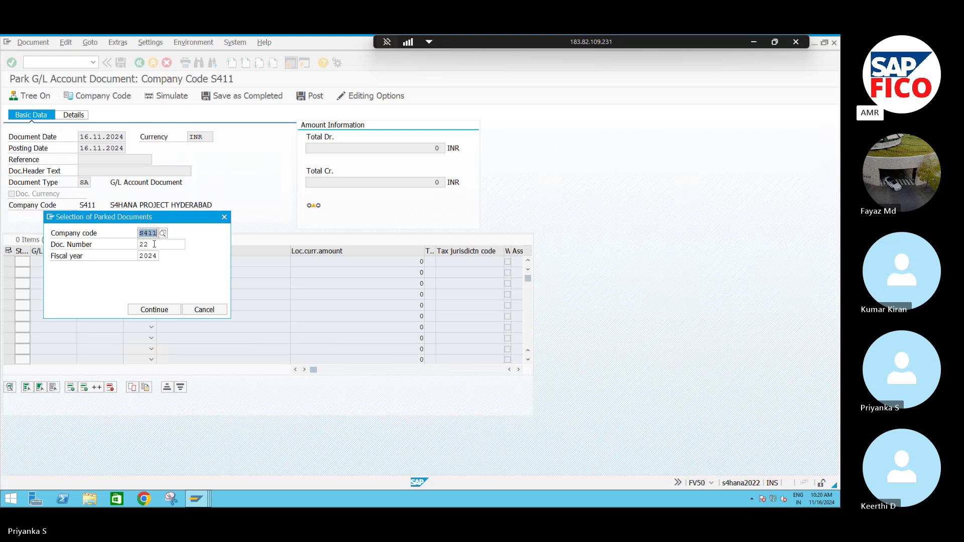
{"action": "left_click", "coordinate": [167, 309]}
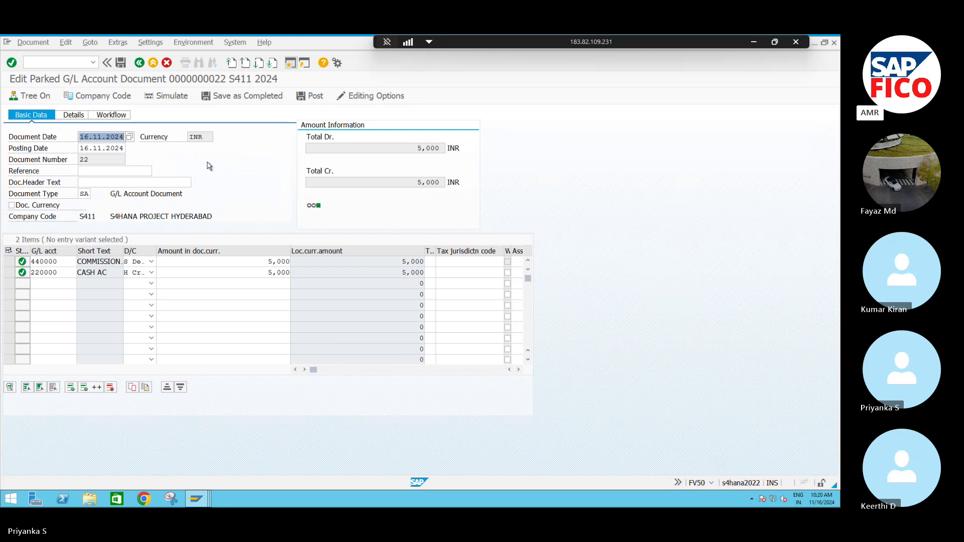
- Set the document header text to COMMISION PAID and save the parked document
{"action": "left_click", "coordinate": [121, 64]}
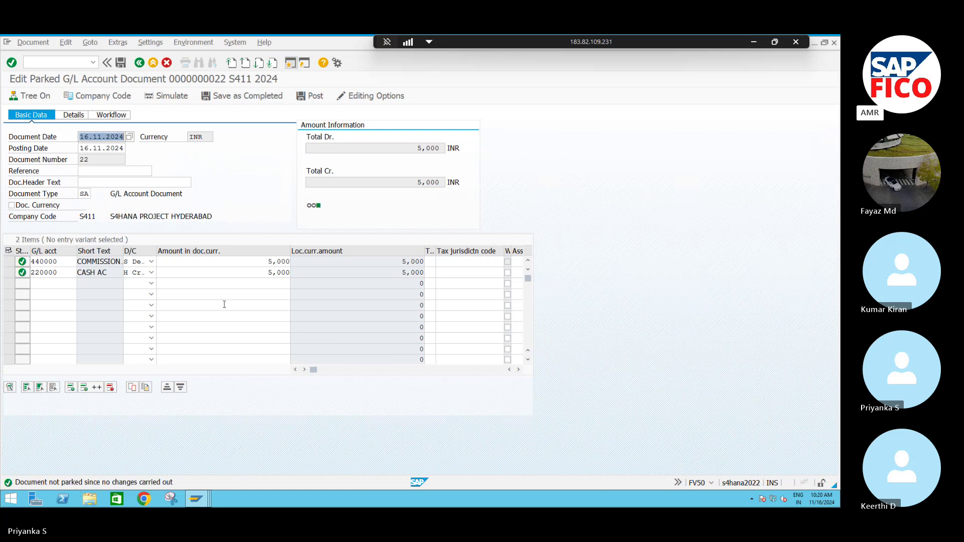
{"action": "left_click", "coordinate": [267, 273]}
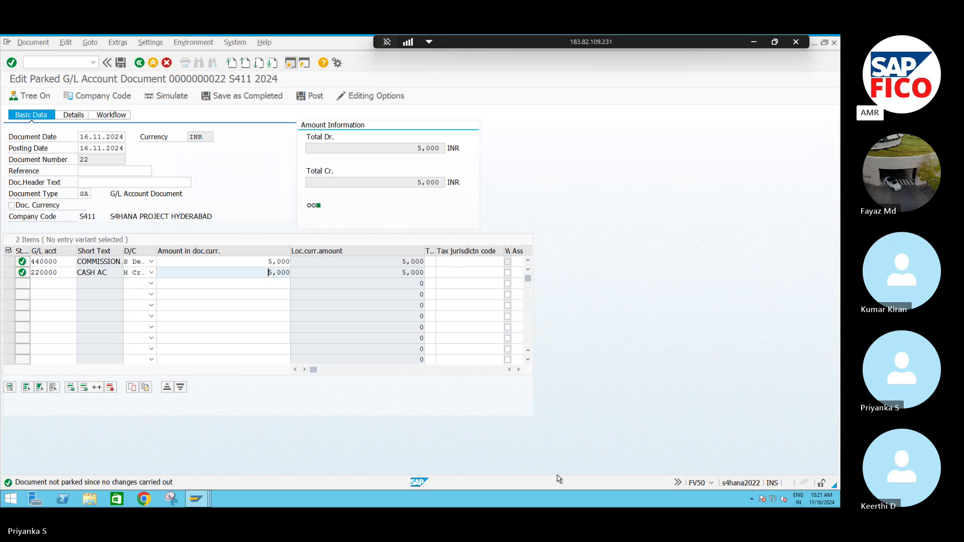
{"action": "left_click", "coordinate": [96, 184]}
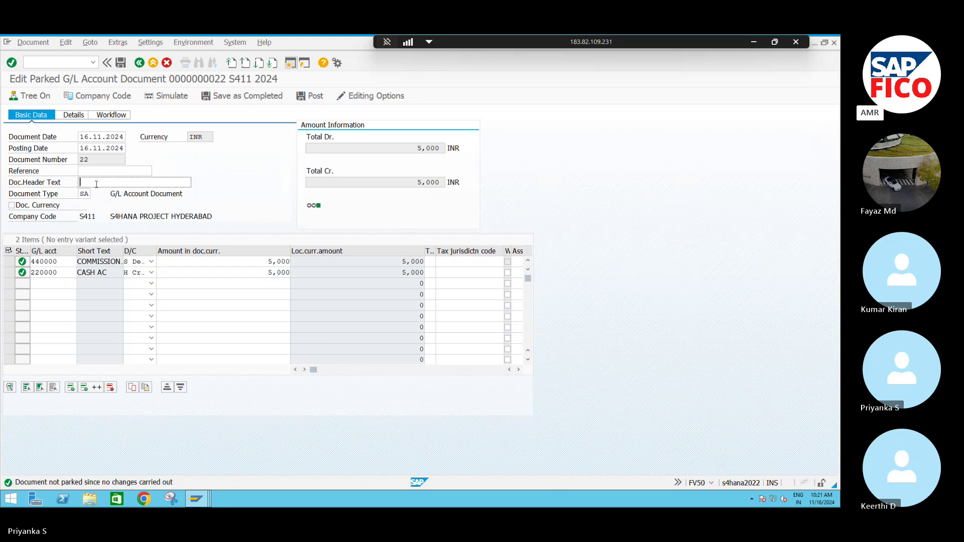
{"action": "type", "text": "COMMISION "}
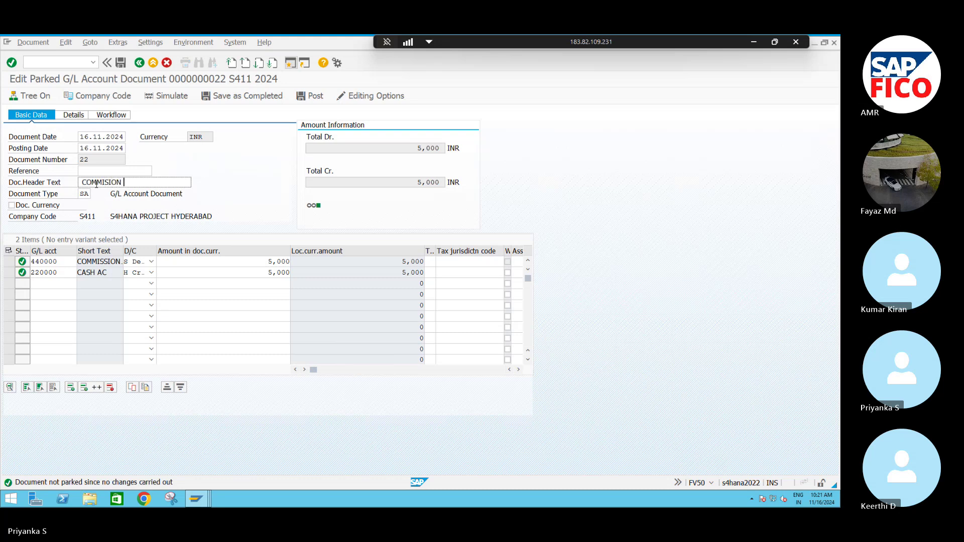
{"action": "type", "text": "PAID"}
{"action": "left_click", "coordinate": [121, 64]}
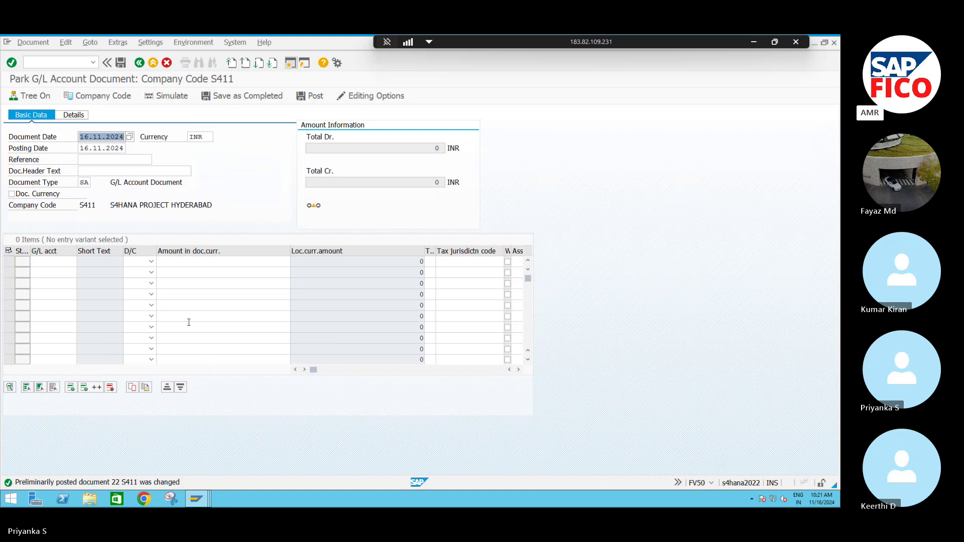
- Try to post the document directly from the empty parking entry screen
{"action": "left_click", "coordinate": [33, 43]}
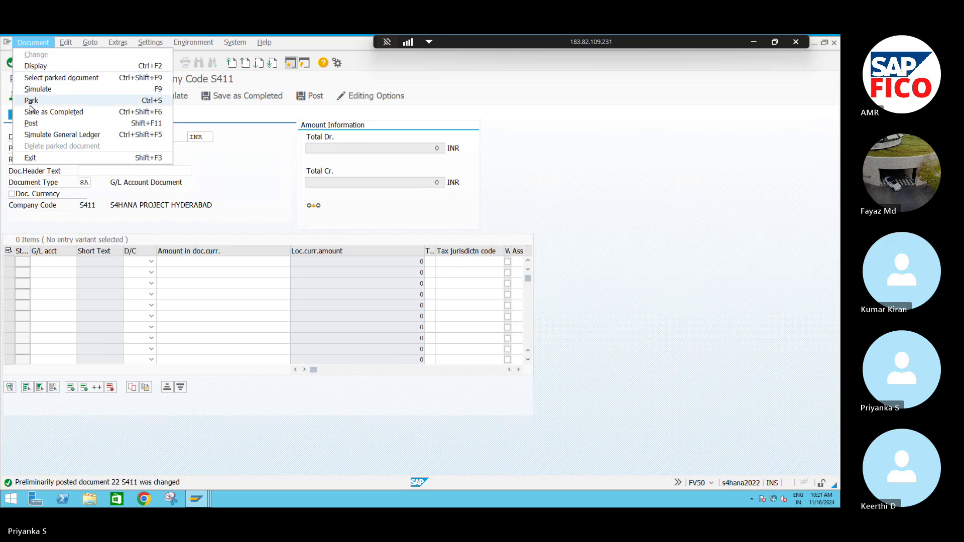
{"action": "left_click", "coordinate": [31, 124]}
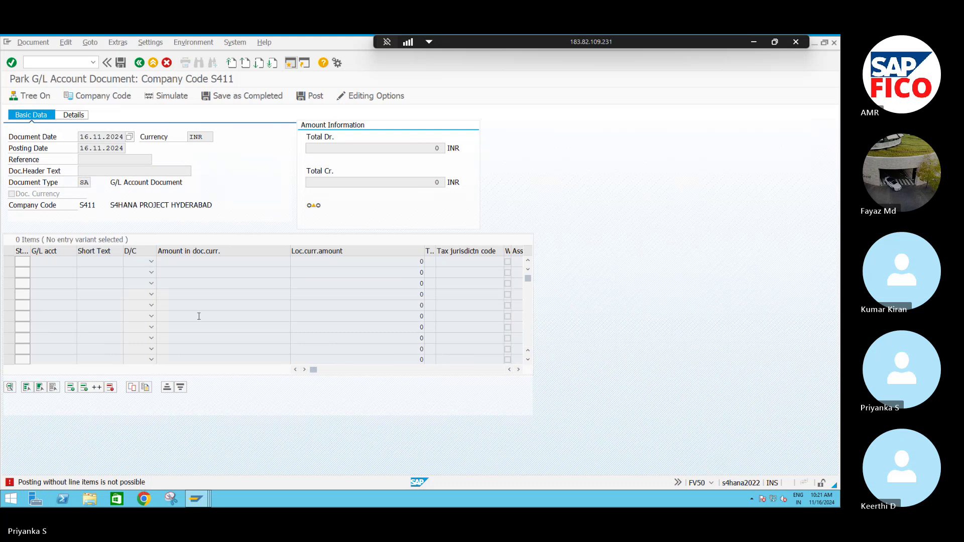
{"action": "left_click", "coordinate": [28, 44]}
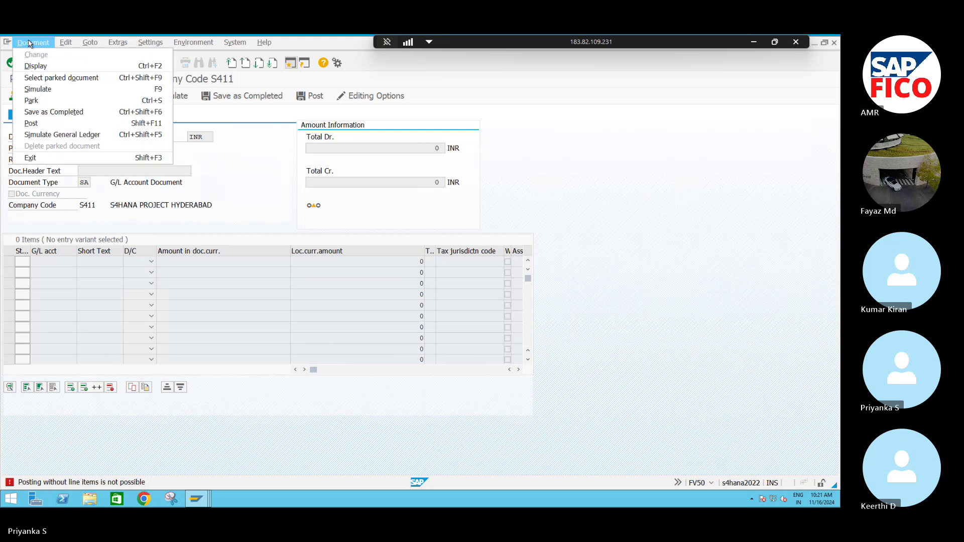
{"action": "left_click", "coordinate": [38, 81]}
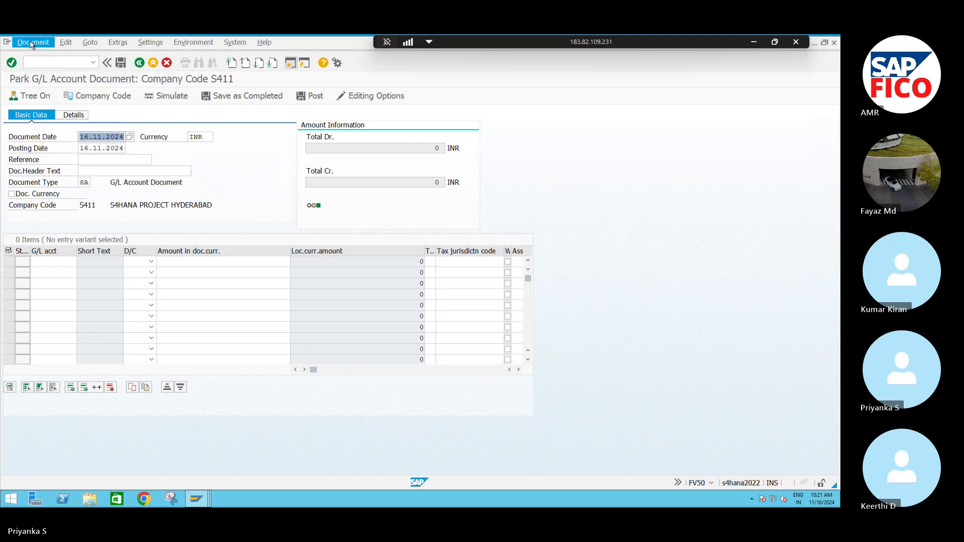
- Display parked document 22 to check its header text and line items, and return to the parking entry screen
{"action": "left_click", "coordinate": [31, 42]}
{"action": "left_click", "coordinate": [37, 67]}
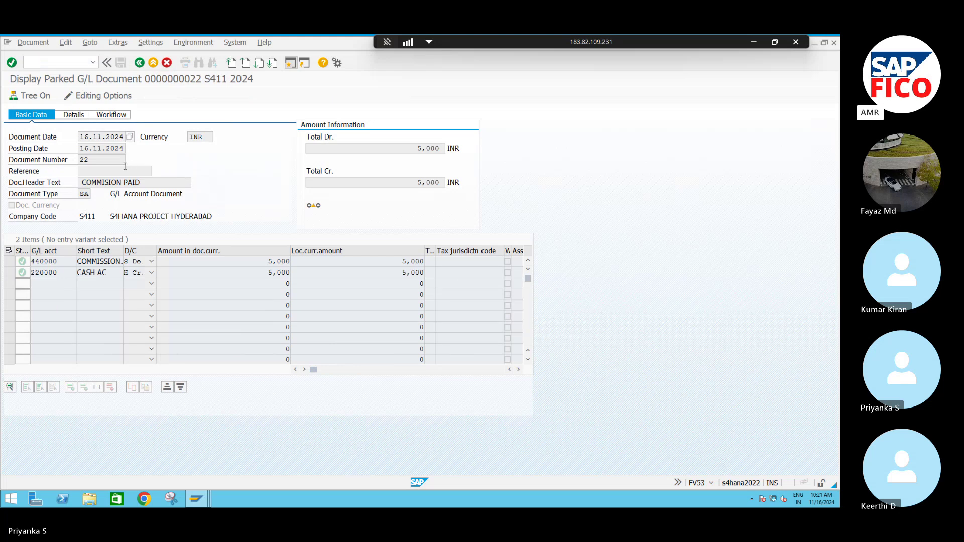
{"action": "left_click", "coordinate": [38, 44]}
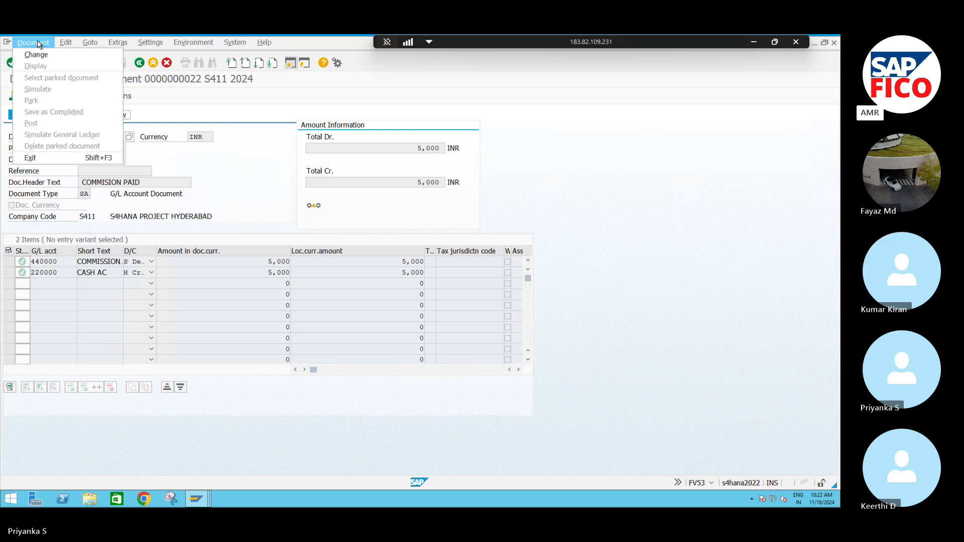
{"action": "left_click", "coordinate": [39, 45]}
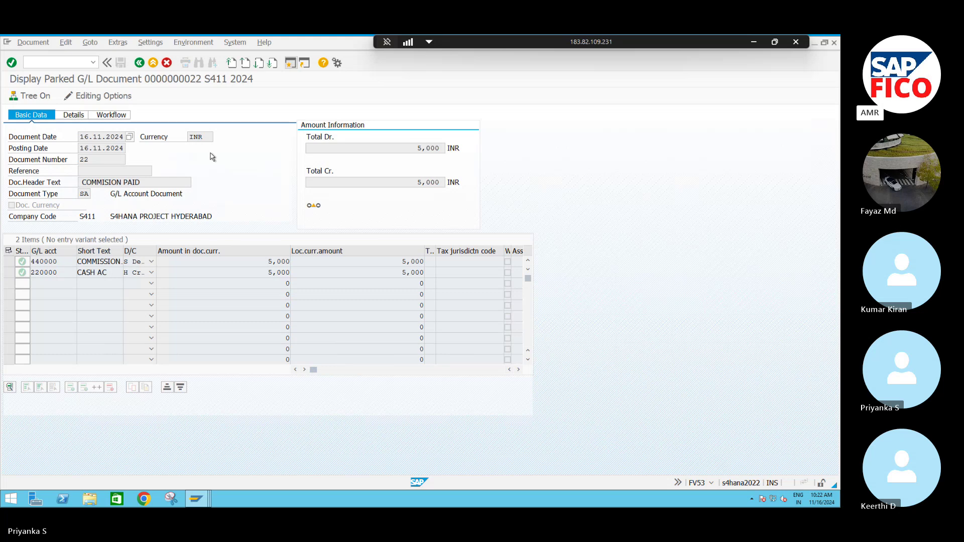
{"action": "left_click", "coordinate": [140, 64]}
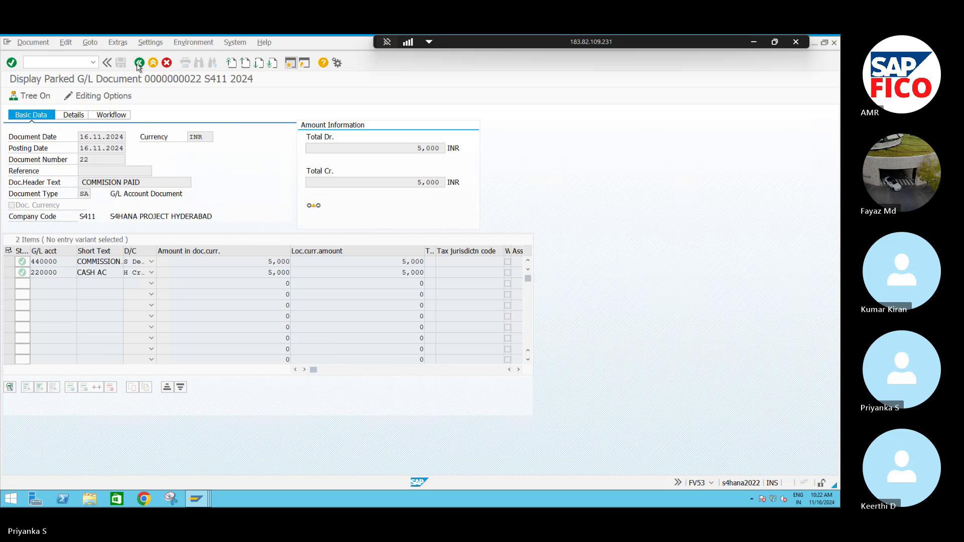
- Open parked document 23 of company code S411 and fiscal year 2024 for editing
{"action": "left_click", "coordinate": [33, 42]}
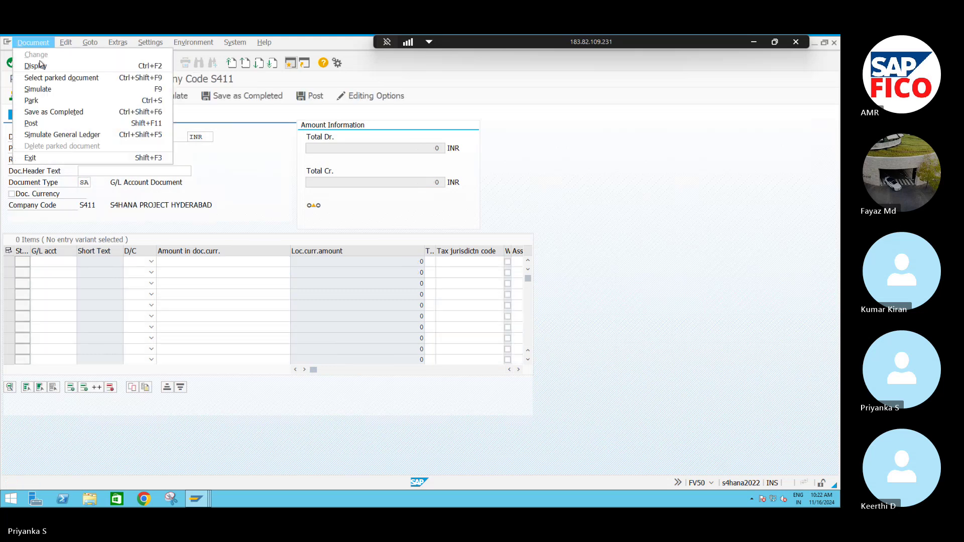
{"action": "left_click", "coordinate": [44, 79]}
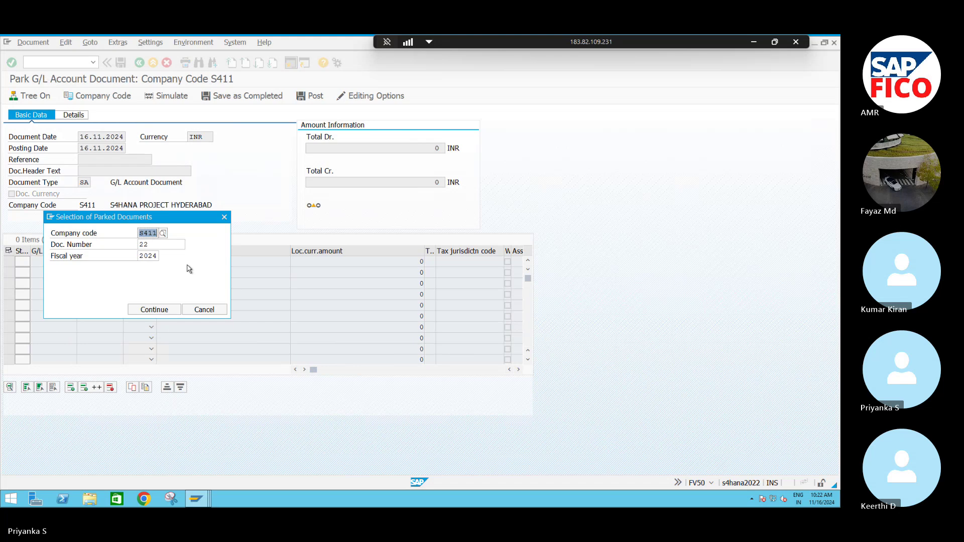
{"action": "left_click", "coordinate": [156, 246]}
{"action": "key", "text": "BackSpace"}
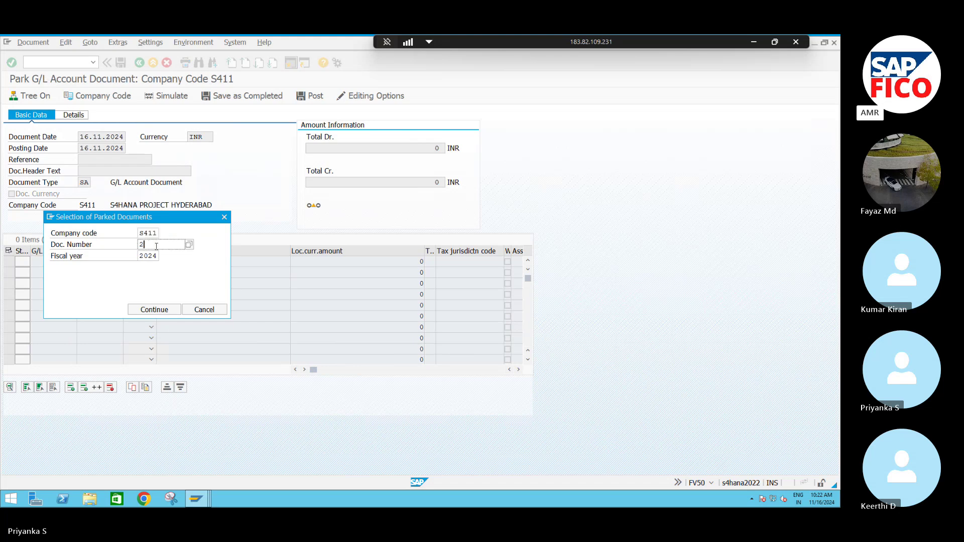
{"action": "type", "text": "3"}
{"action": "key", "text": "Return"}
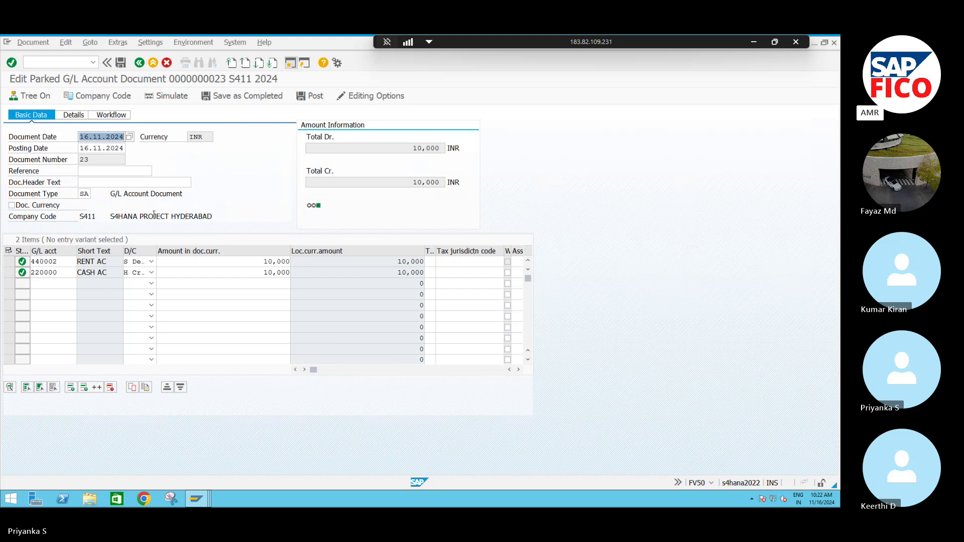
- Set the document header text to RENT PAID, simulate the document and save it as parked
{"action": "left_click", "coordinate": [92, 183]}
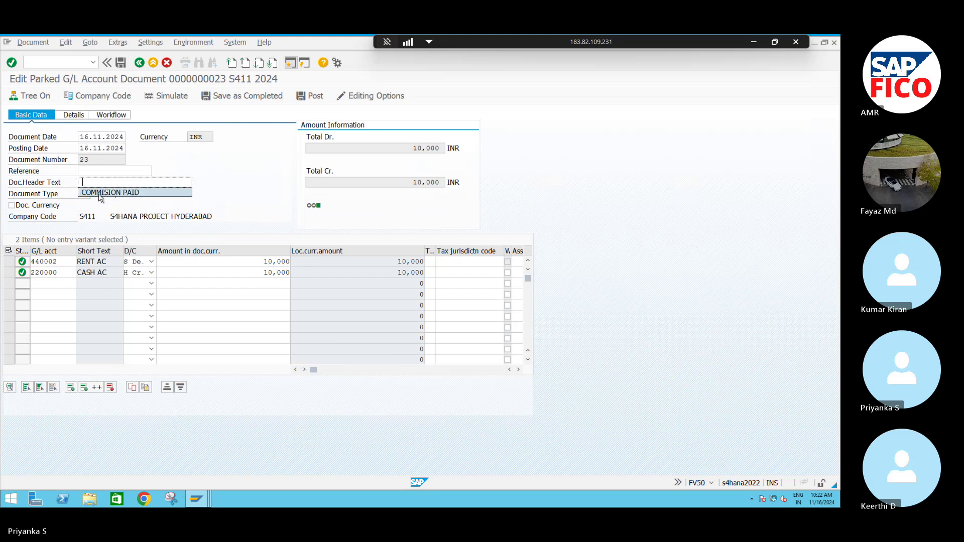
{"action": "left_click", "coordinate": [100, 192]}
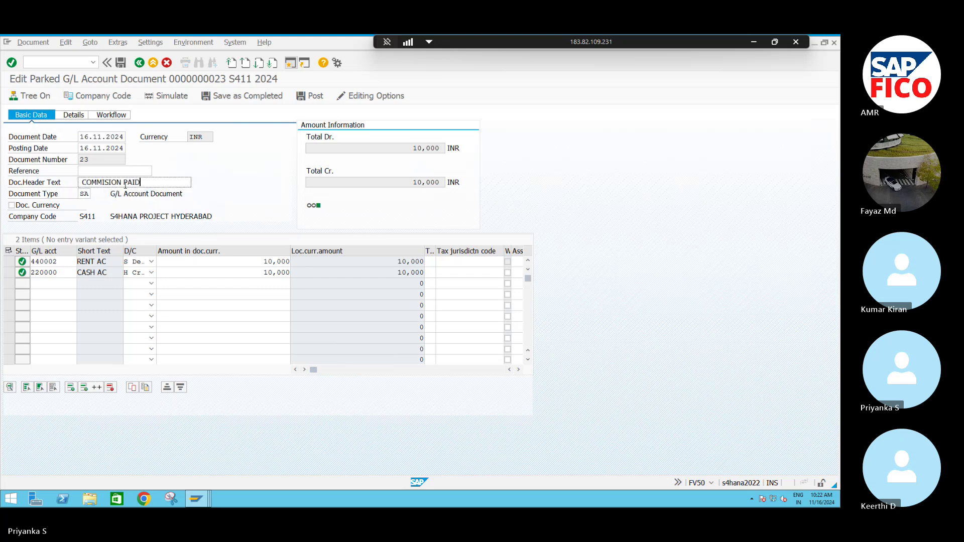
{"action": "left_click", "coordinate": [121, 182]}
{"action": "key", "text": "BackSpace"}
{"action": "key", "text": "BackSpace"}
{"action": "key", "text": "BackSpace"}
{"action": "key", "text": "BackSpace"}
{"action": "key", "text": "BackSpace"}
{"action": "key", "text": "BackSpace"}
{"action": "key", "text": "BackSpace"}
{"action": "key", "text": "BackSpace"}
{"action": "key", "text": "BackSpace"}
{"action": "key", "text": "BackSpace"}
{"action": "type", "text": "RENT"}
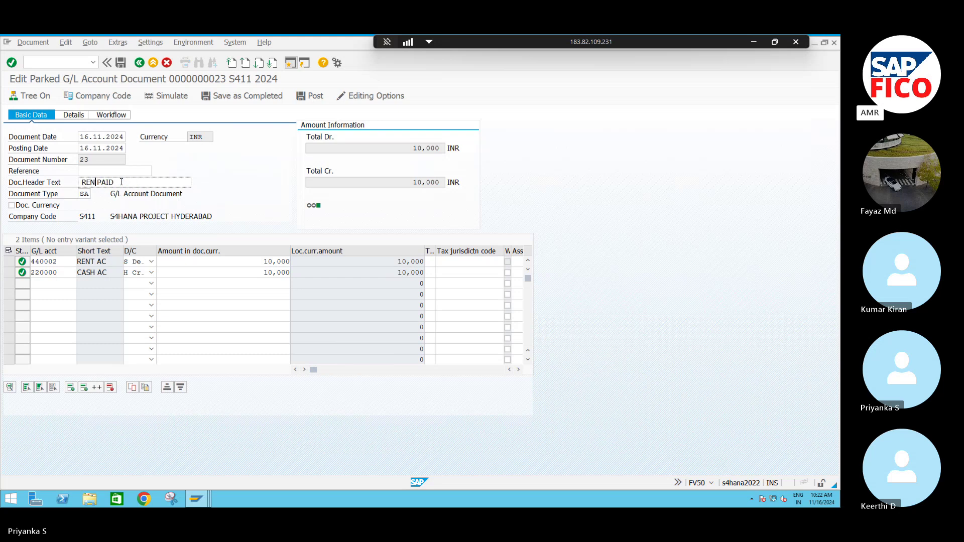
{"action": "left_click", "coordinate": [162, 96]}
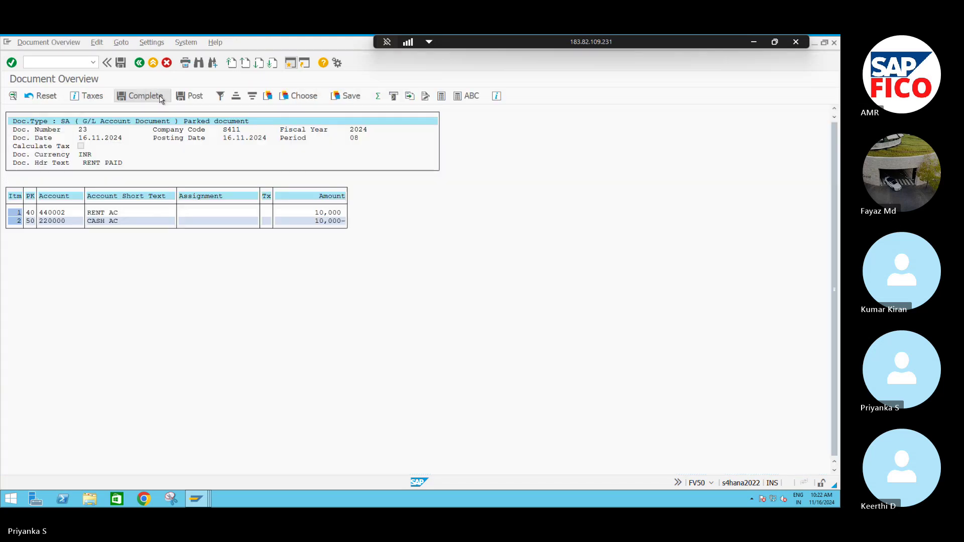
{"action": "left_click", "coordinate": [121, 63]}
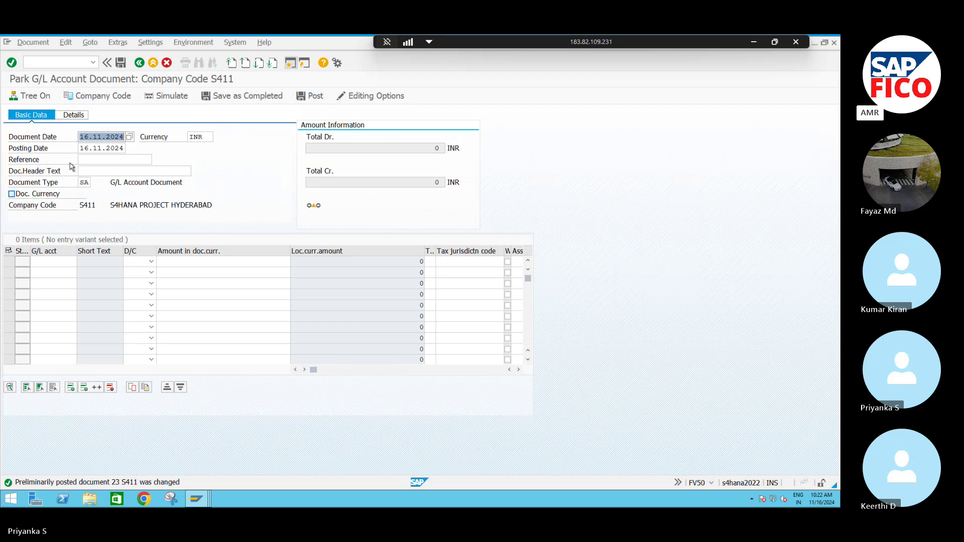
- List the parked documents of company code S411 for fiscal year 2024 with transaction FBV3 and display document 23
{"action": "left_click", "coordinate": [56, 61]}
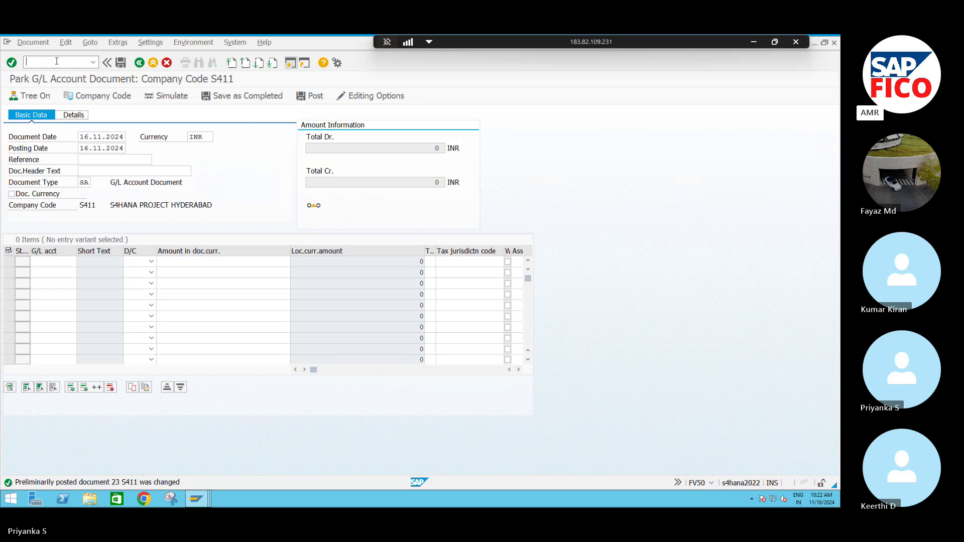
{"action": "type", "text": "/NFBV3"}
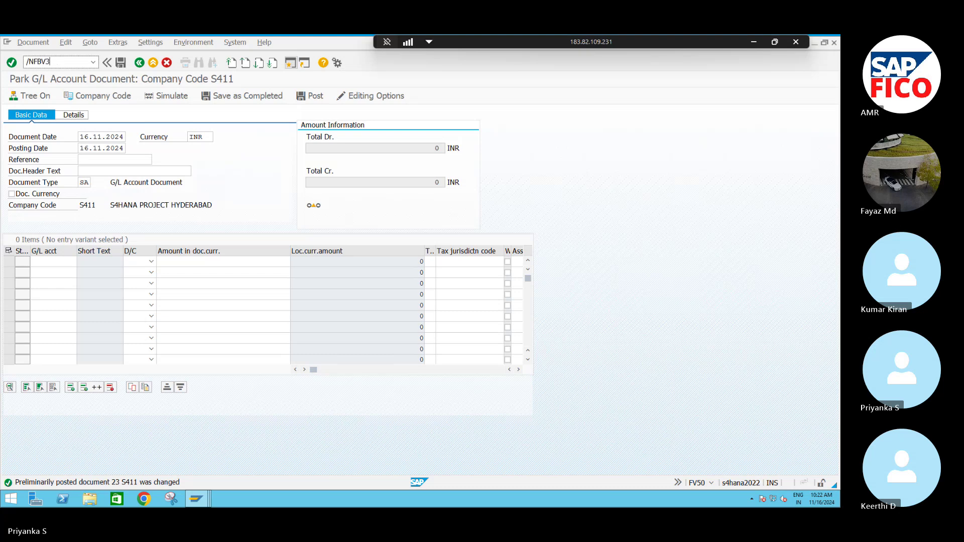
{"action": "key", "text": "Return"}
{"action": "left_click", "coordinate": [98, 160]}
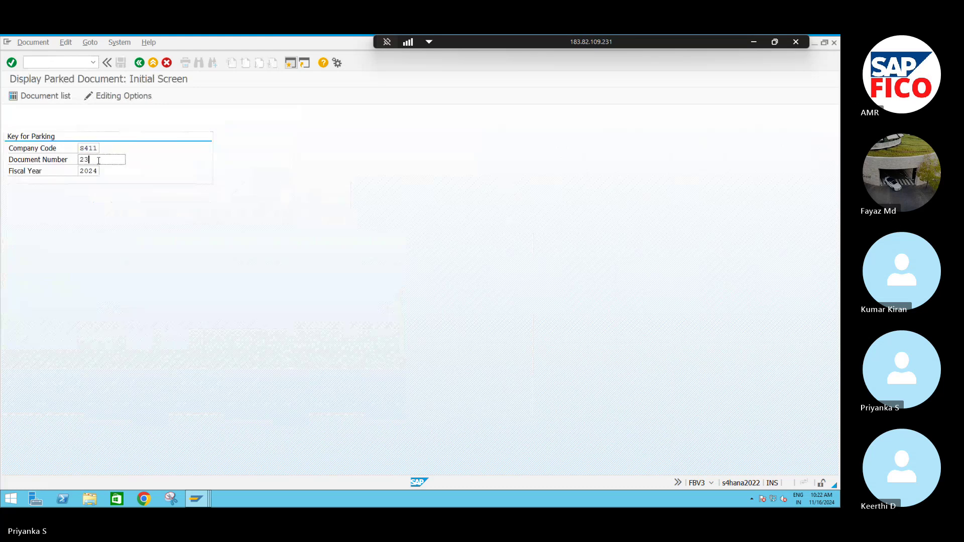
{"action": "key", "text": "BackSpace"}
{"action": "key", "text": "BackSpace"}
{"action": "left_click", "coordinate": [41, 100]}
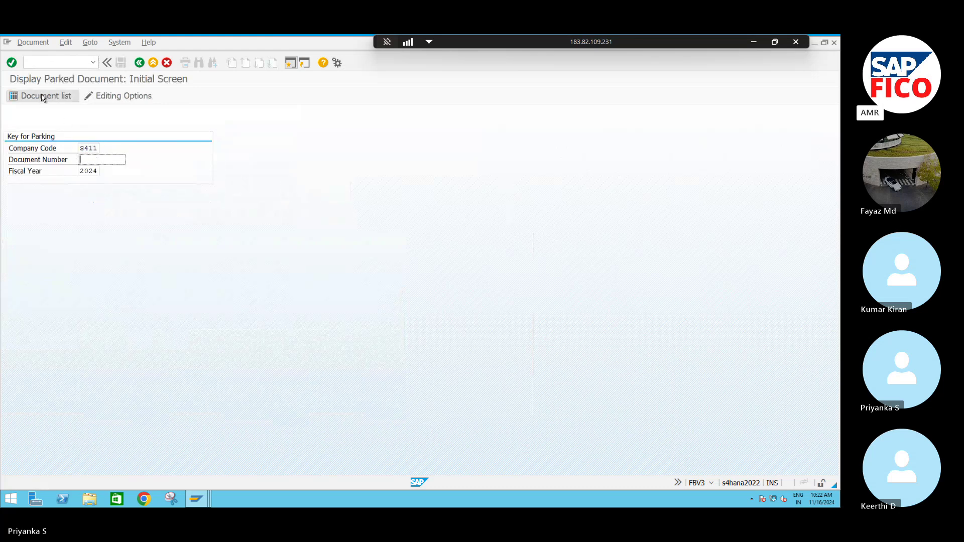
{"action": "left_click", "coordinate": [13, 96]}
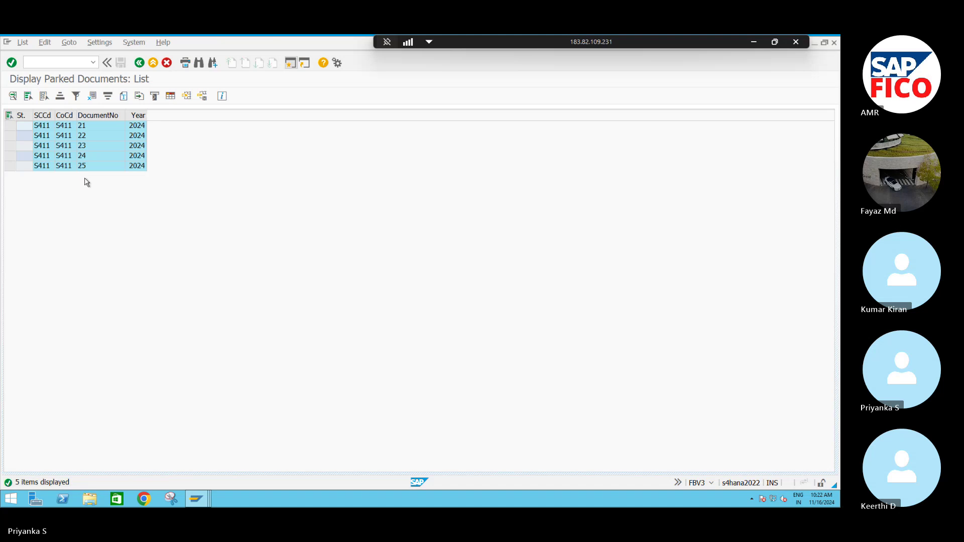
{"action": "double_click", "coordinate": [98, 146]}
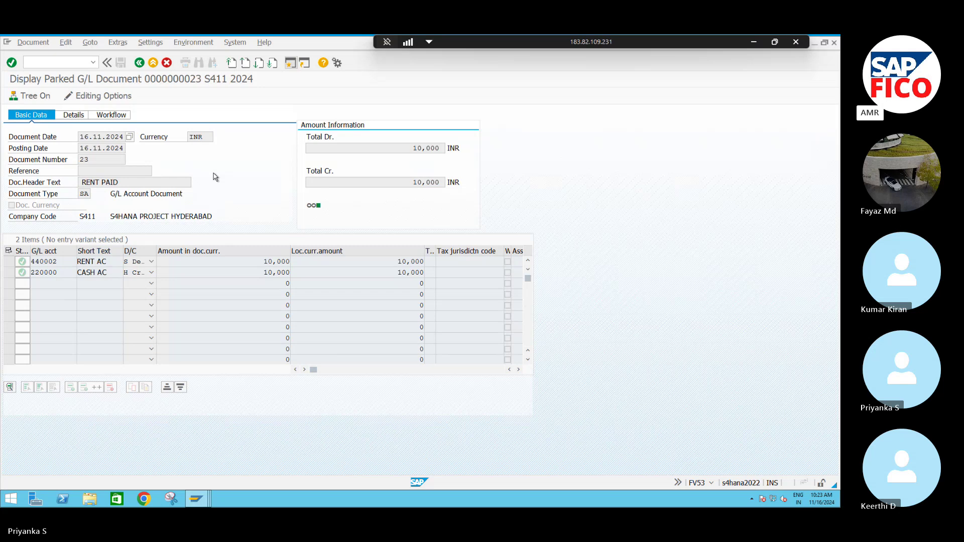
- Return to the parked documents list, reopen document 23 and check which functions its display screen offers
{"action": "left_click", "coordinate": [33, 43]}
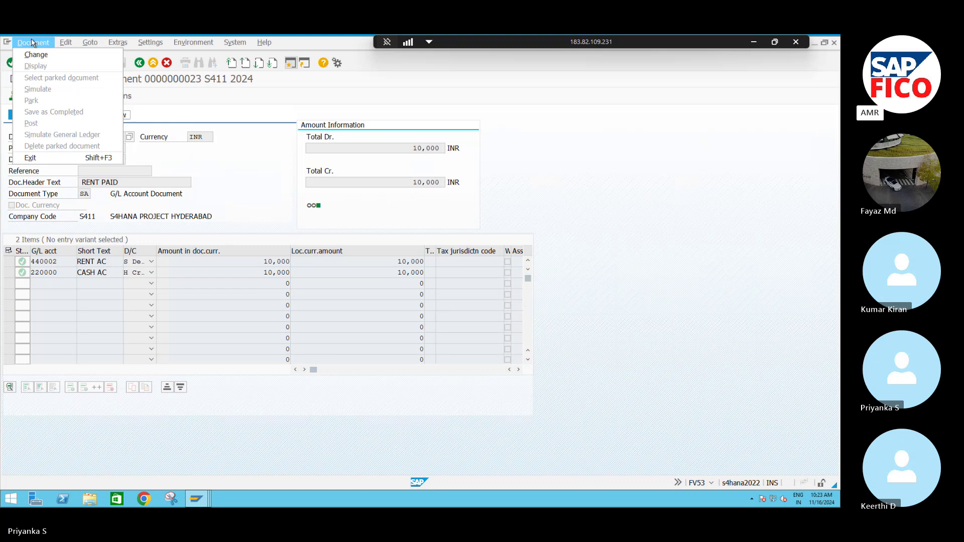
{"action": "left_click", "coordinate": [30, 158]}
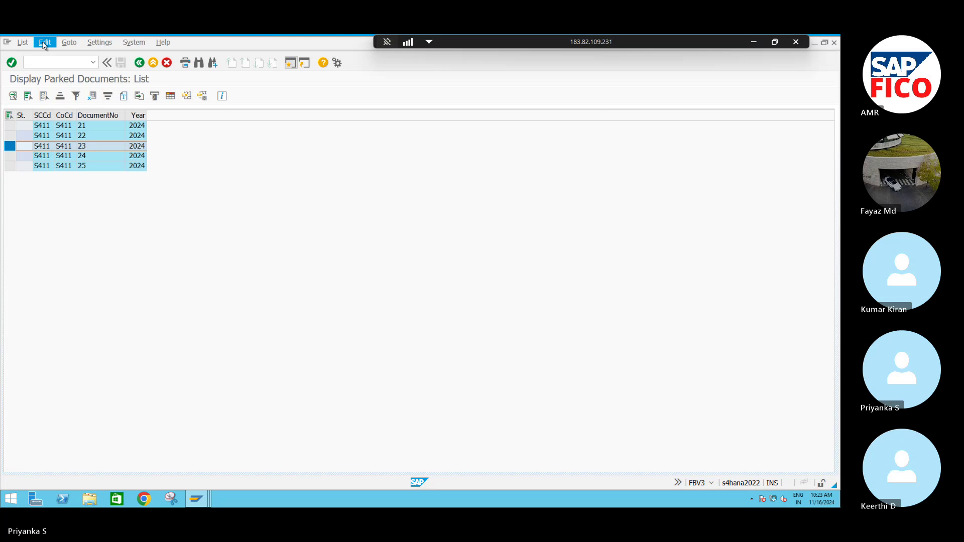
{"action": "left_click", "coordinate": [82, 146]}
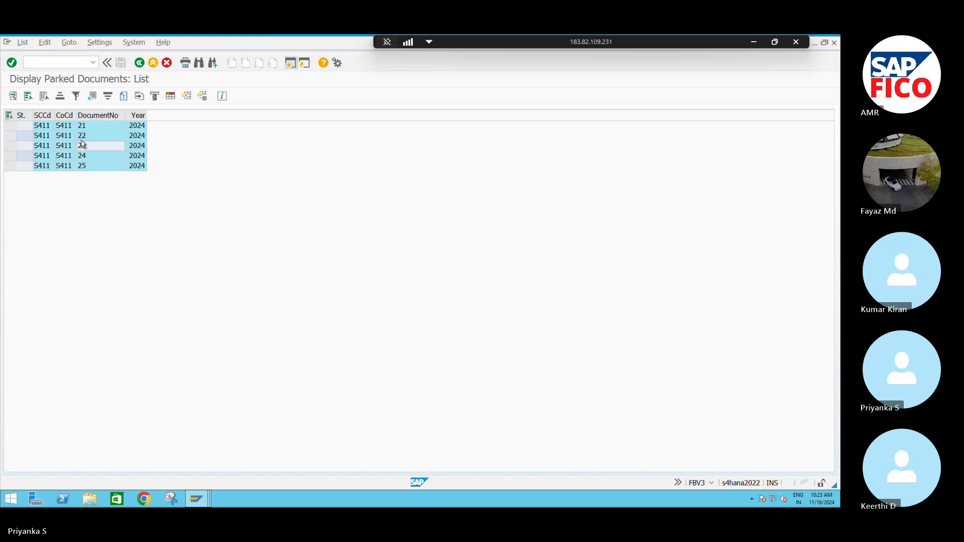
{"action": "double_click", "coordinate": [82, 145]}
{"action": "left_click", "coordinate": [62, 42]}
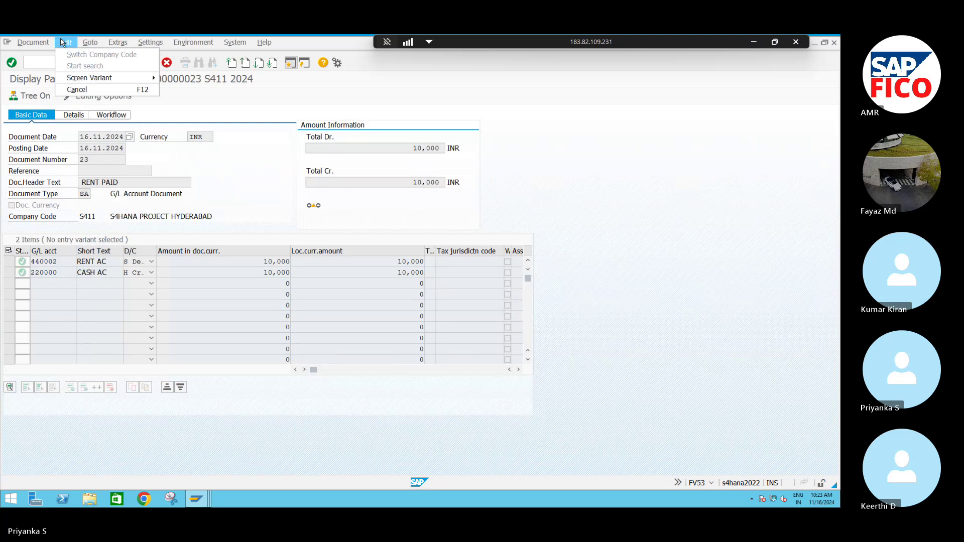
{"action": "left_click", "coordinate": [93, 42]}
{"action": "left_click", "coordinate": [94, 42]}
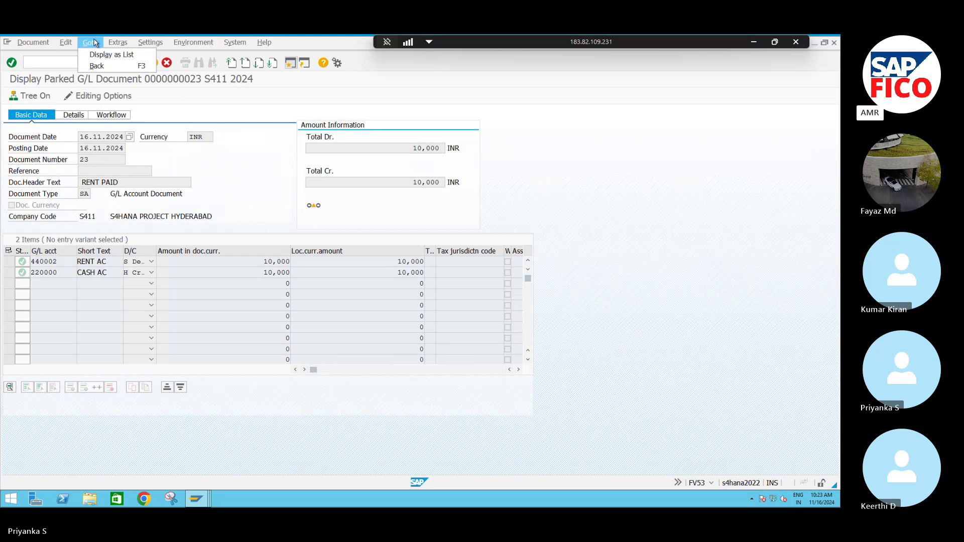
{"action": "left_click", "coordinate": [248, 190]}
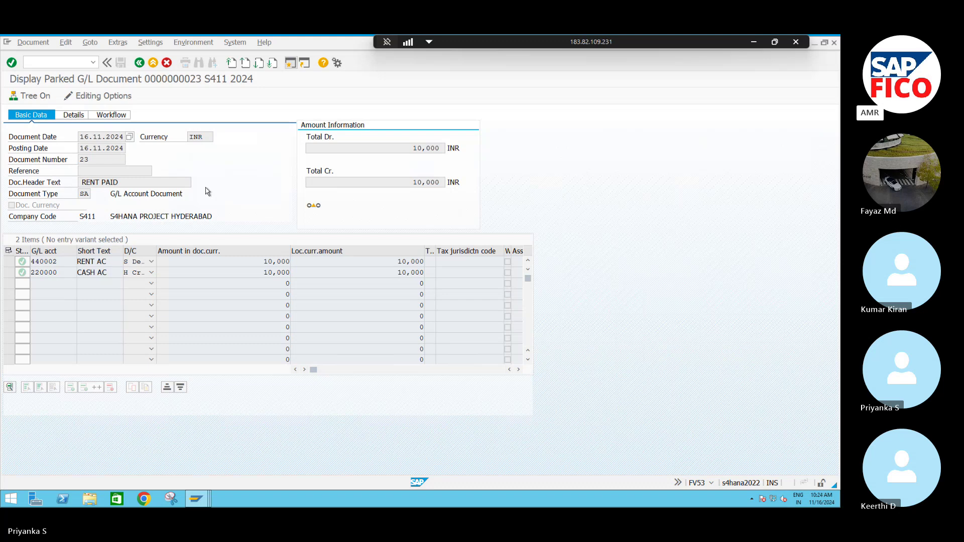
- Start transaction FV50, open parked document 23 of company code S411 and fiscal year 2024, and post it
{"action": "left_click", "coordinate": [67, 64]}
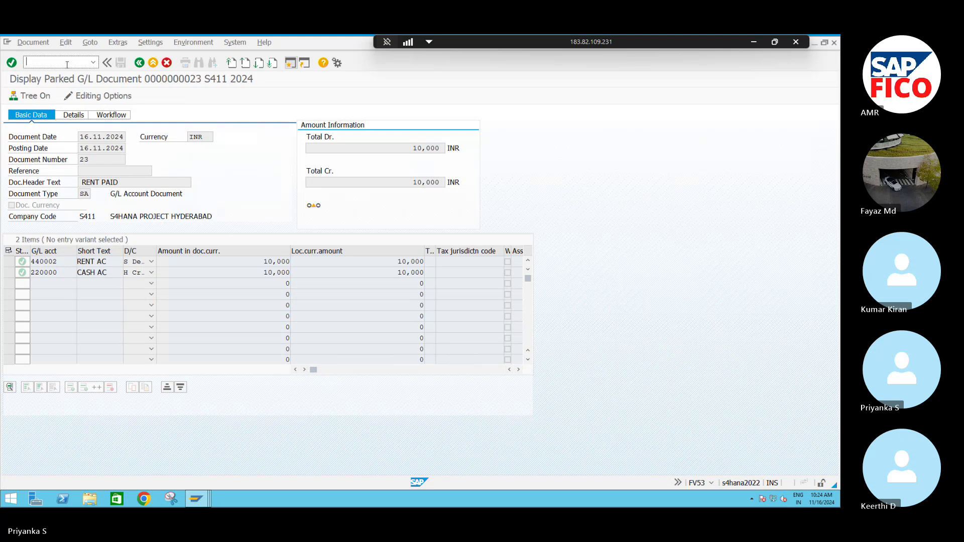
{"action": "type", "text": "/NFV50"}
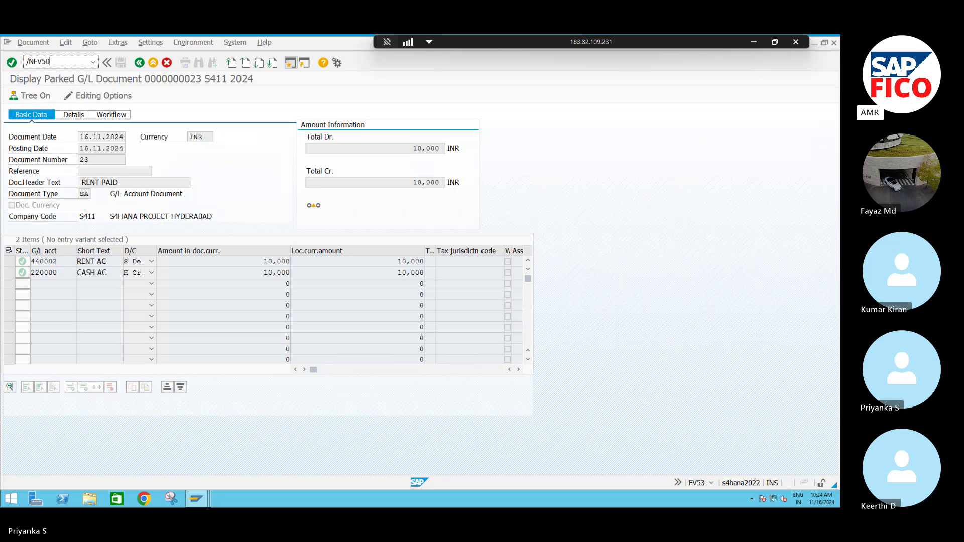
{"action": "key", "text": "Return"}
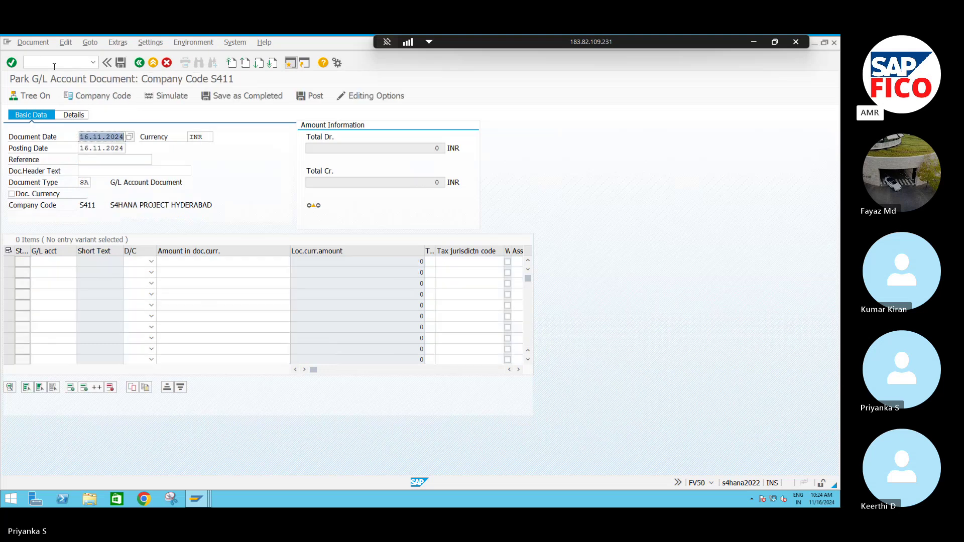
{"action": "left_click", "coordinate": [32, 42]}
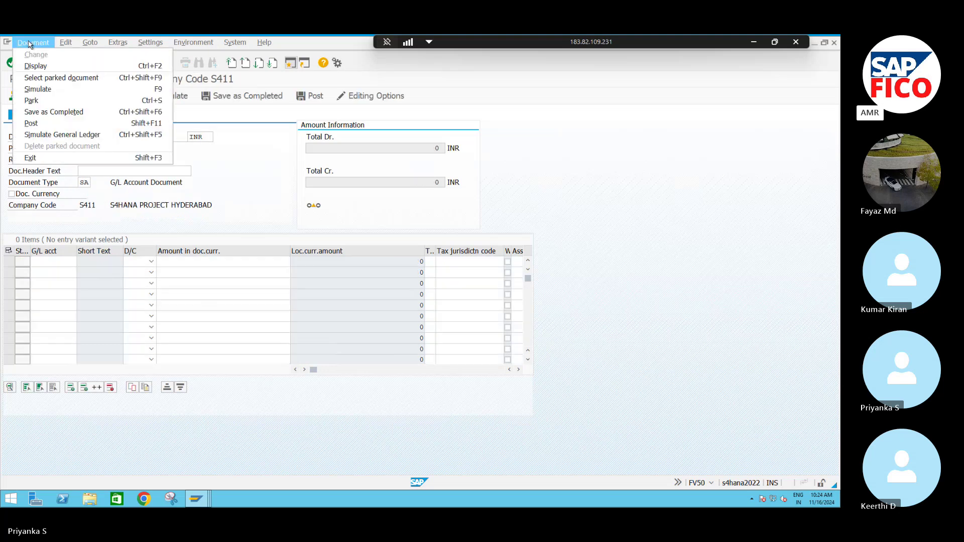
{"action": "left_click", "coordinate": [42, 79]}
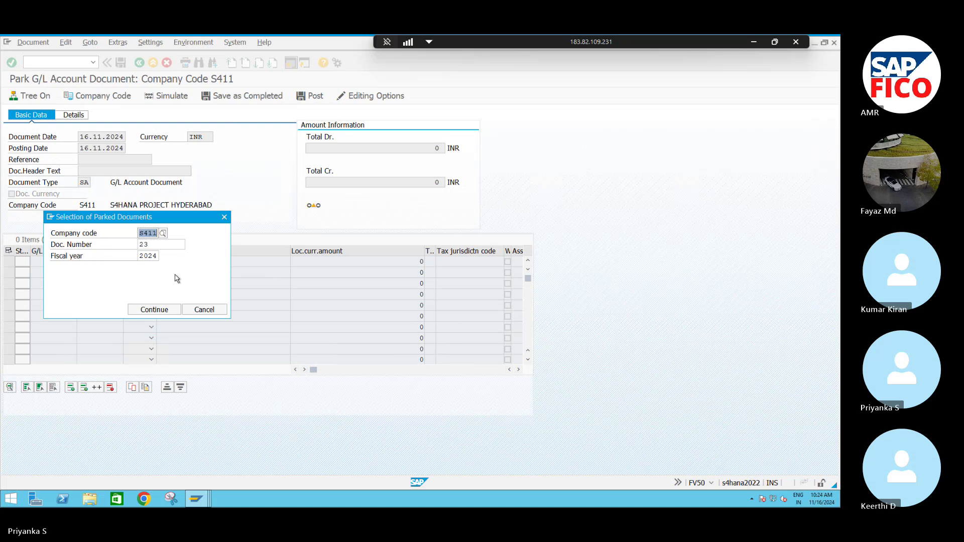
{"action": "left_click", "coordinate": [154, 310]}
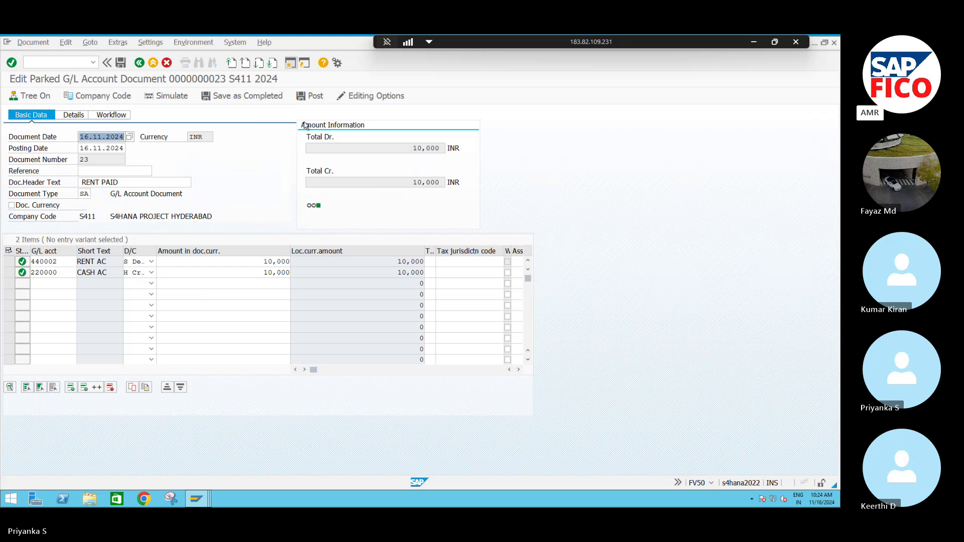
{"action": "left_click", "coordinate": [307, 97]}
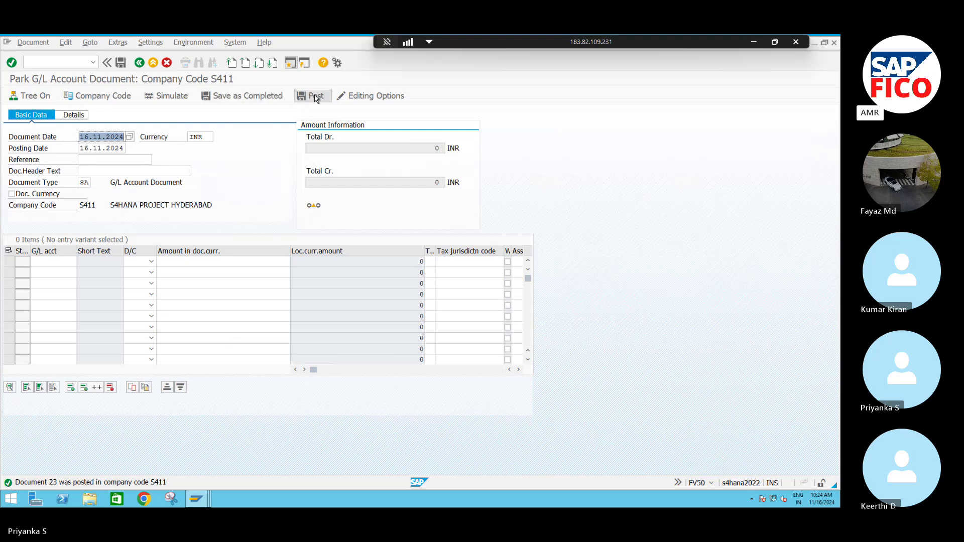
- Open parked document 24 of company code S411 and fiscal year 2024
{"action": "left_click", "coordinate": [32, 42]}
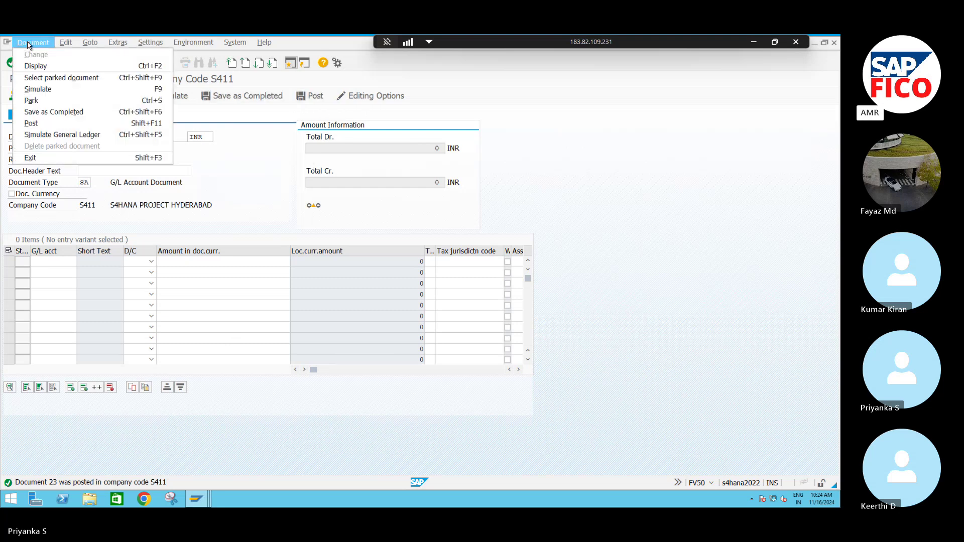
{"action": "left_click", "coordinate": [44, 78]}
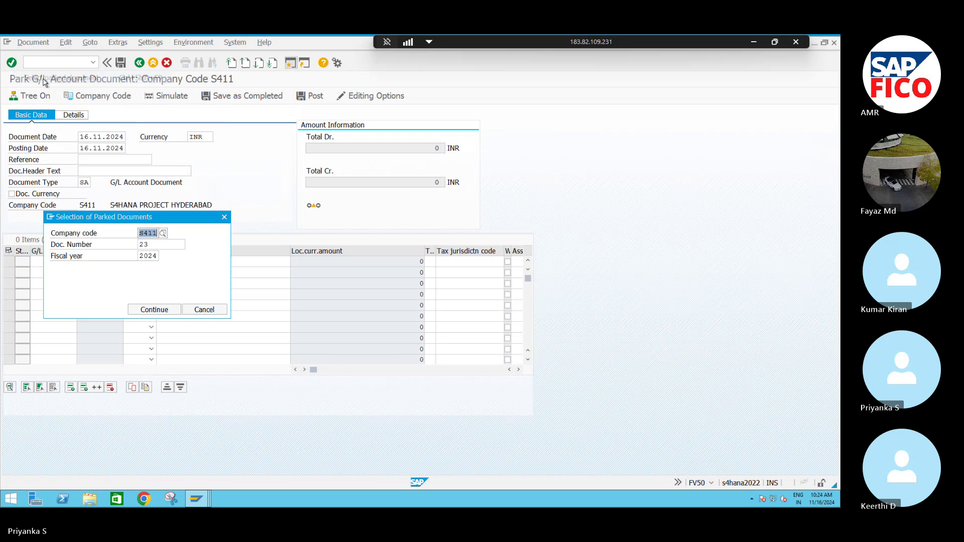
{"action": "left_click", "coordinate": [164, 244]}
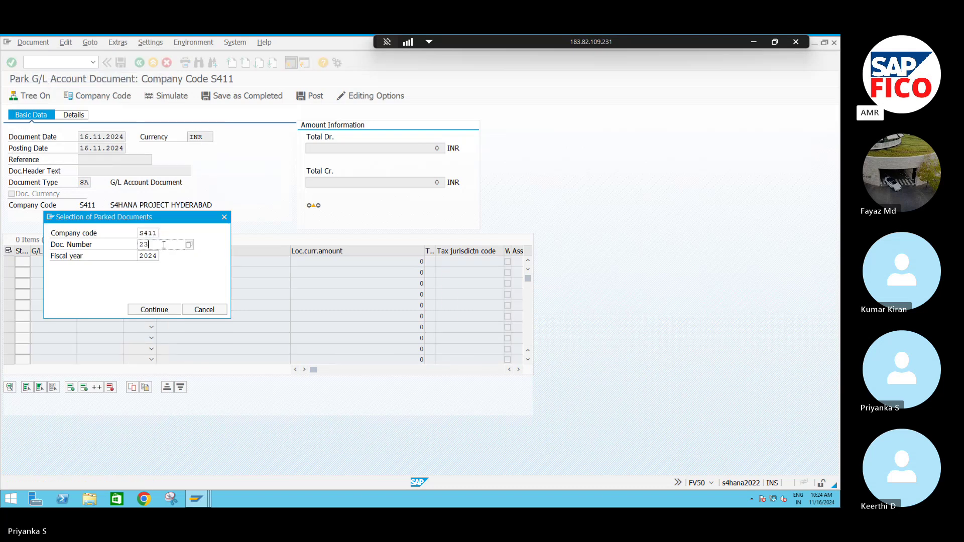
{"action": "key", "text": "BackSpace"}
{"action": "type", "text": "4"}
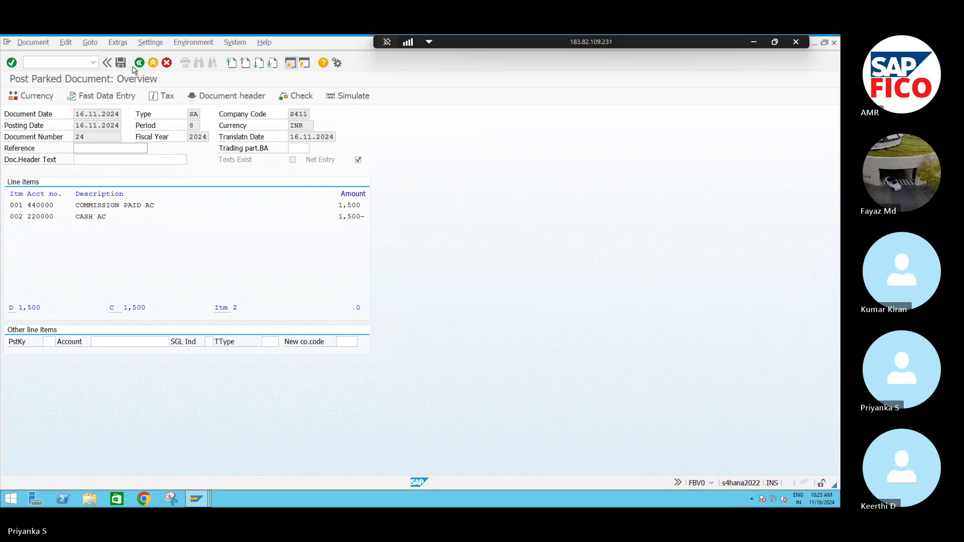
- Post parked document 24, accepting the cost accounting warning on the cash item, and return to the parking entry screen
{"action": "left_click", "coordinate": [121, 63]}
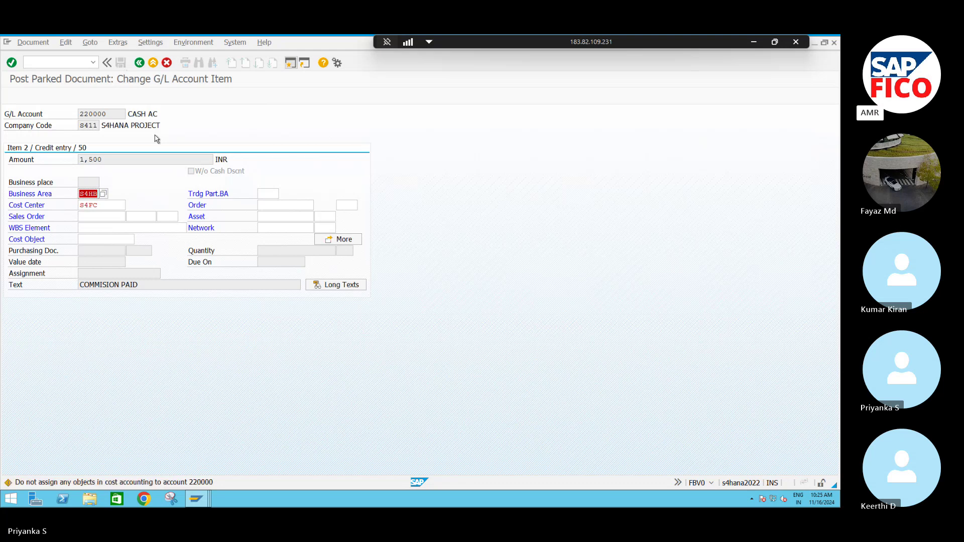
{"action": "key", "text": "Return"}
{"action": "key", "text": "Return"}
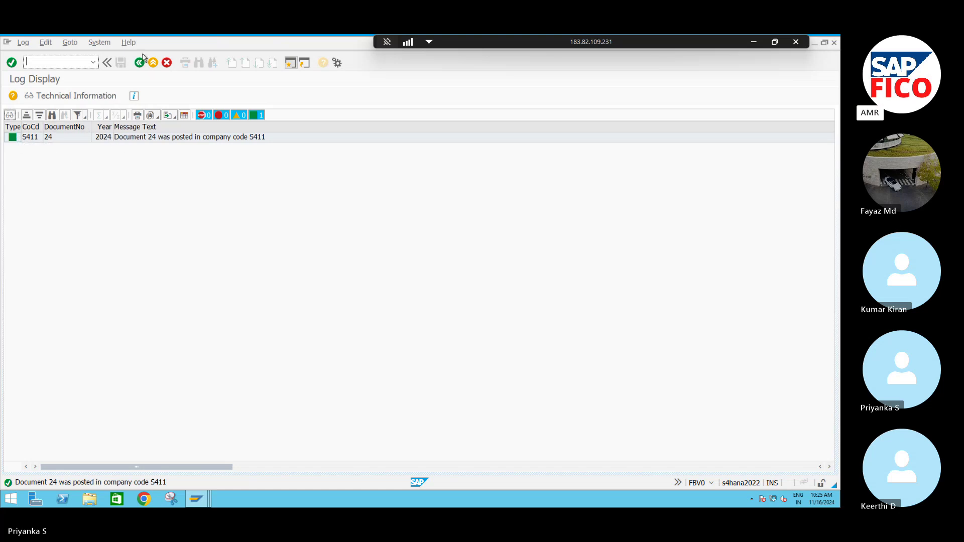
{"action": "left_click", "coordinate": [140, 63]}
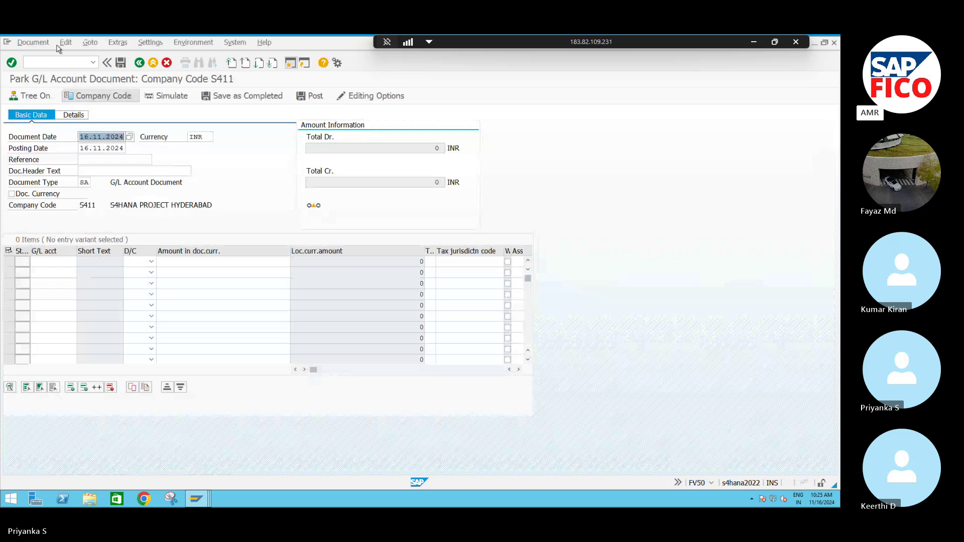
- Open parked document 25 of company code S411 and fiscal year 2024, post it, and return to the parking entry screen
{"action": "left_click", "coordinate": [38, 45]}
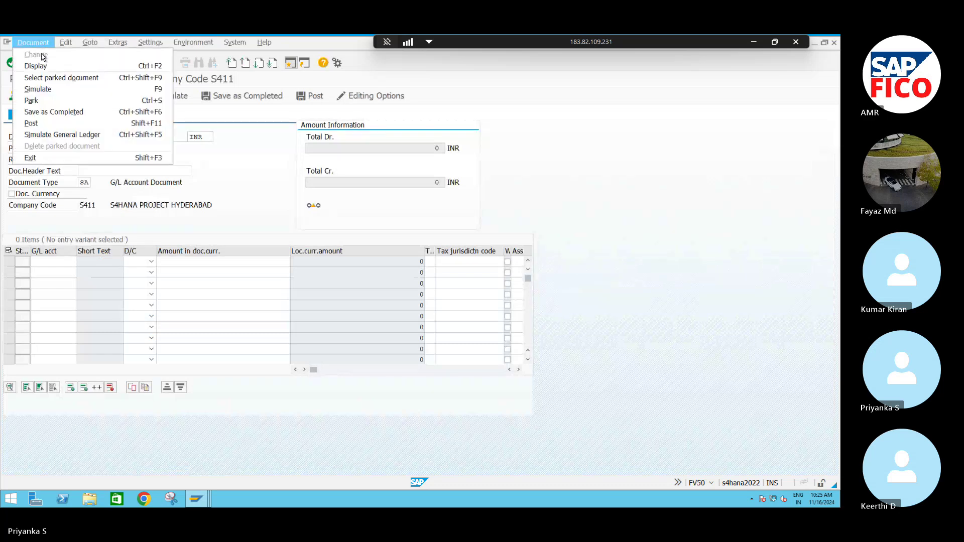
{"action": "left_click", "coordinate": [56, 78]}
{"action": "left_click", "coordinate": [152, 244]}
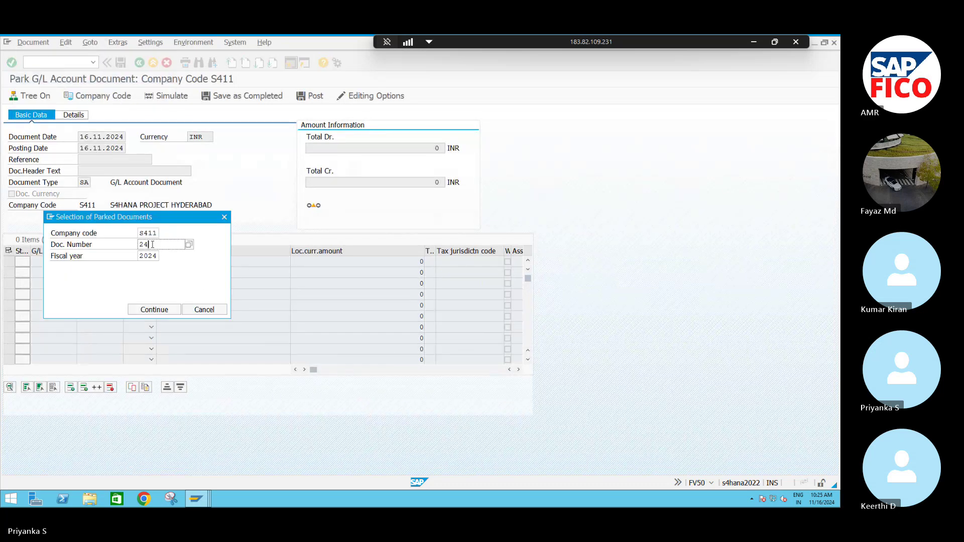
{"action": "type", "text": "5"}
{"action": "left_click", "coordinate": [143, 310]}
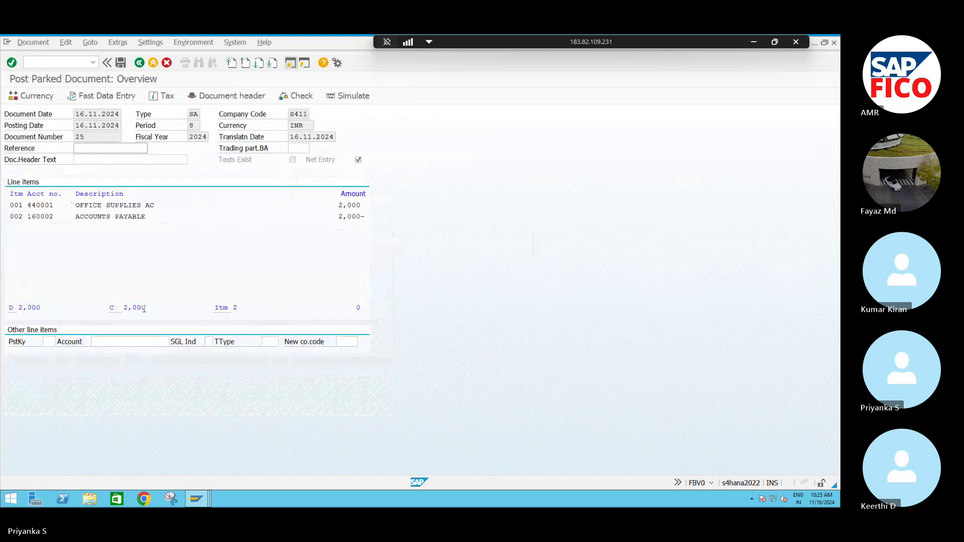
{"action": "left_click", "coordinate": [121, 63]}
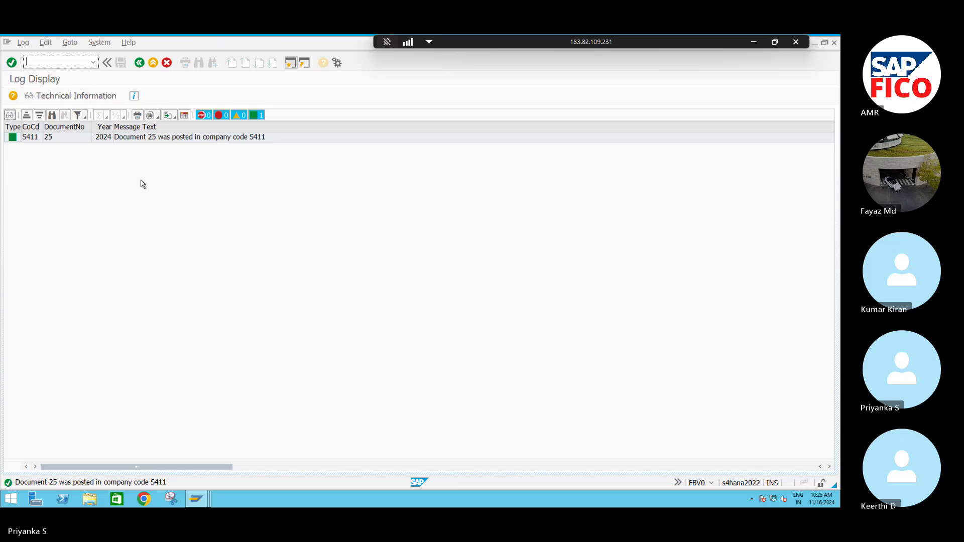
{"action": "left_click", "coordinate": [139, 62]}
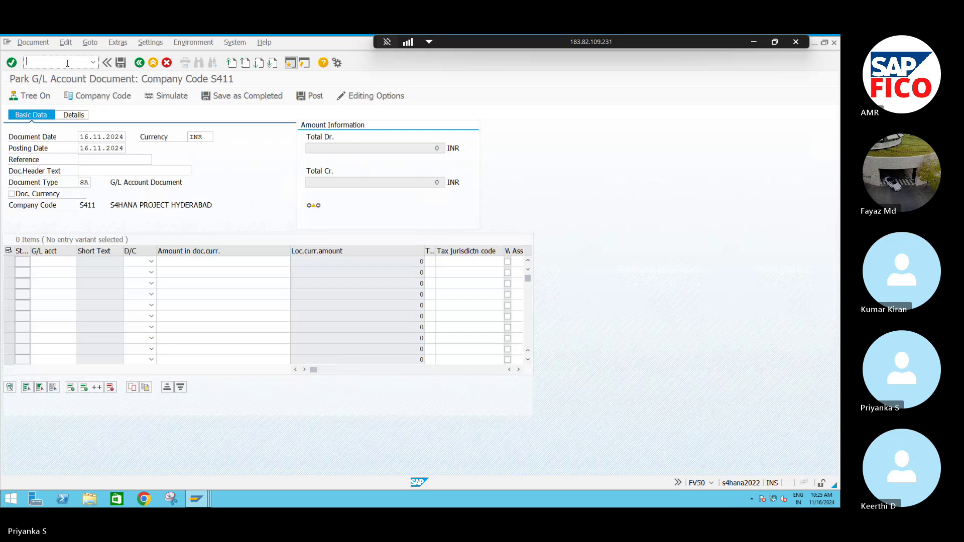
- Start transaction FBV5 and try to display parked document changes for company code S411, fiscal year 2024, with the document number left blank
{"action": "type", "text": "/NFBV5"}
{"action": "key", "text": "Return"}
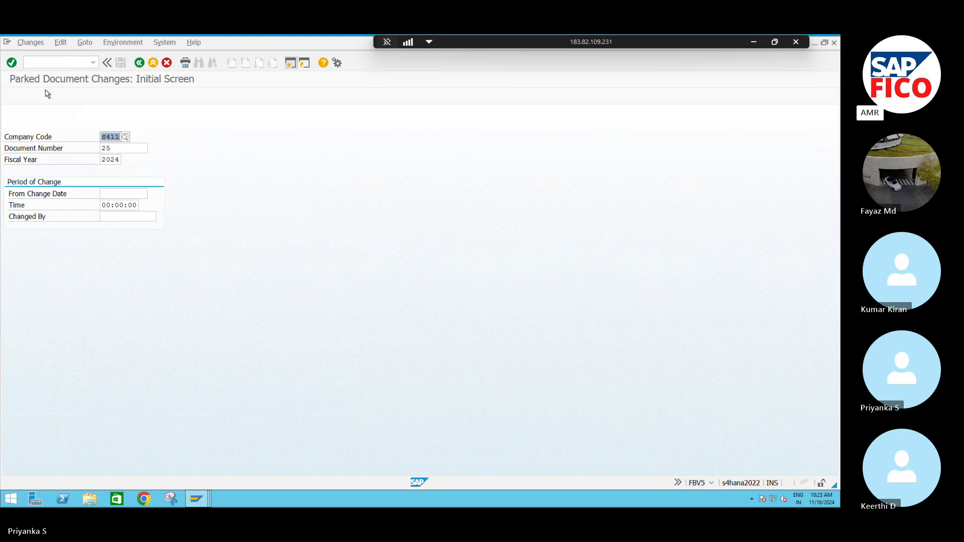
{"action": "left_click", "coordinate": [119, 149]}
{"action": "key", "text": "BackSpace"}
{"action": "key", "text": "BackSpace"}
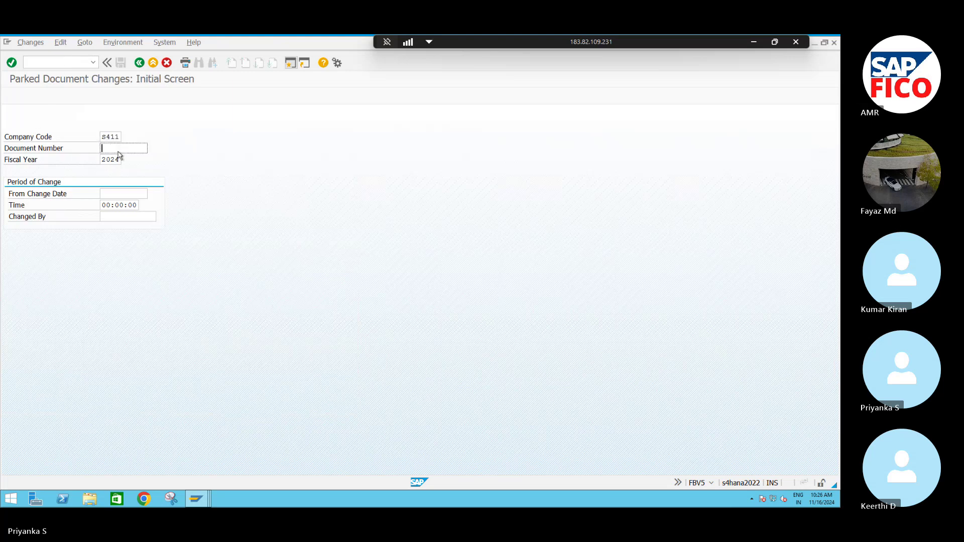
{"action": "key", "text": "Return"}
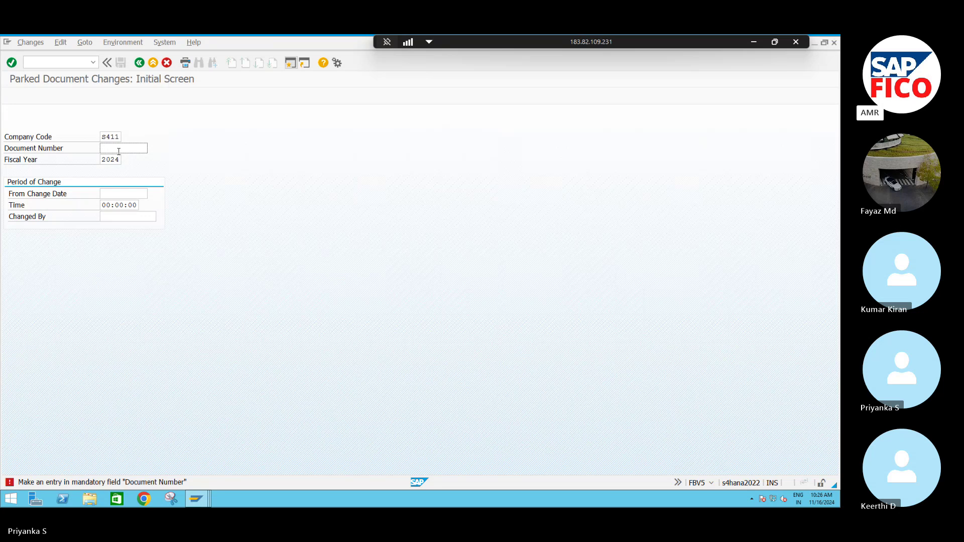
- Start transaction FBV3 and list the remaining parked documents of company code S411 for fiscal year 2024 without a document number
{"action": "left_click", "coordinate": [49, 62]}
{"action": "type", "text": "/NFBV"}
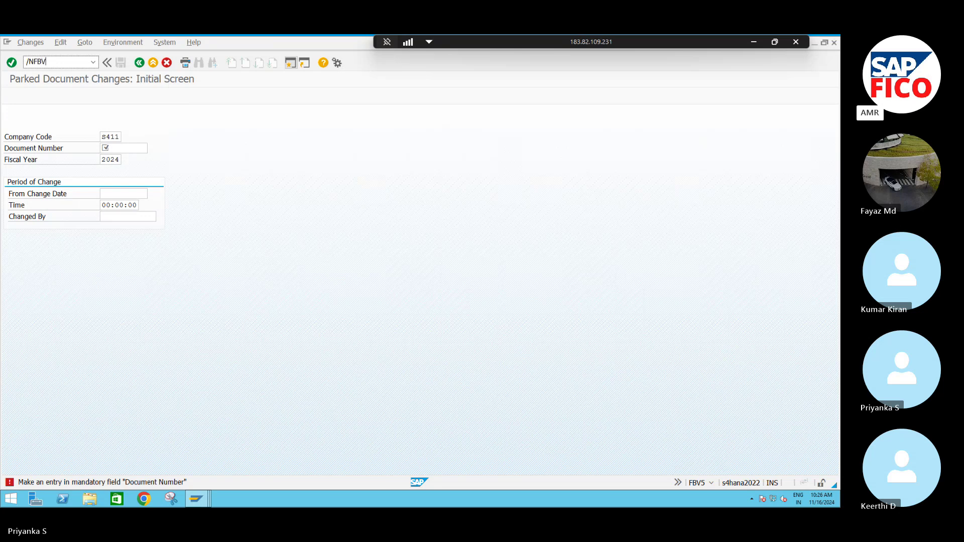
{"action": "type", "text": "3"}
{"action": "key", "text": "Return"}
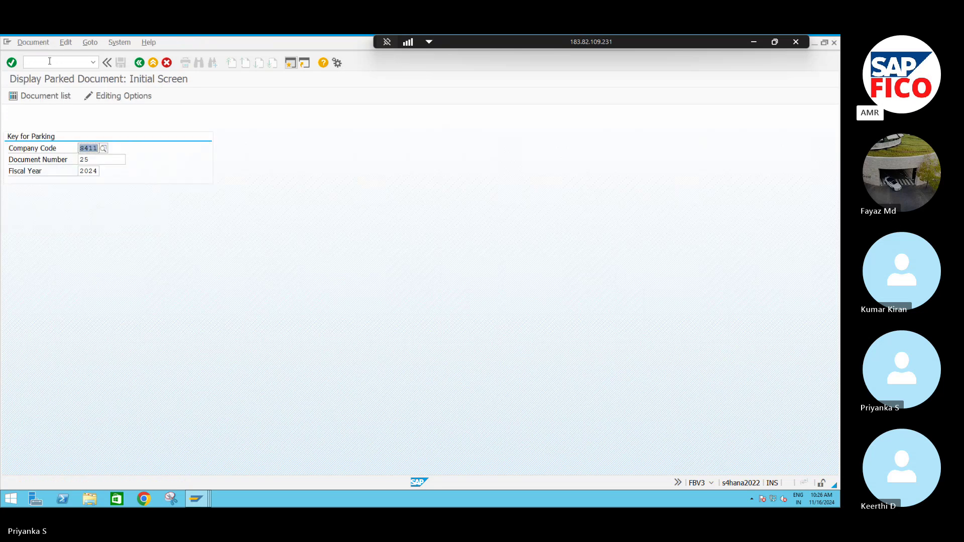
{"action": "left_click", "coordinate": [105, 160]}
{"action": "key", "text": "BackSpace"}
{"action": "key", "text": "BackSpace"}
{"action": "left_click", "coordinate": [46, 96]}
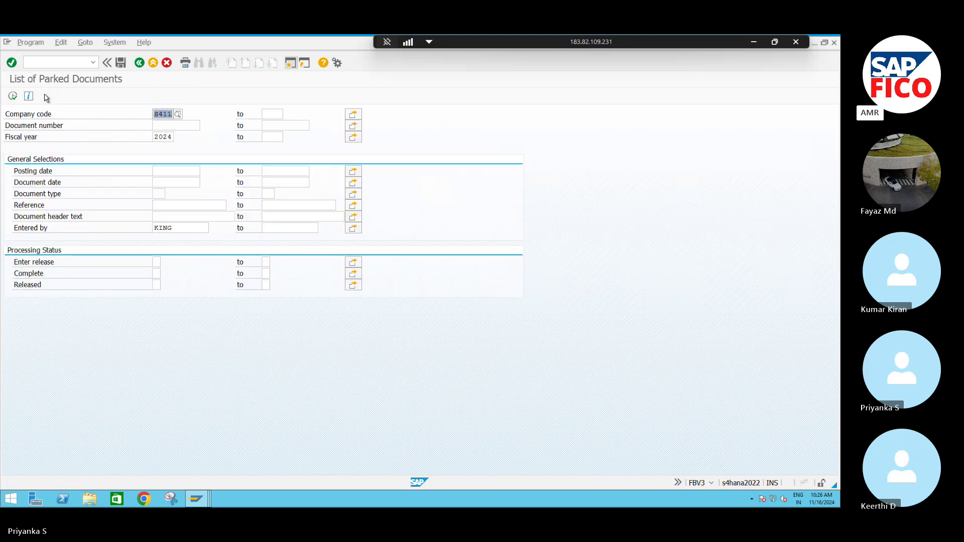
{"action": "left_click", "coordinate": [9, 98]}
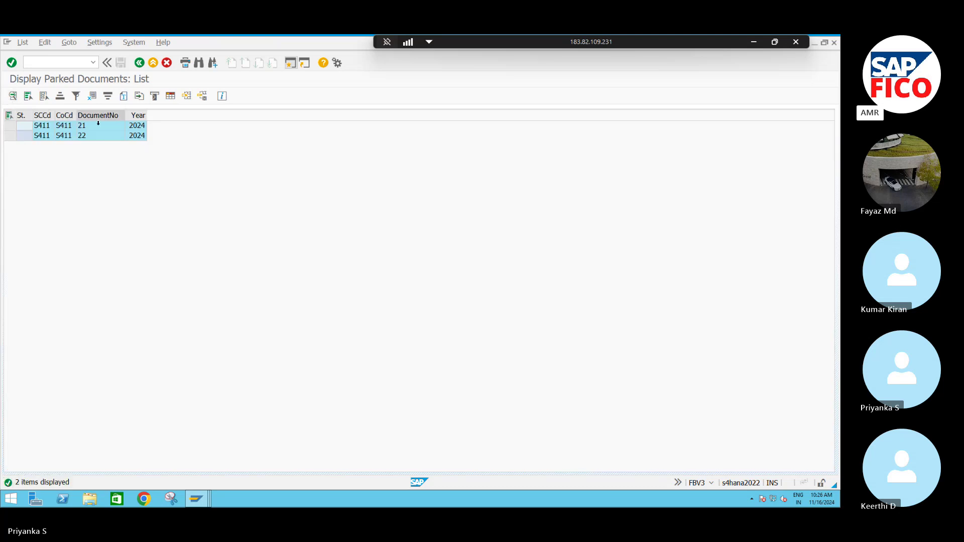
- Start transaction FV50, open parked document 21 of company code S411 and fiscal year 2024, and post it
{"action": "left_click", "coordinate": [68, 61]}
{"action": "type", "text": "/NFV50"}
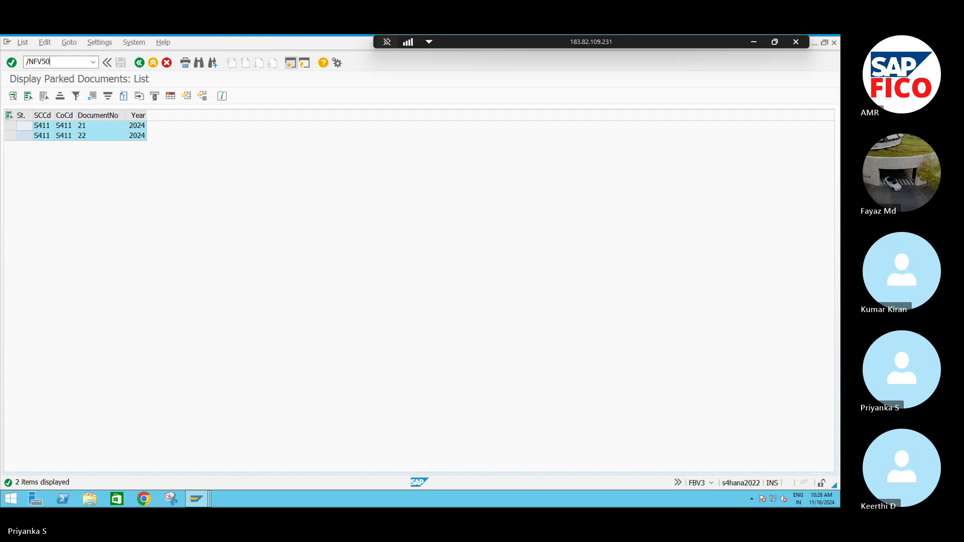
{"action": "key", "text": "Return"}
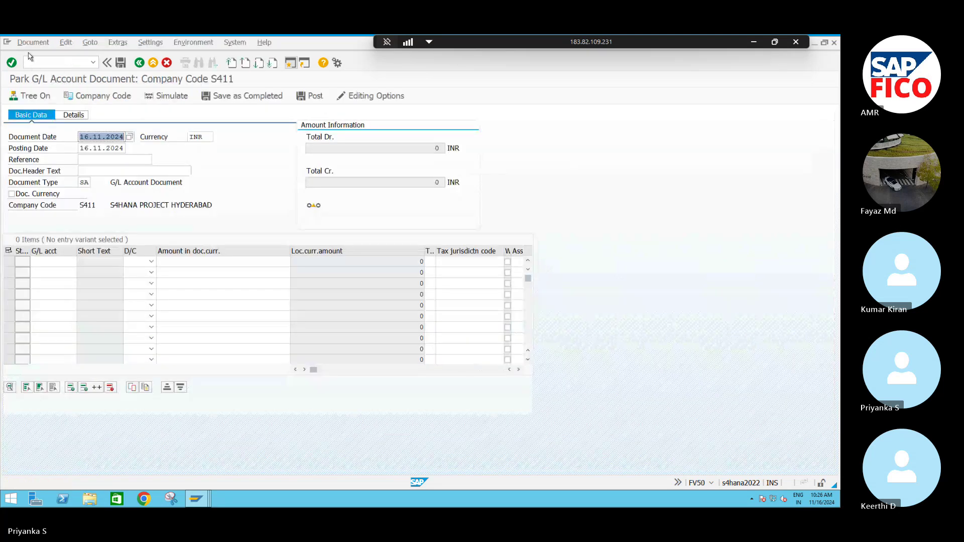
{"action": "left_click", "coordinate": [40, 43]}
{"action": "left_click", "coordinate": [57, 79]}
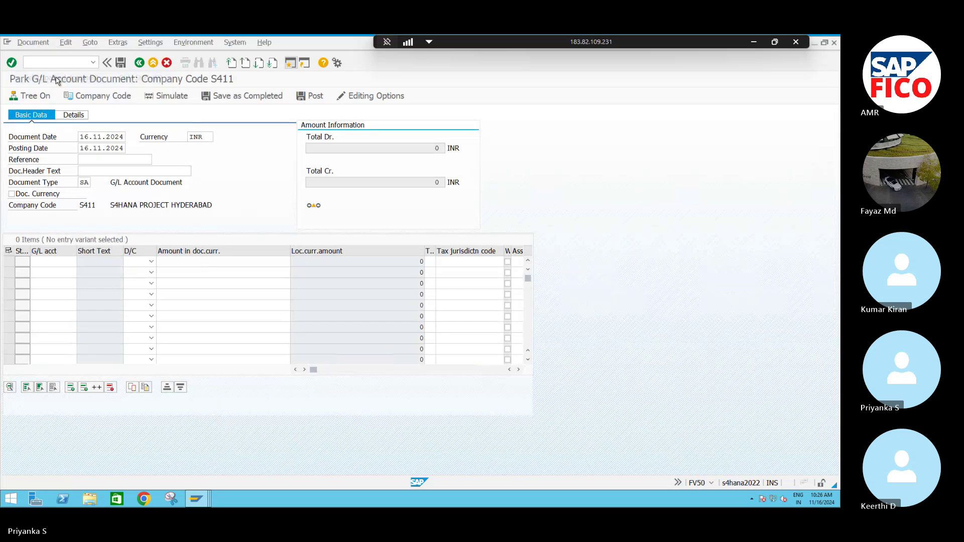
{"action": "left_click", "coordinate": [152, 244]}
{"action": "type", "text": "25"}
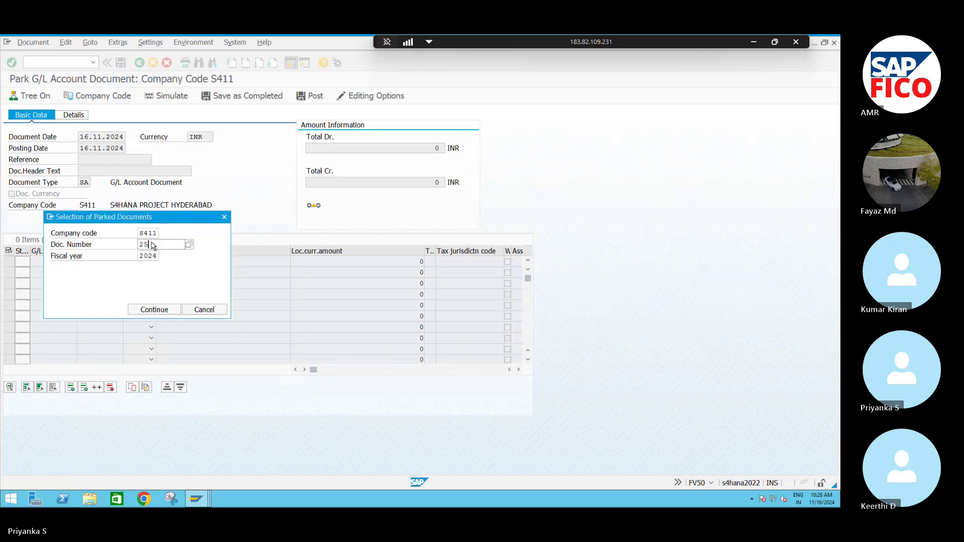
{"action": "key", "text": "BackSpace"}
{"action": "type", "text": "1"}
{"action": "left_click", "coordinate": [154, 310]}
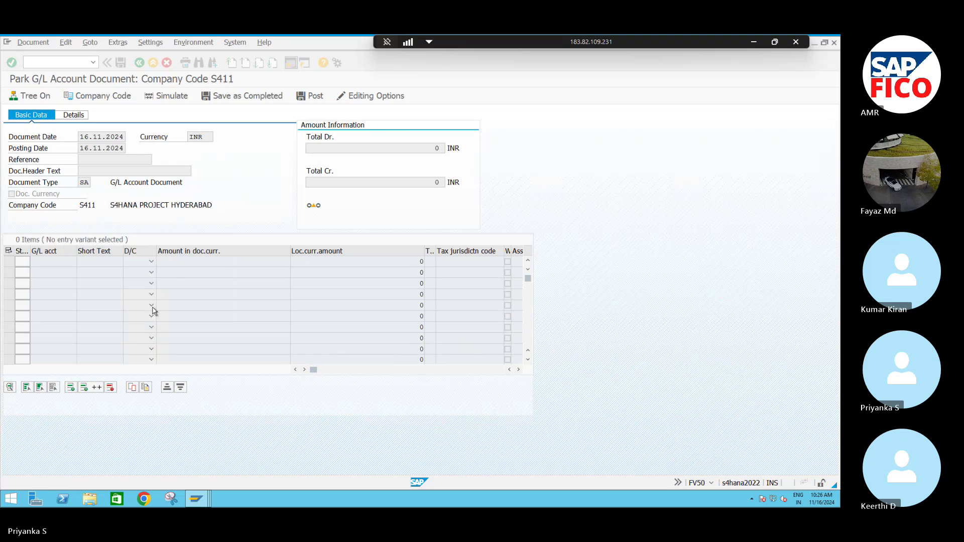
{"action": "left_click", "coordinate": [304, 96]}
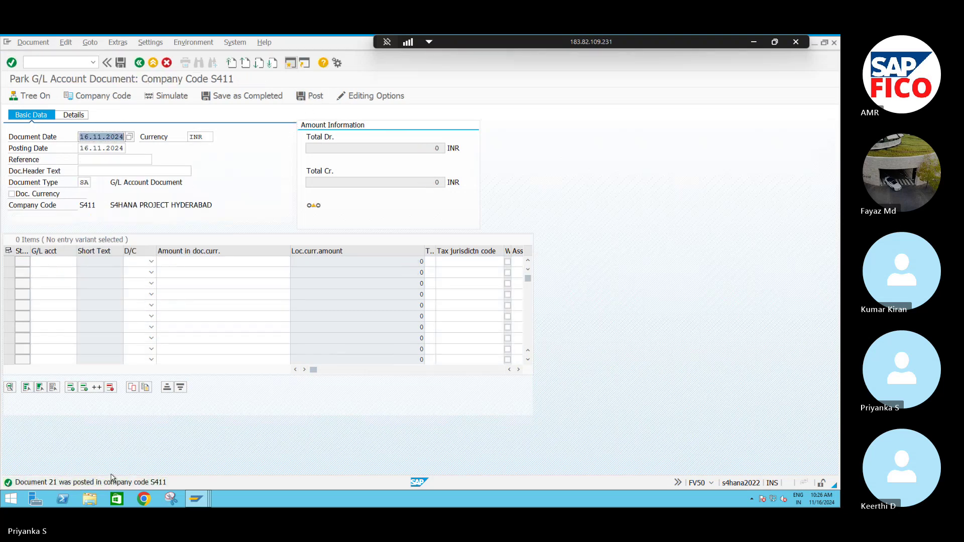
- Open parked document 22 of company code S411 and fiscal year 2024 and post it
{"action": "left_click", "coordinate": [33, 42]}
{"action": "left_click", "coordinate": [58, 78]}
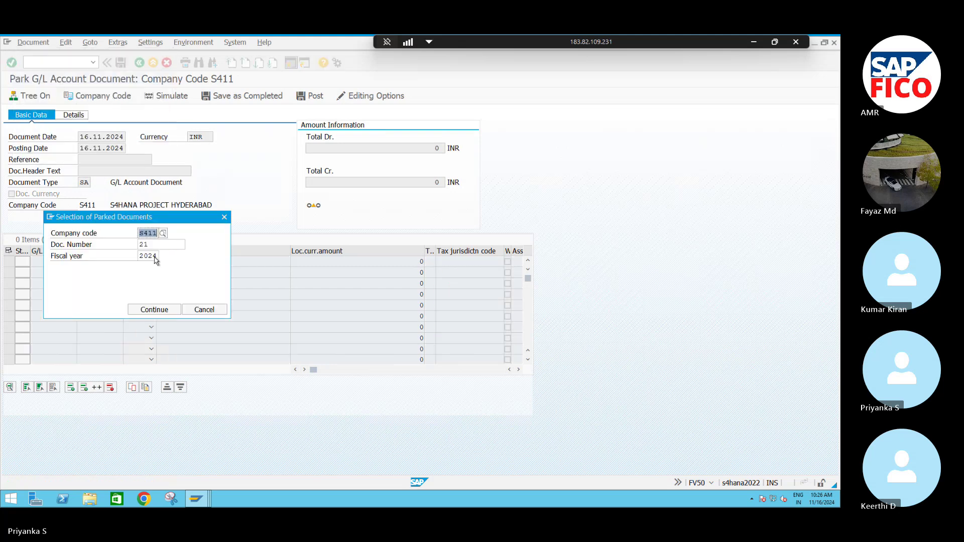
{"action": "key", "text": "BackSpace"}
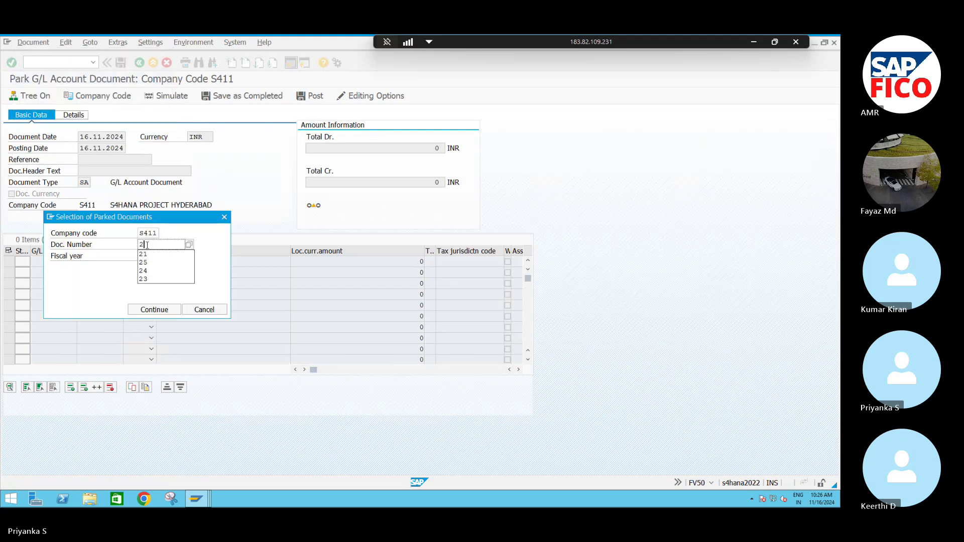
{"action": "type", "text": "2"}
{"action": "left_click", "coordinate": [143, 311]}
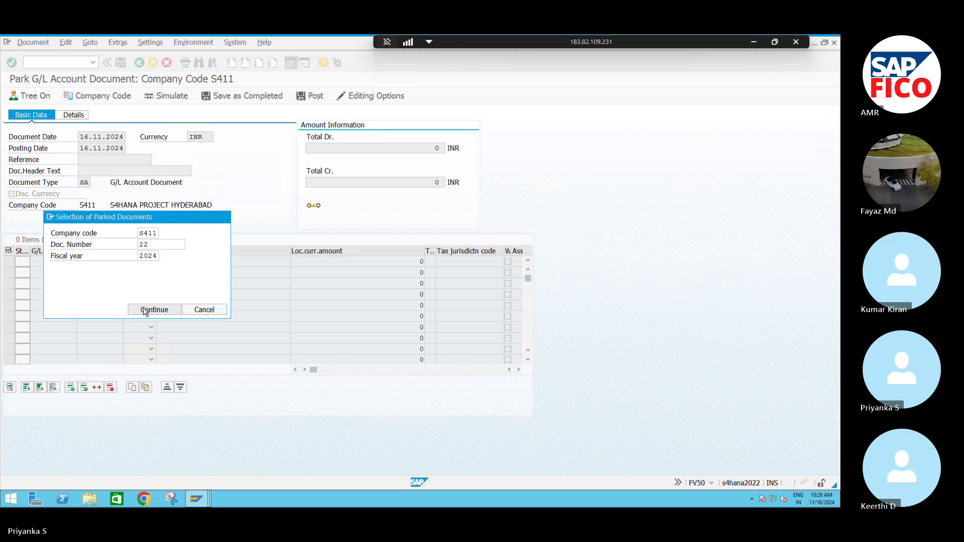
{"action": "left_click", "coordinate": [302, 97]}
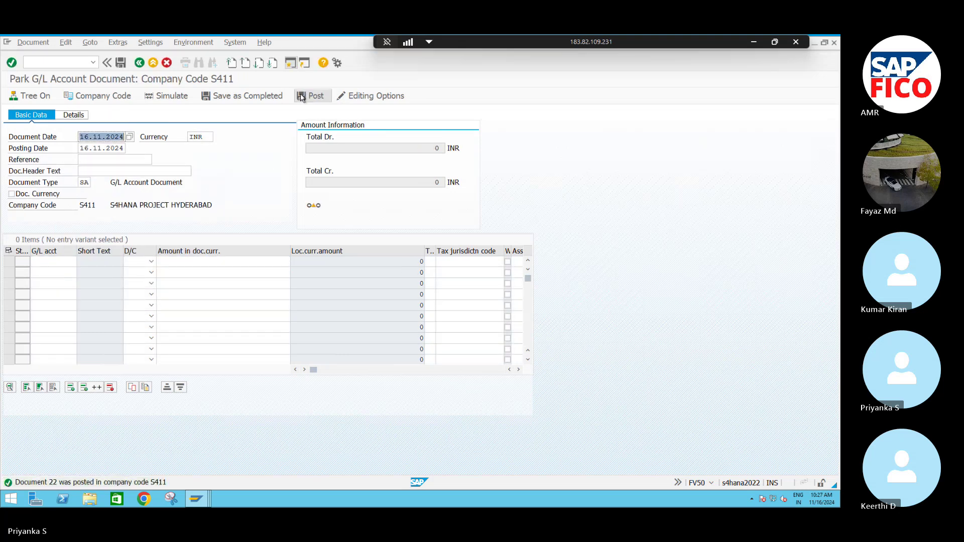
- Return to transaction FBV3, clear the document number, and run the parked documents list for company code S411, fiscal year 2024
{"action": "left_click", "coordinate": [66, 62]}
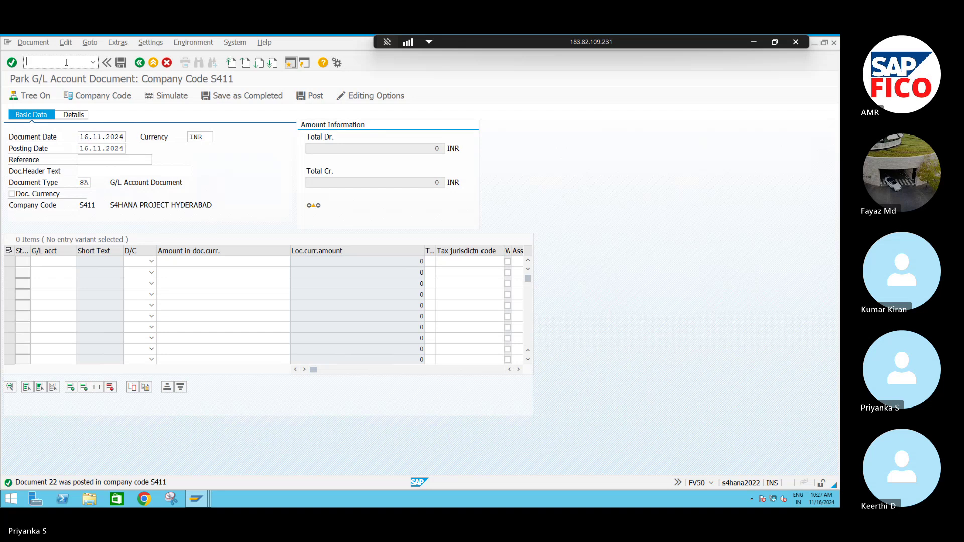
{"action": "type", "text": "/NFBV3"}
{"action": "key", "text": "Return"}
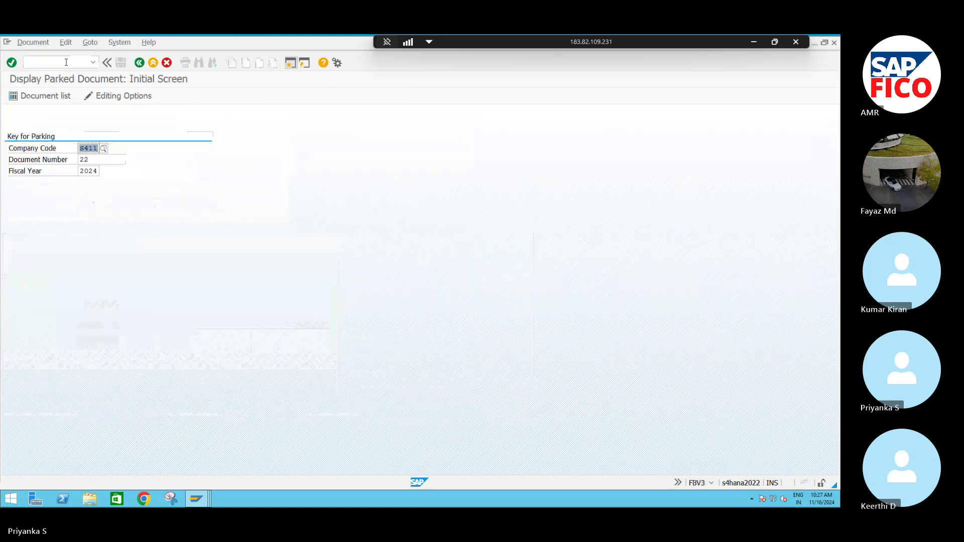
{"action": "left_click", "coordinate": [88, 160]}
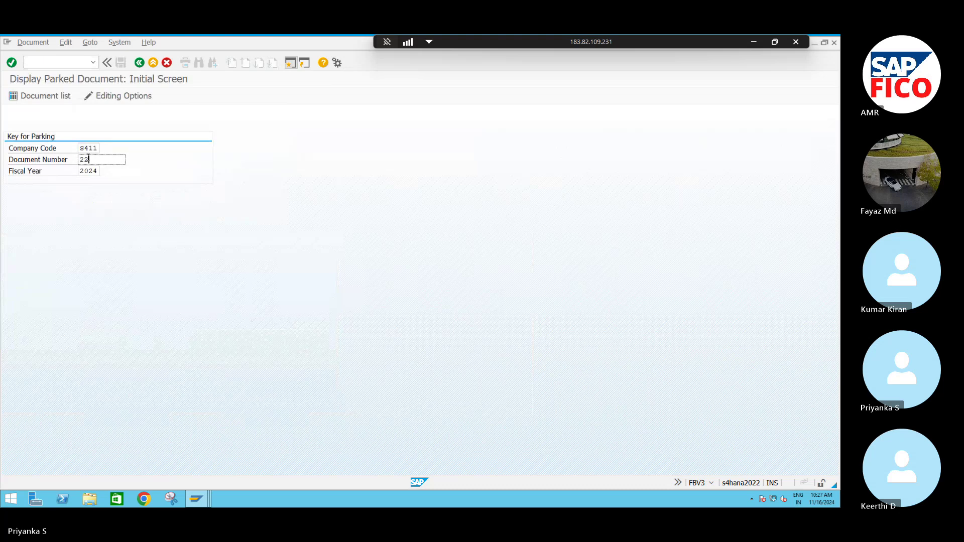
{"action": "key", "text": "BackSpace"}
{"action": "key", "text": "BackSpace"}
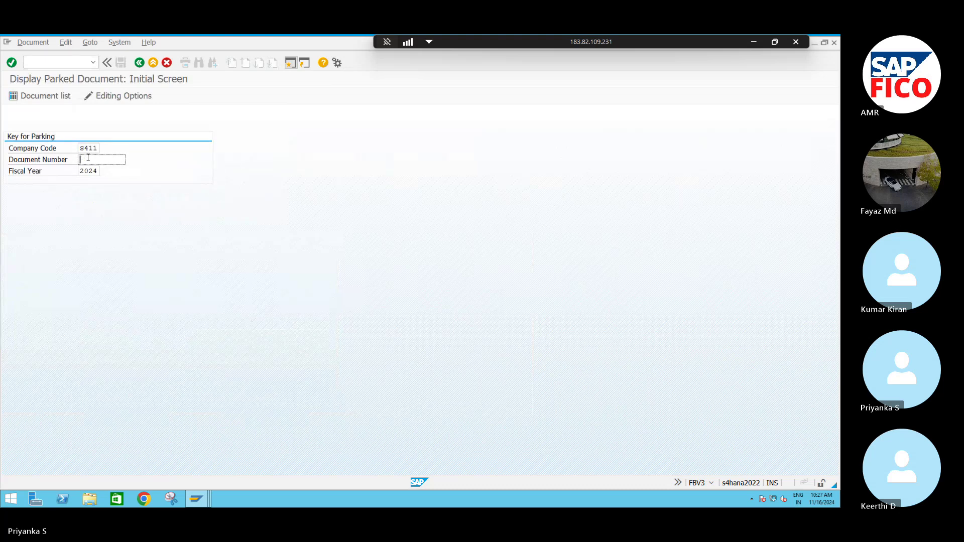
{"action": "left_click", "coordinate": [50, 96]}
{"action": "left_click", "coordinate": [13, 96]}
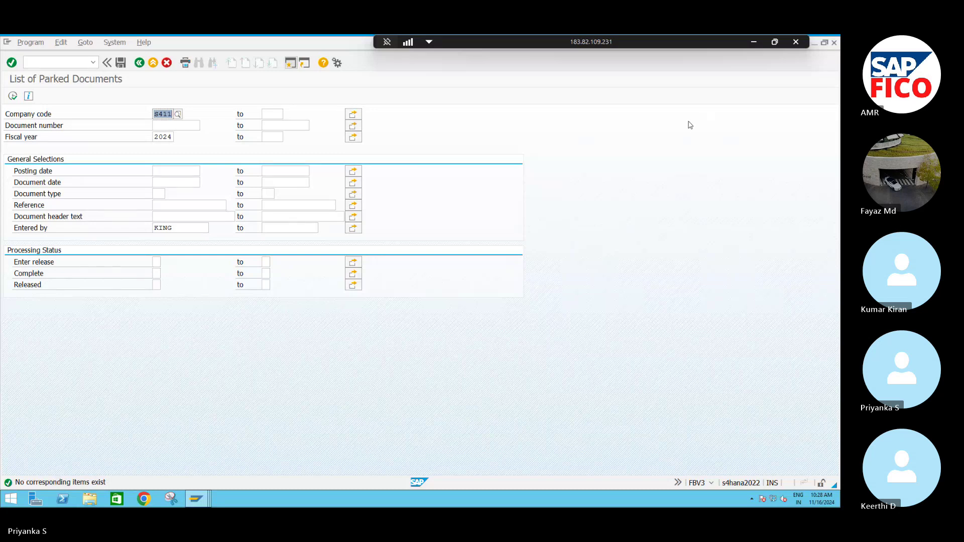
{"action": "key", "text": "alt+Tab"}
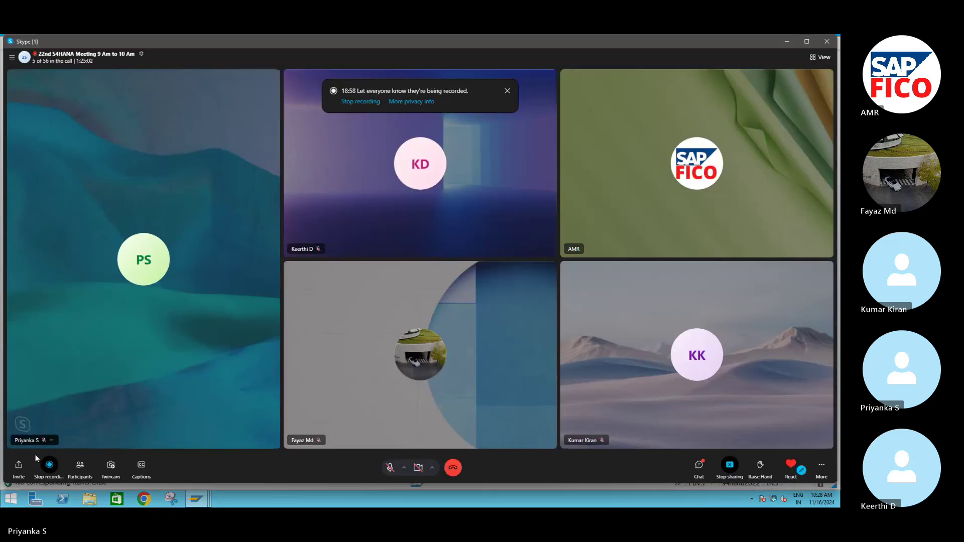